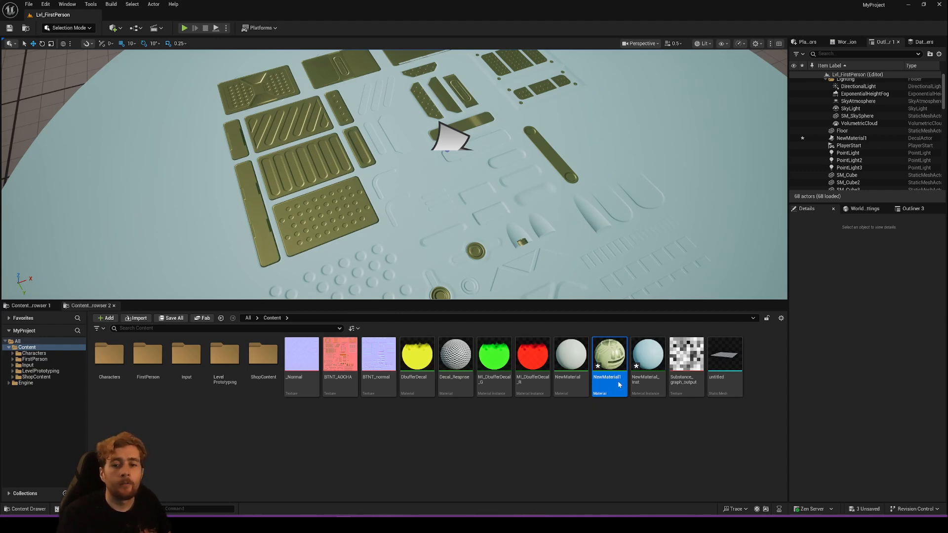
- Set the Param default colour of the NewMaterial1 decal material to a dark neutral grey, about 0.289, 0.304, 0.275
double_click(647, 358)
drag(395, 9, 532, 210)
click(528, 215)
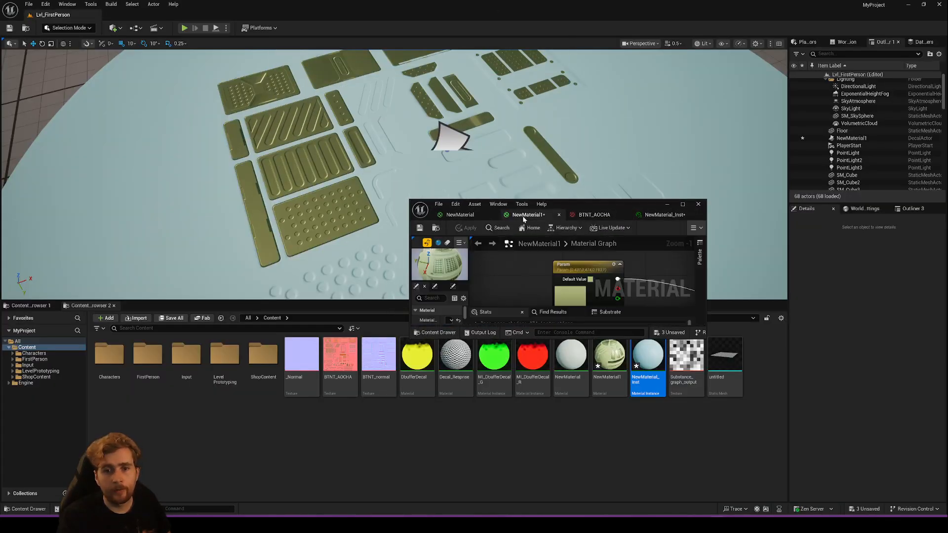
click(565, 294)
double_click(565, 294)
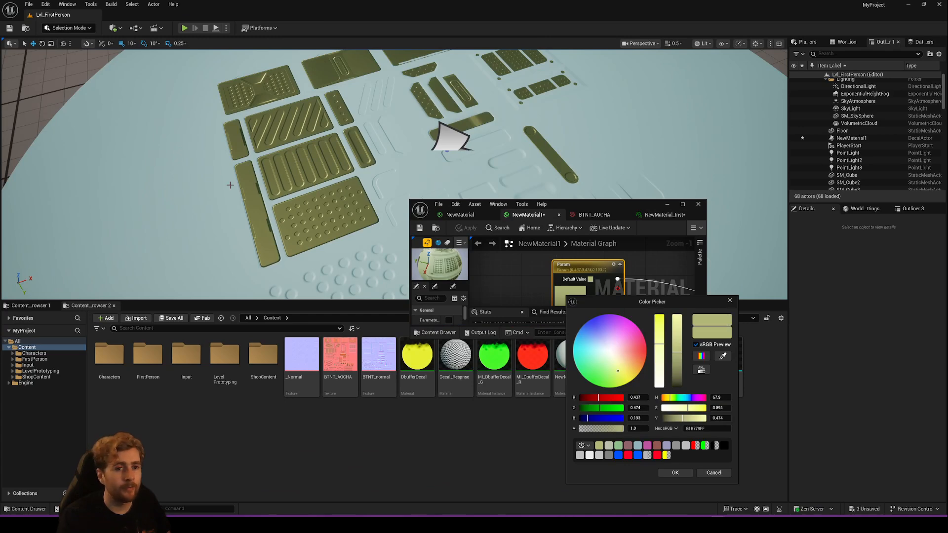
drag(607, 357, 610, 357)
drag(677, 354, 677, 366)
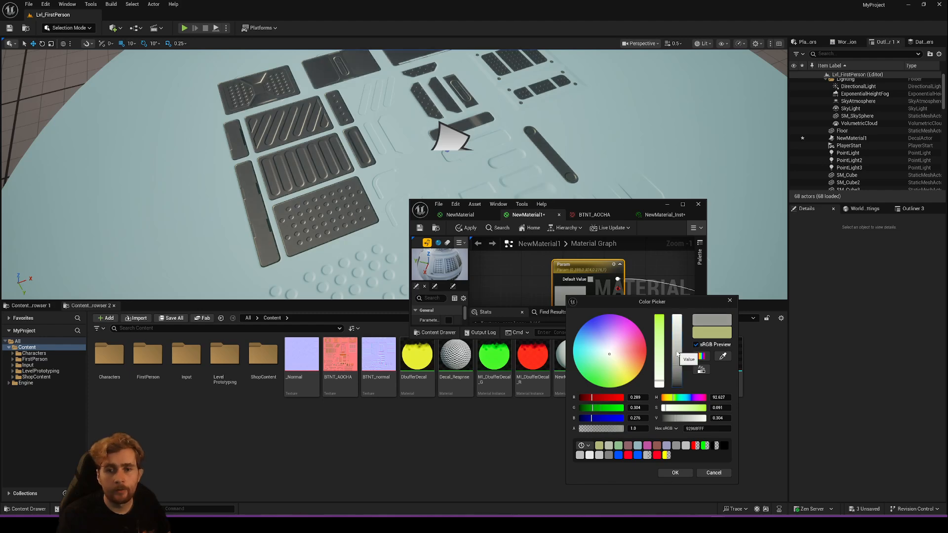
click(674, 473)
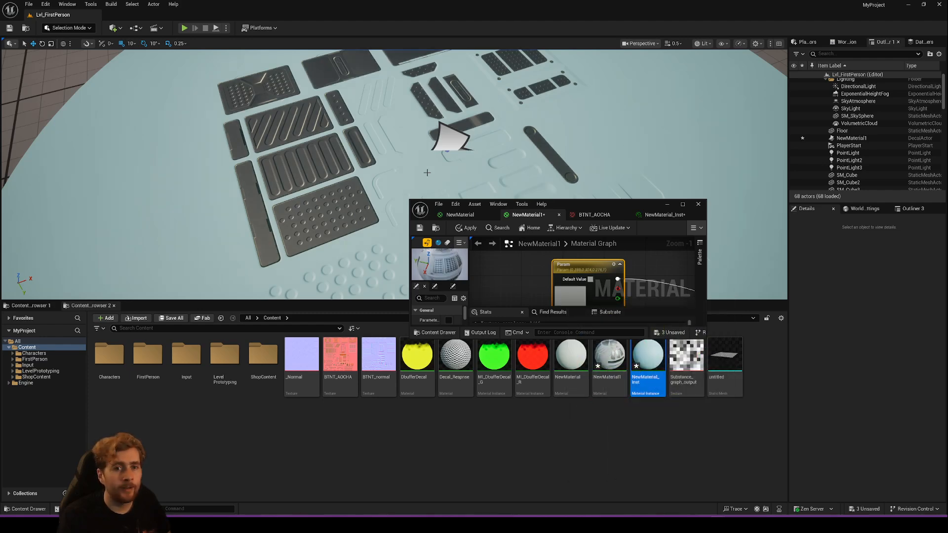
- Nudge the NewMaterial1 decal actor slightly across the round surface in the level
click(450, 140)
mouse_move(454, 152)
mouse_down()
mouse_move(419, 159)
mouse_move(445, 156)
mouse_up()
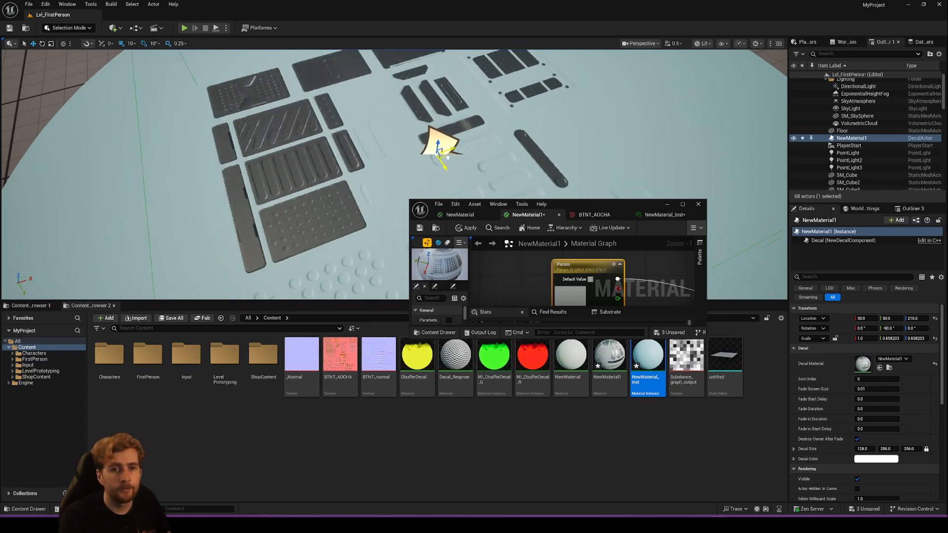
- Set the Param colour of the NewMaterial_Inst material instance to a light tan
click(459, 215)
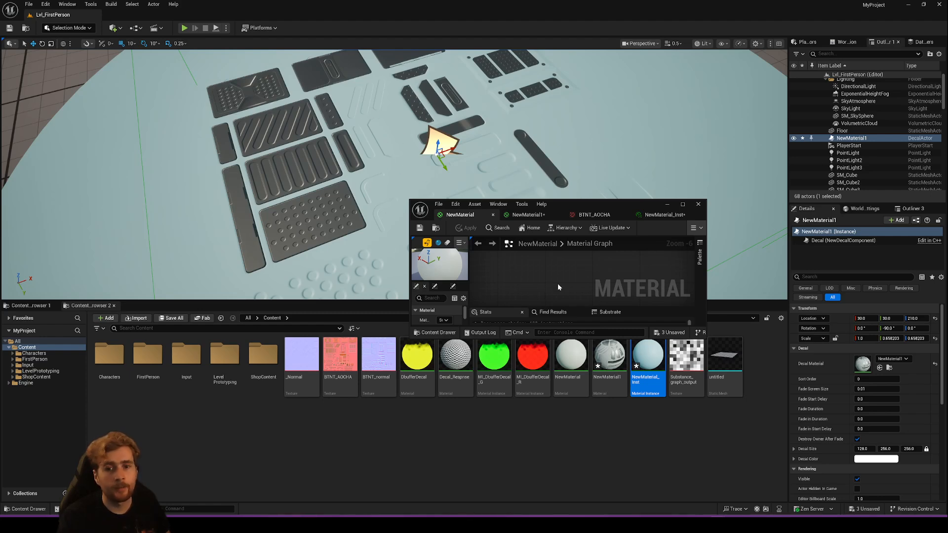
click(661, 215)
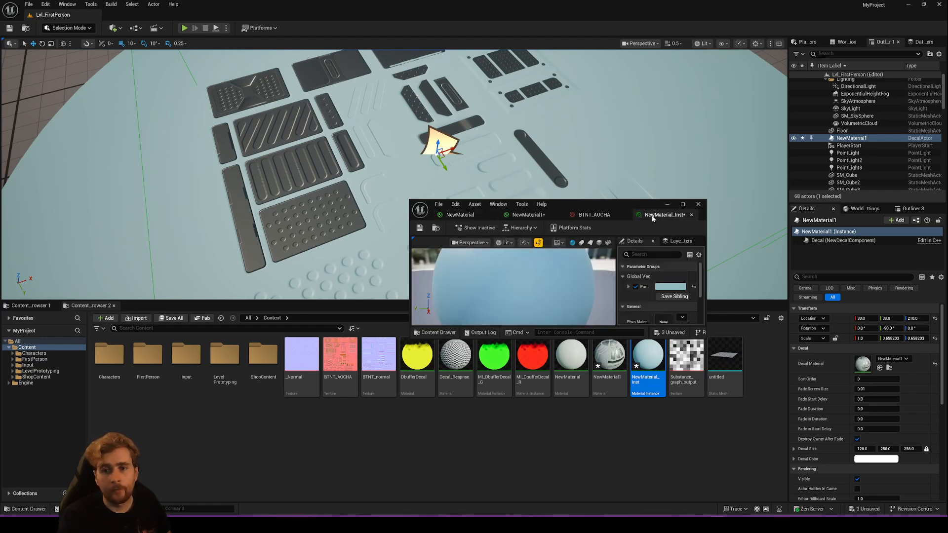
click(670, 286)
drag(719, 340, 733, 352)
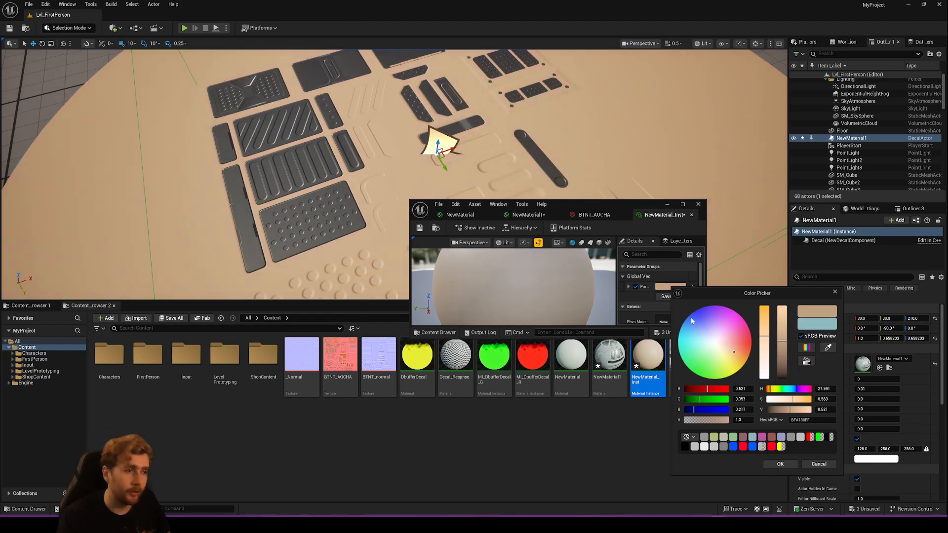
click(780, 464)
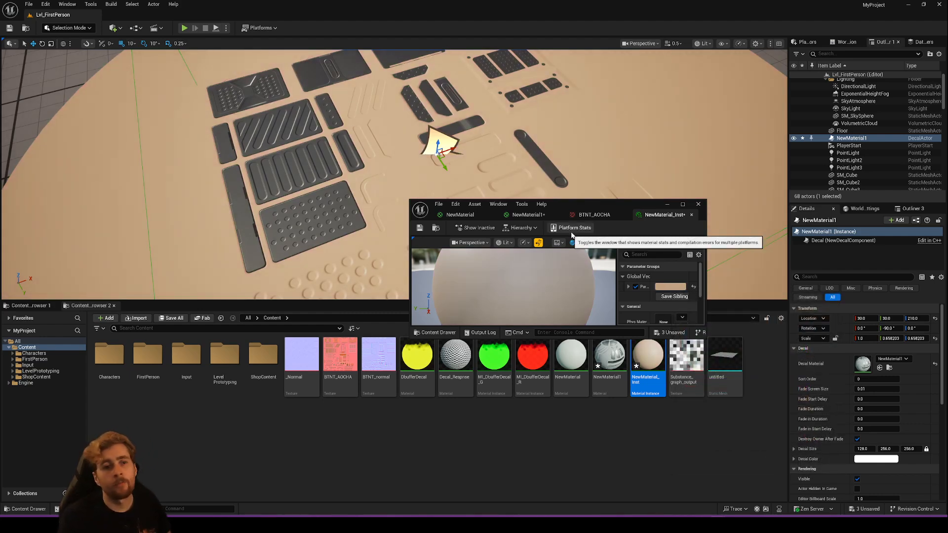
- In the NewMaterial1 graph, reposition the Multiply and Param nodes and keep Param wired to Base Color
click(527, 215)
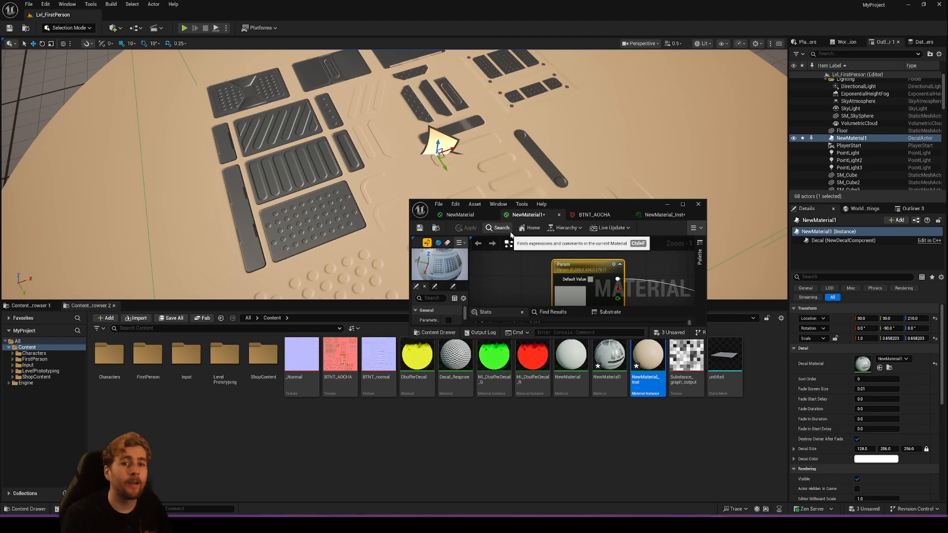
drag(576, 204, 451, 0)
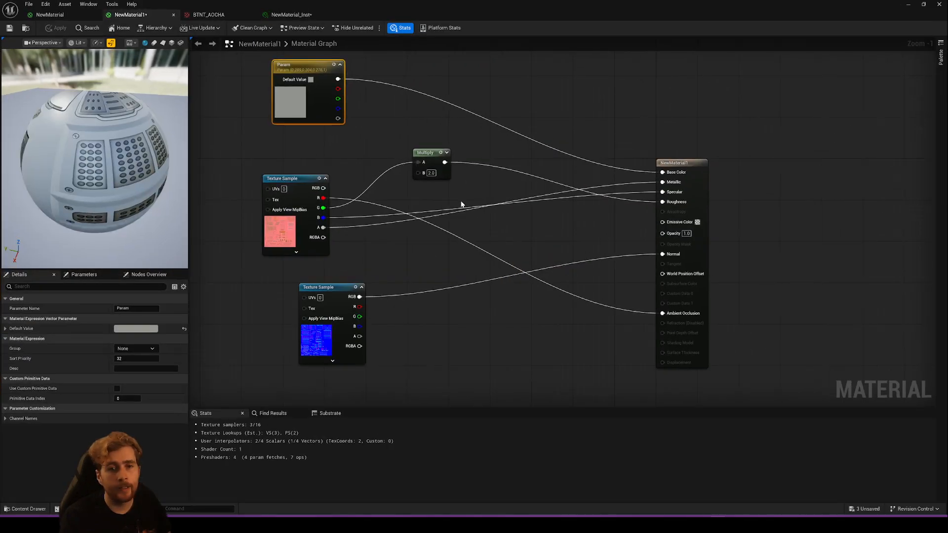
right_drag(439, 209, 473, 217)
drag(300, 151, 460, 253)
drag(459, 157, 479, 157)
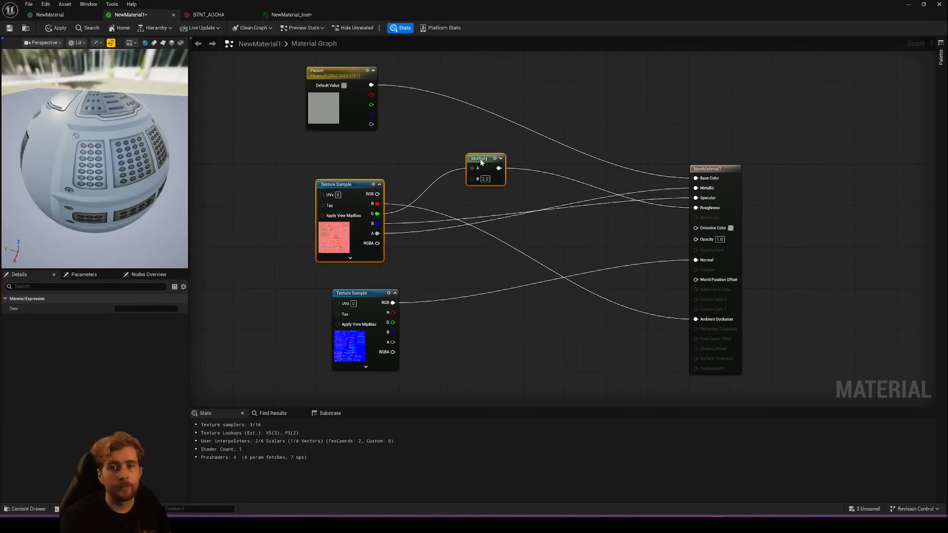
drag(372, 124, 397, 129)
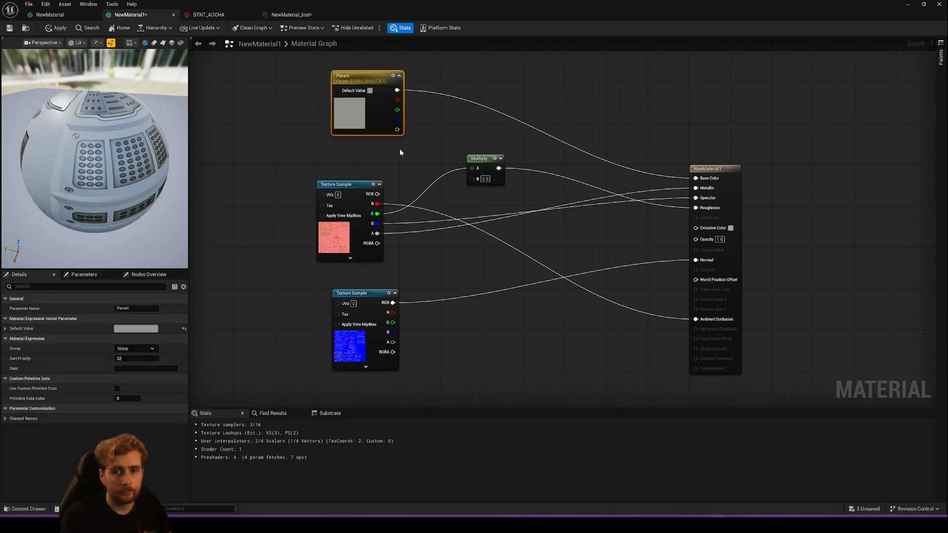
drag(397, 90, 696, 179)
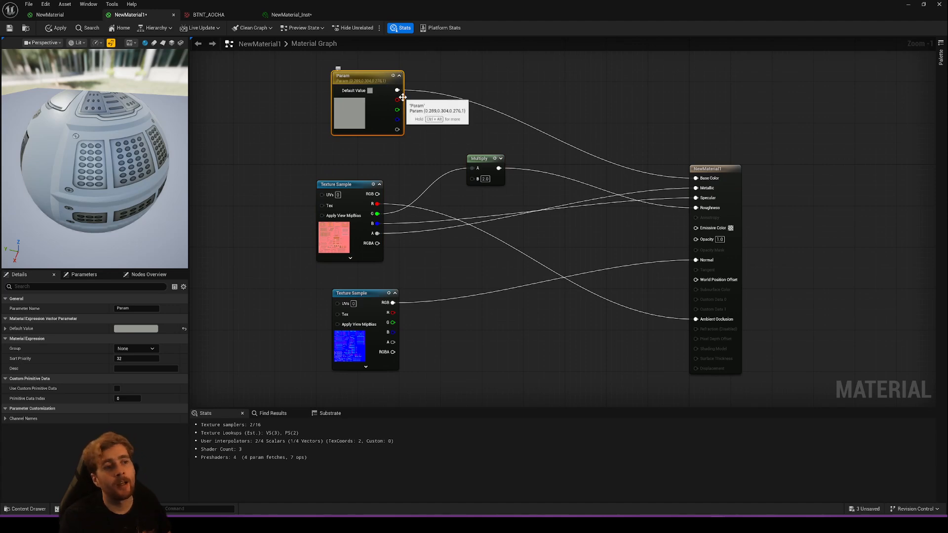
- Examine the red, green, blue and alpha channels of the BTNT_AOCHA texture one at a time, and close the texture
click(340, 238)
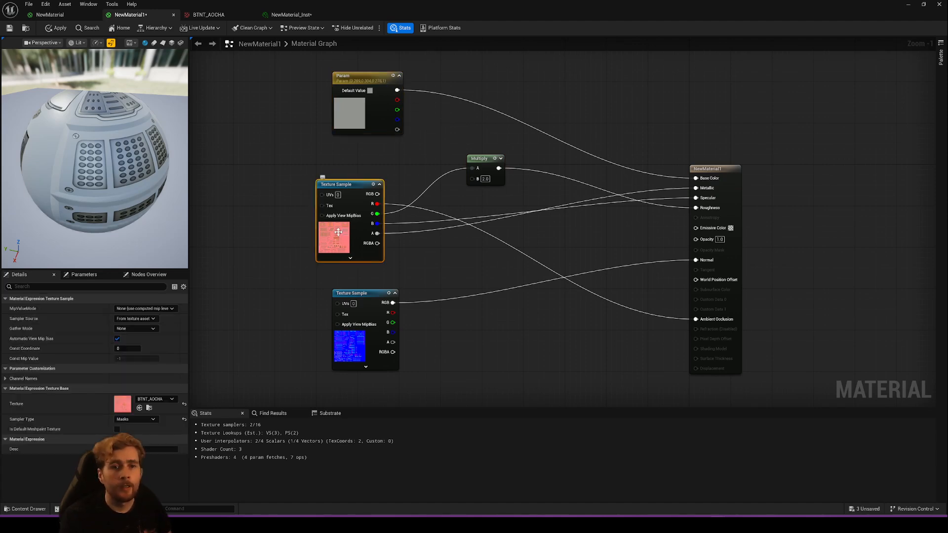
click(217, 14)
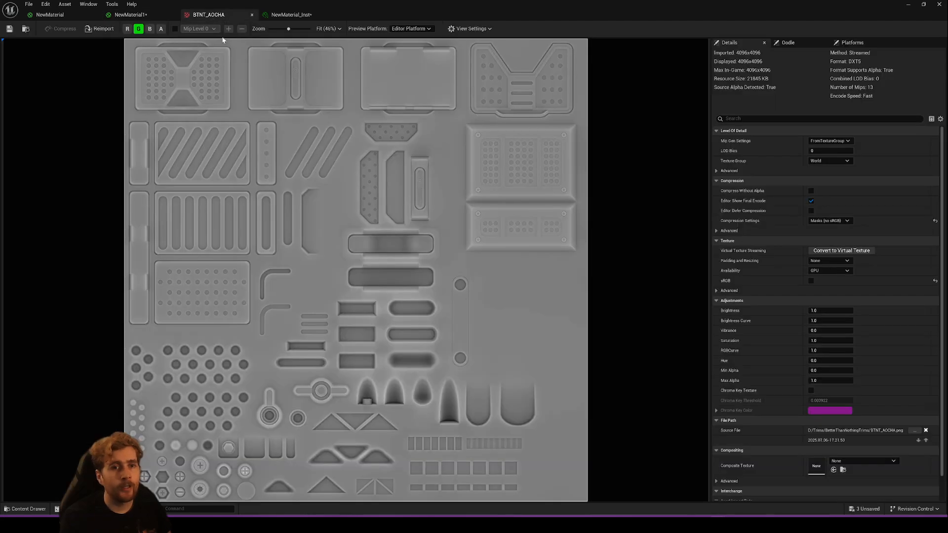
click(138, 28)
click(128, 29)
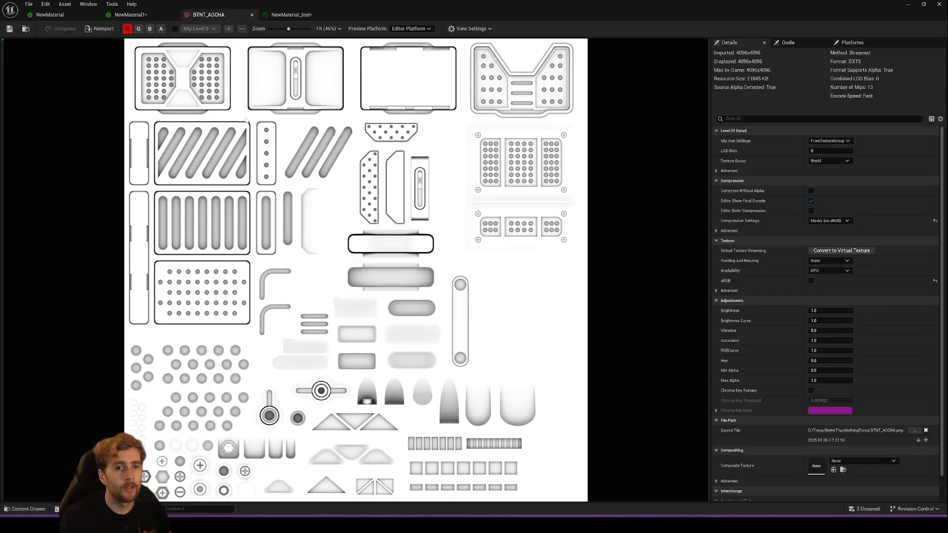
click(127, 29)
click(138, 29)
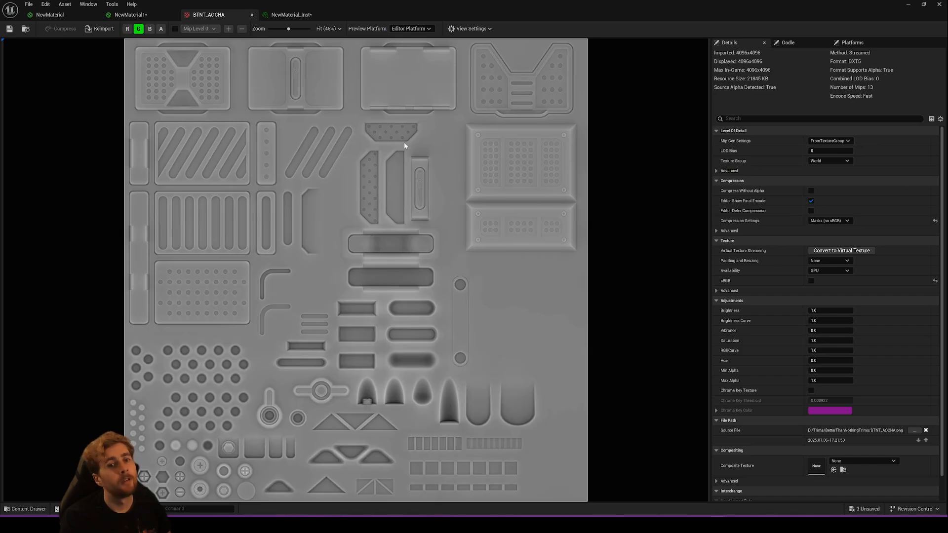
click(139, 28)
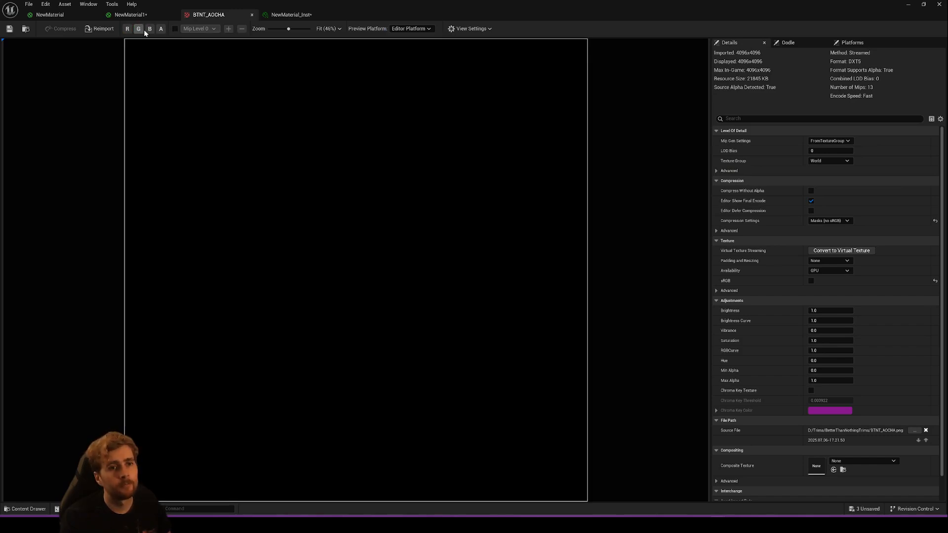
click(150, 29)
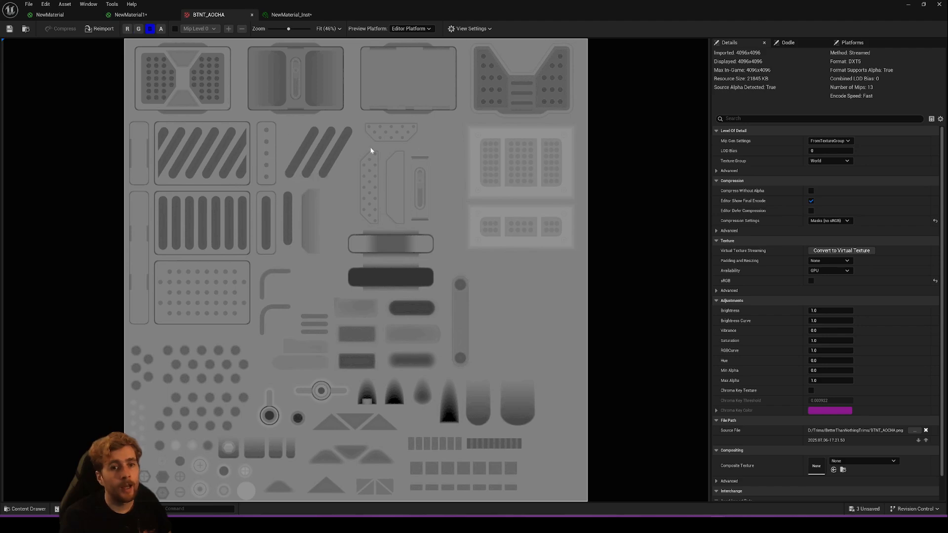
click(149, 29)
click(161, 28)
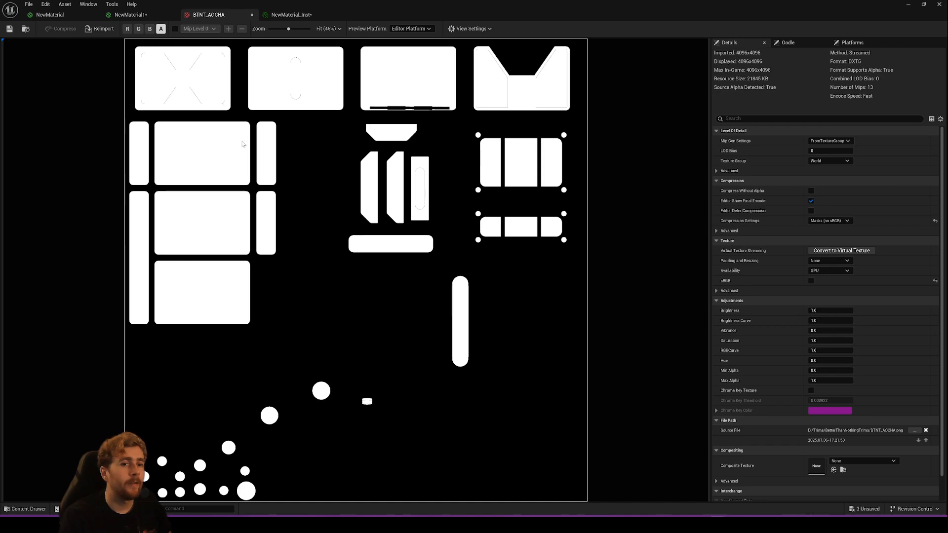
click(161, 29)
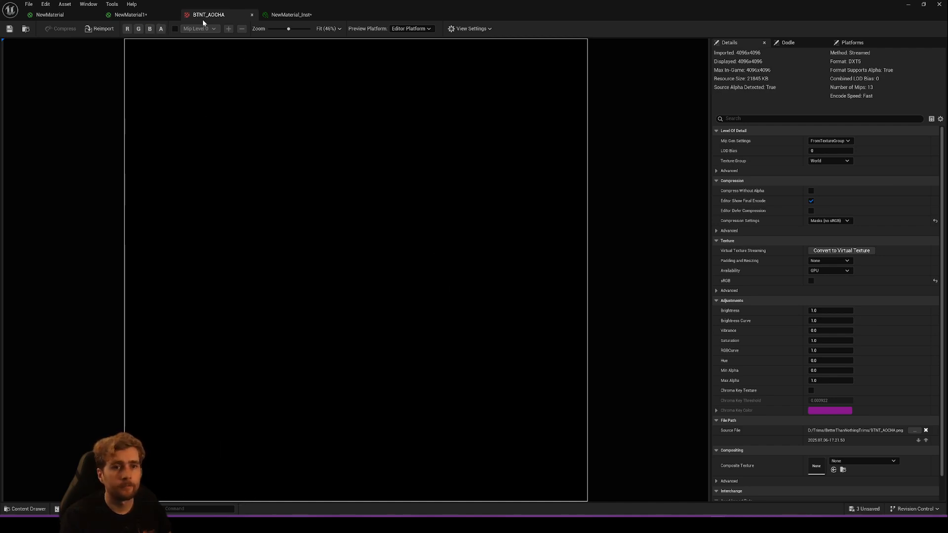
click(144, 16)
click(252, 15)
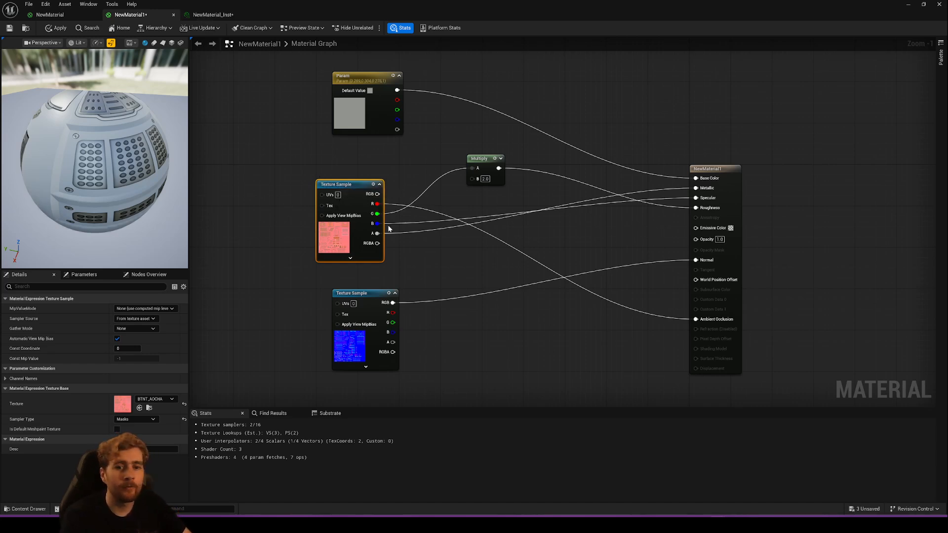
- Connect the alpha output of the BTNT_AOCHA texture sample to NewMaterial1's Opacity input and apply the material
drag(378, 233, 587, 213)
click(524, 235)
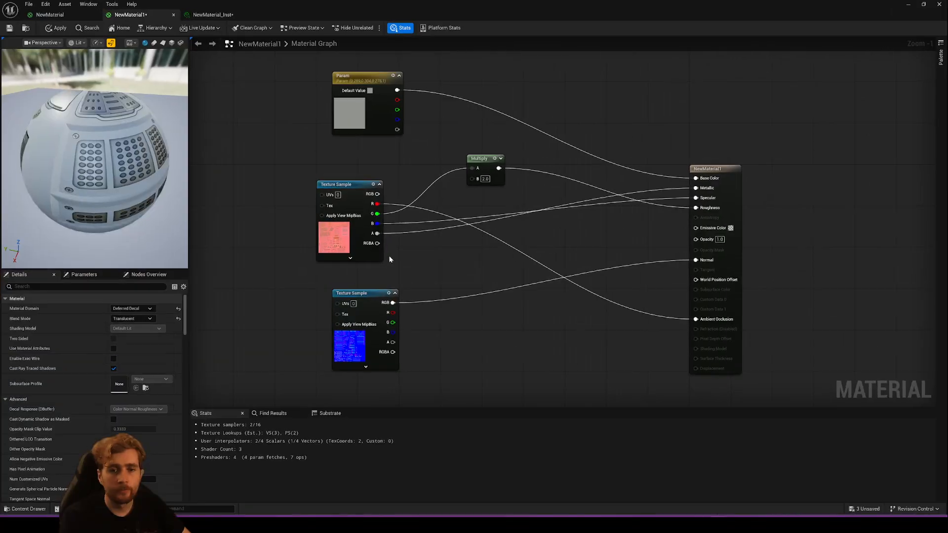
drag(378, 234, 700, 241)
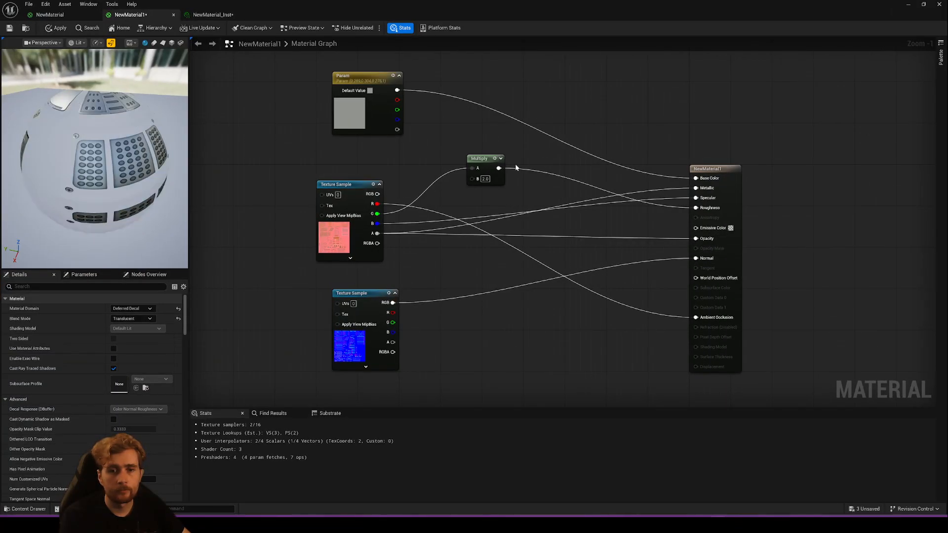
drag(422, 7, 554, 293)
click(477, 314)
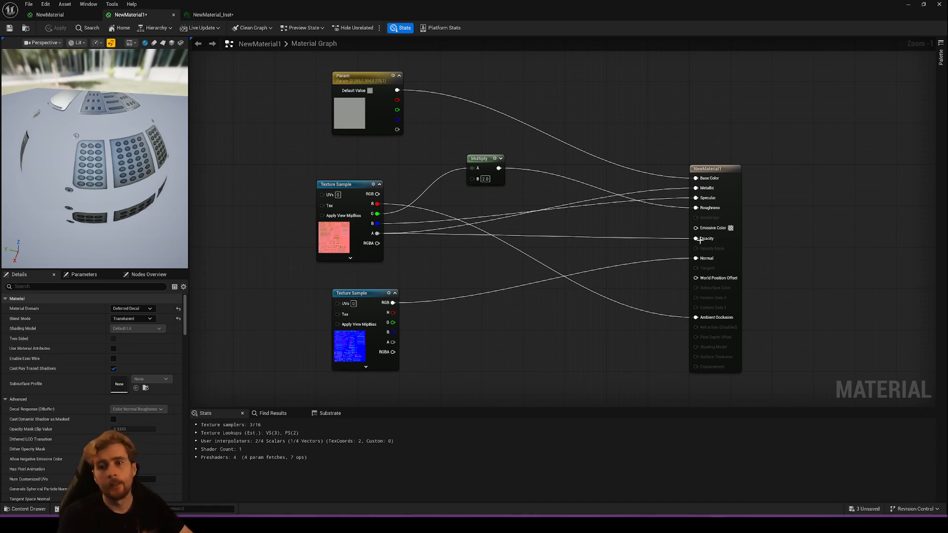
- Disconnect the texture's alpha from NewMaterial1's Opacity input and apply the material
ctrl+drag(704, 240, 556, 228)
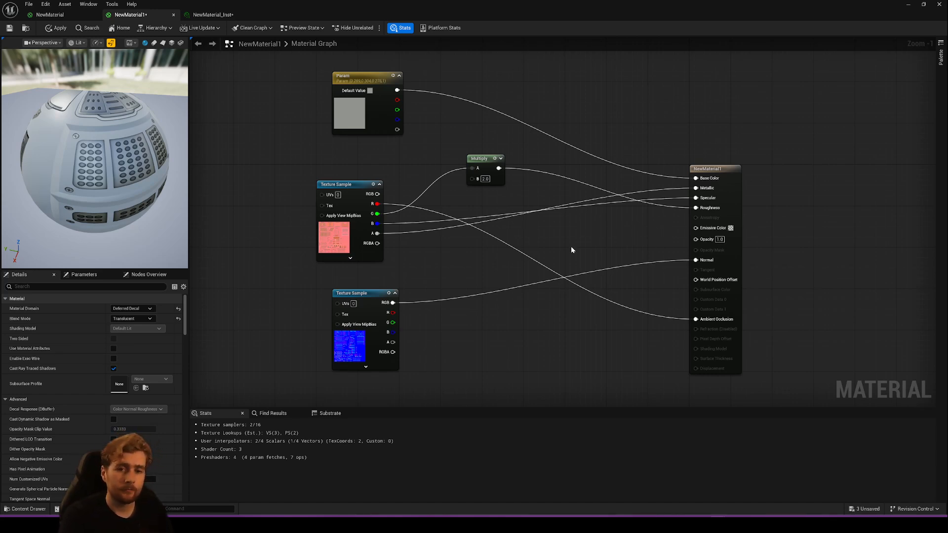
click(59, 28)
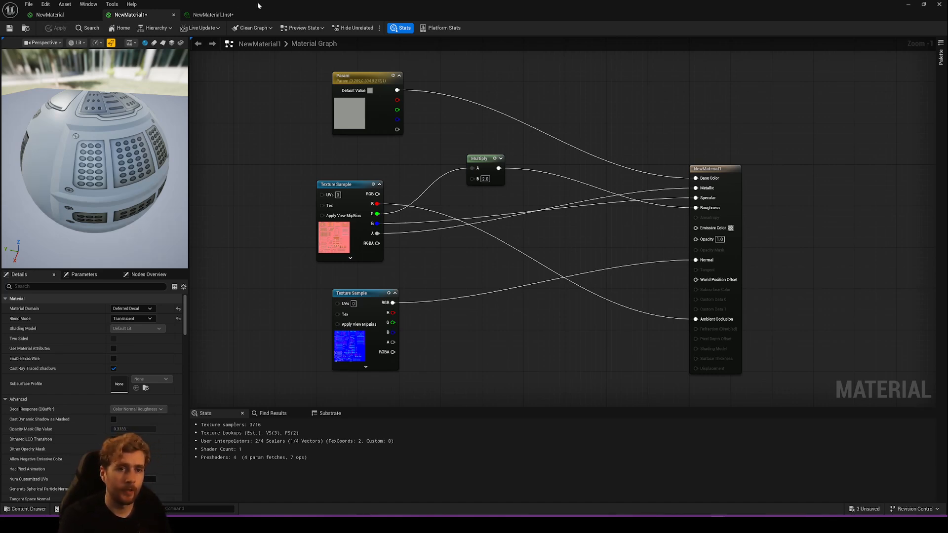
- In the NewMaterial graph, disconnect the Lerp nodes feeding the output node, including those for Normal and Metallic, and apply the material
drag(257, 3, 459, 211)
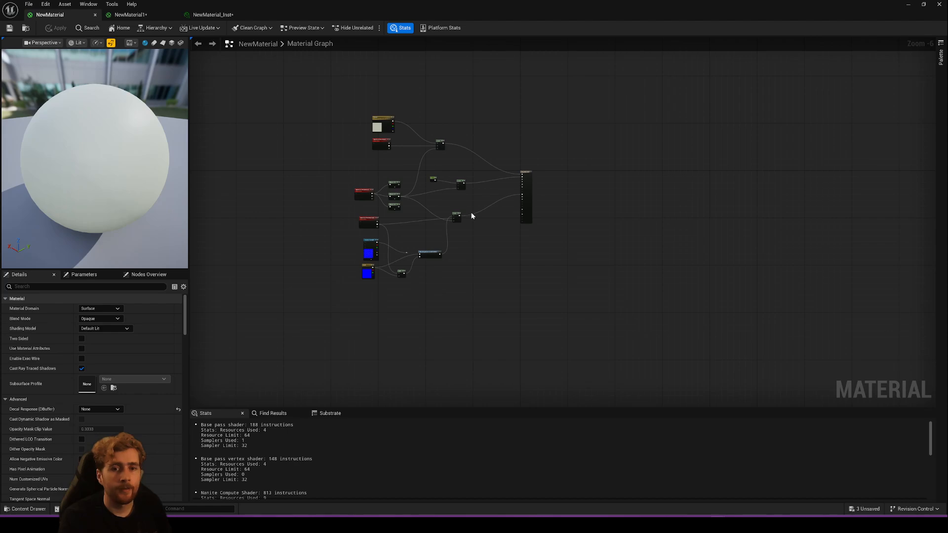
scroll(486, 198, up, 5)
right_drag(515, 236, 538, 203)
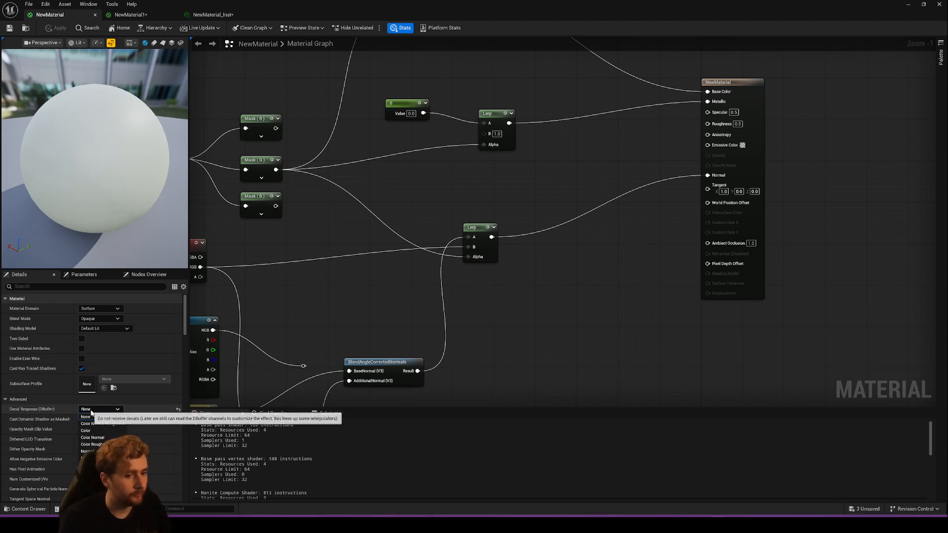
right_drag(331, 287, 258, 339)
scroll(574, 268, down, 1)
ctrl+drag(571, 243, 529, 247)
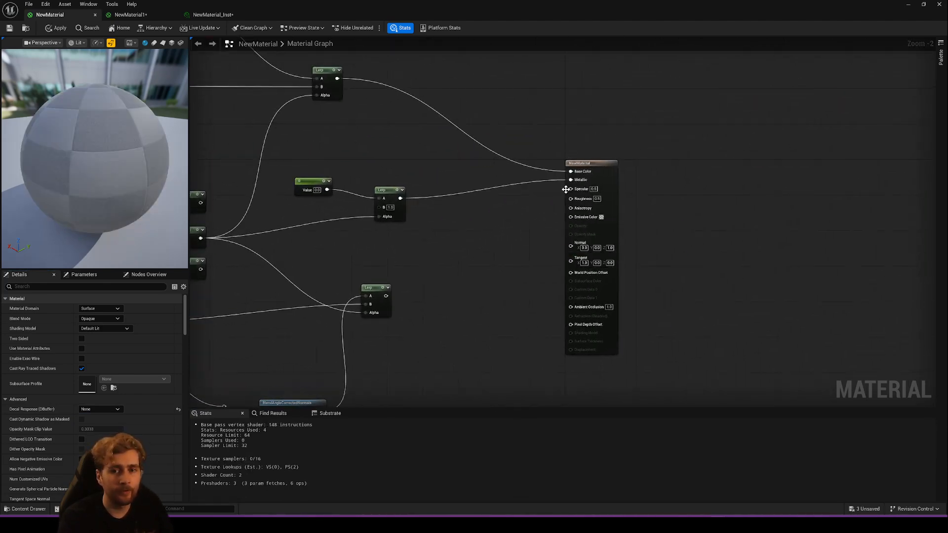
ctrl+drag(571, 179, 496, 170)
- In the level, move the decal off the round surface onto the floor beside it and back over the round surface
double_click(359, 14)
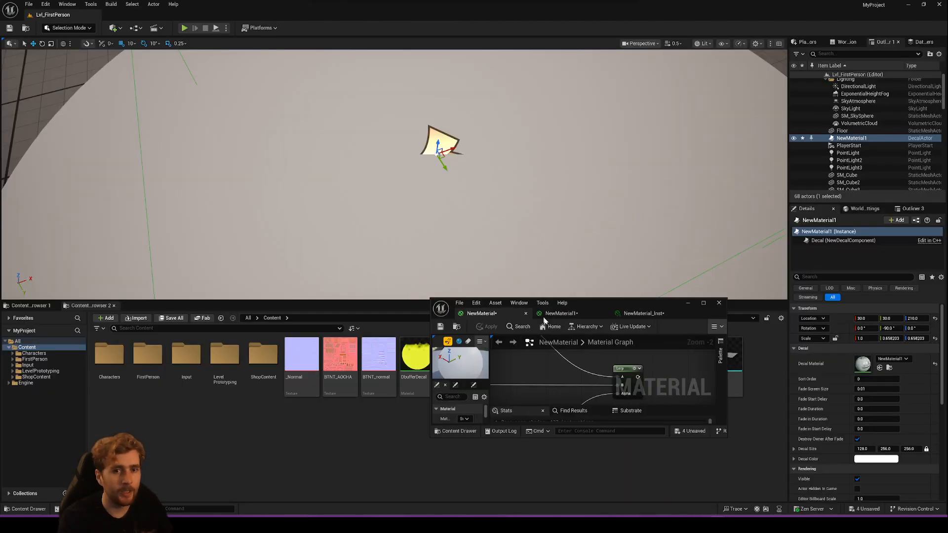
key(s)
right_drag(464, 176, 464, 176)
drag(465, 176, 265, 179)
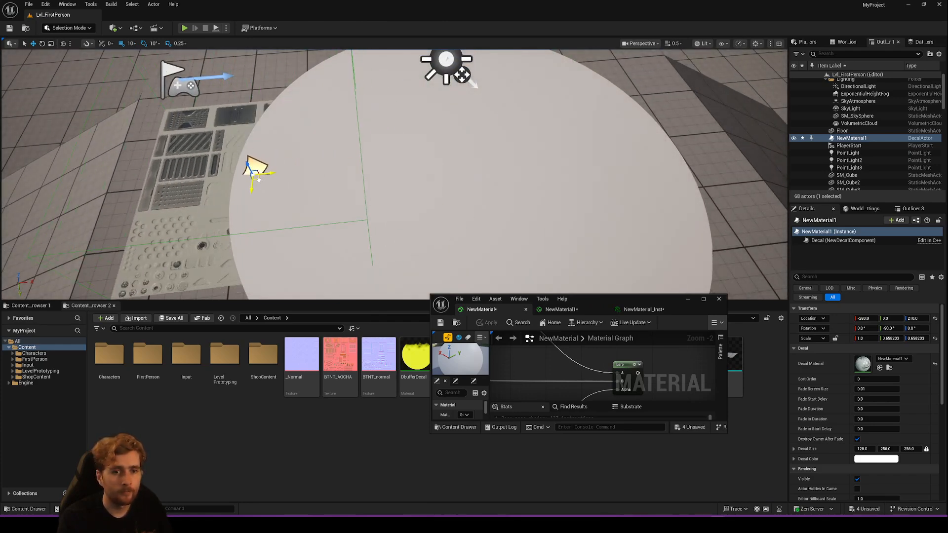
right_drag(380, 162, 380, 162)
key(a)
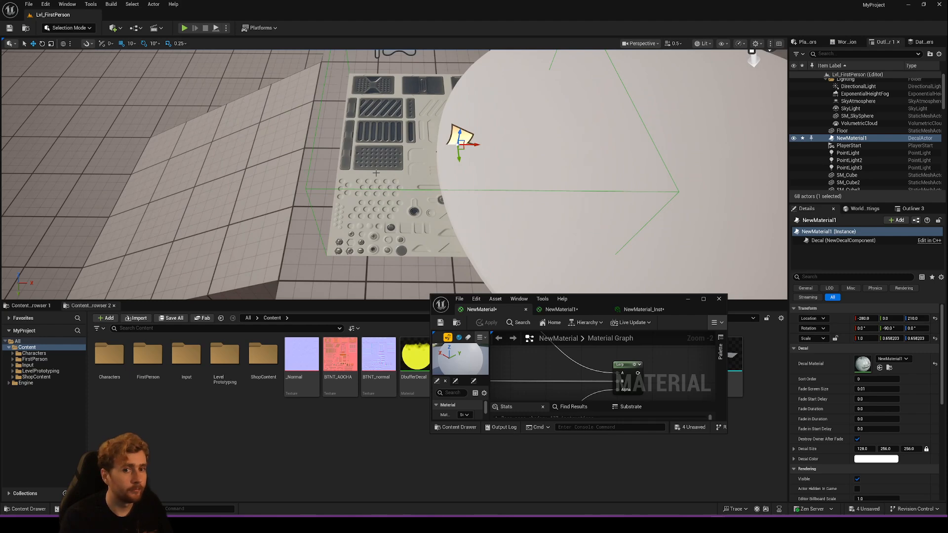
drag(460, 143, 655, 151)
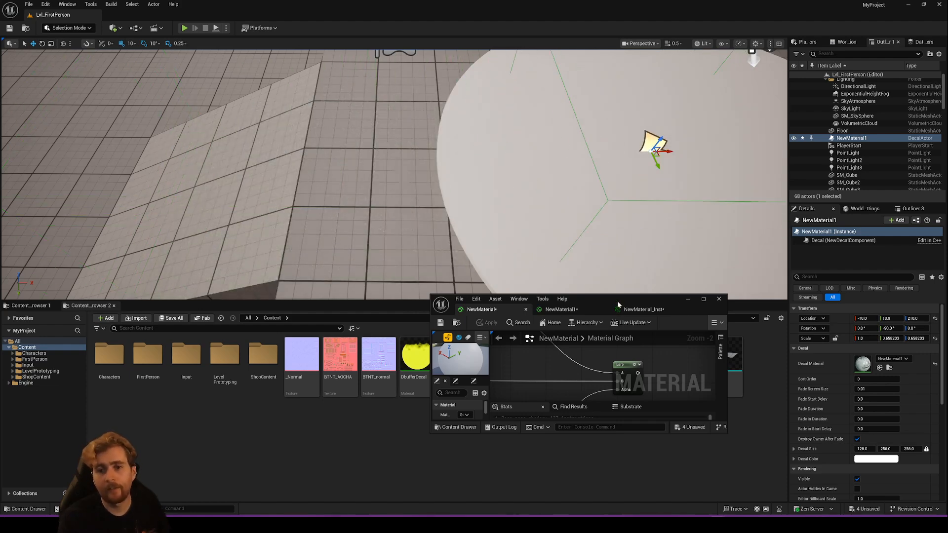
- In the NewMaterial graph, connect the three Lerp nodes to Base Color, Metallic and Normal, apply the material and view the decal in the level
drag(618, 302, 448, 2)
drag(337, 79, 571, 171)
drag(400, 198, 571, 180)
drag(386, 296, 571, 248)
click(59, 30)
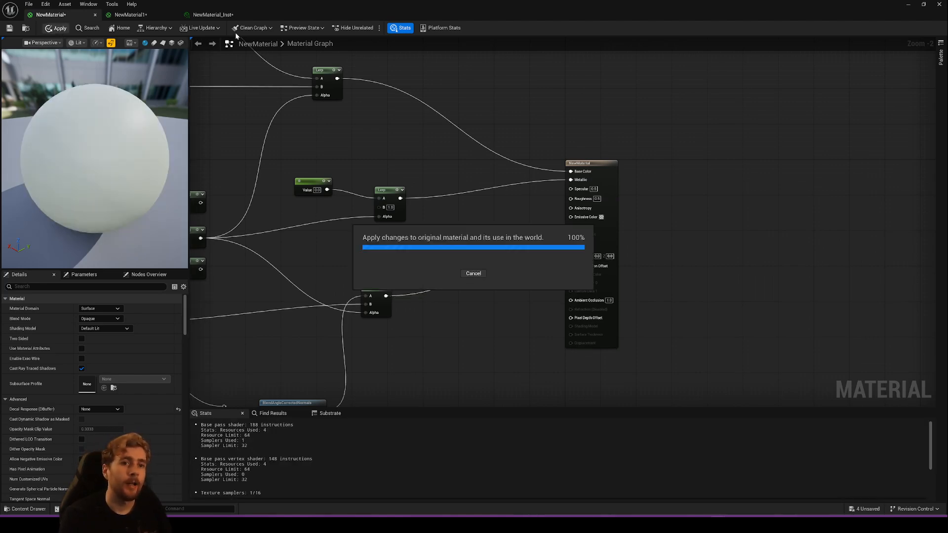
drag(307, 13, 403, 355)
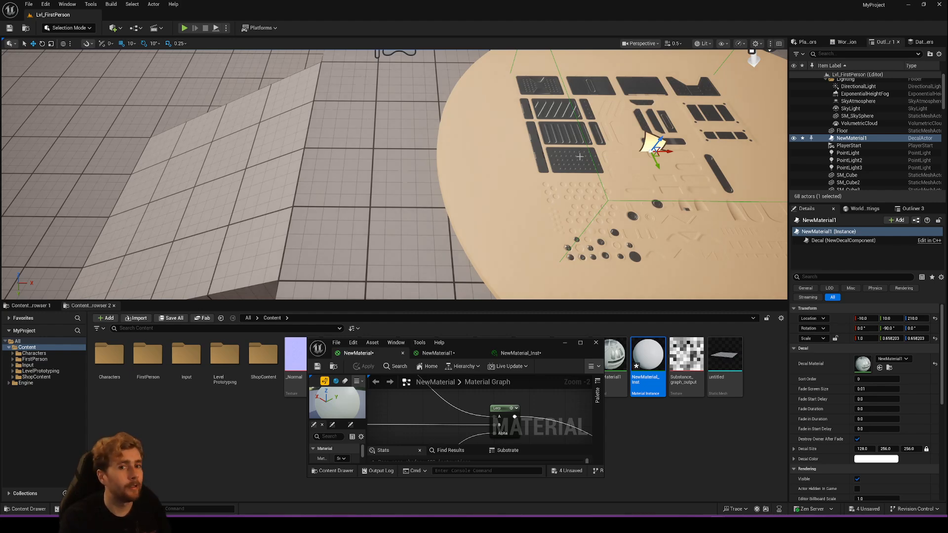
key(d)
right_drag(546, 121, 477, 153)
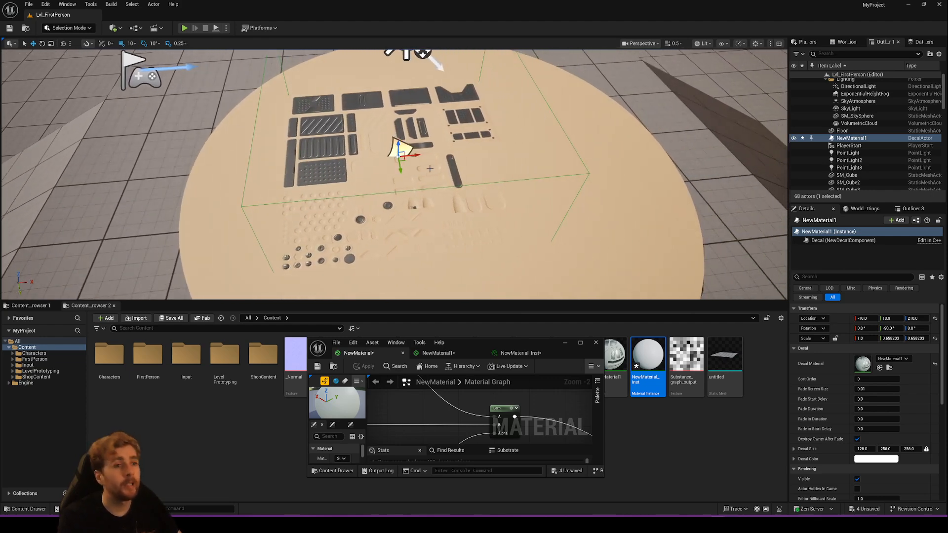
- Place the MI_DbufferDecal_G decal on the round surface in the level, shift it across the surface and delete it
drag(473, 345, 371, 181)
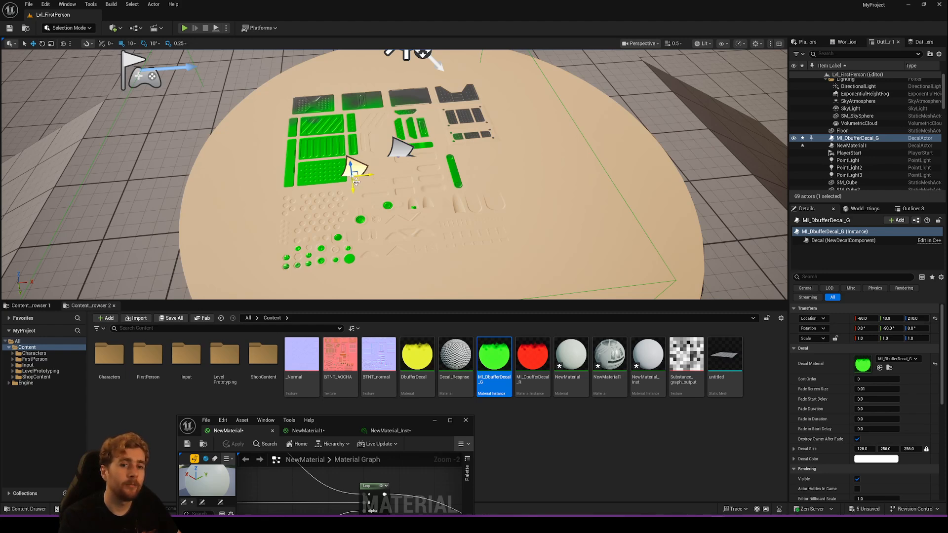
drag(356, 182, 388, 201)
key(Delete)
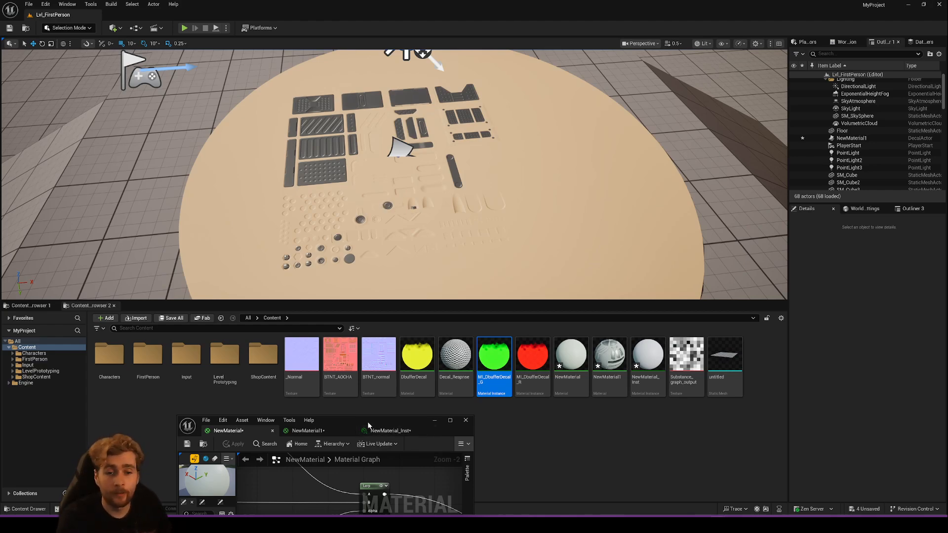
- Search the node list of the NewMaterial graph for DBuffer nodes, using "dbuff", and close it without adding a node
drag(419, 430, 434, 1)
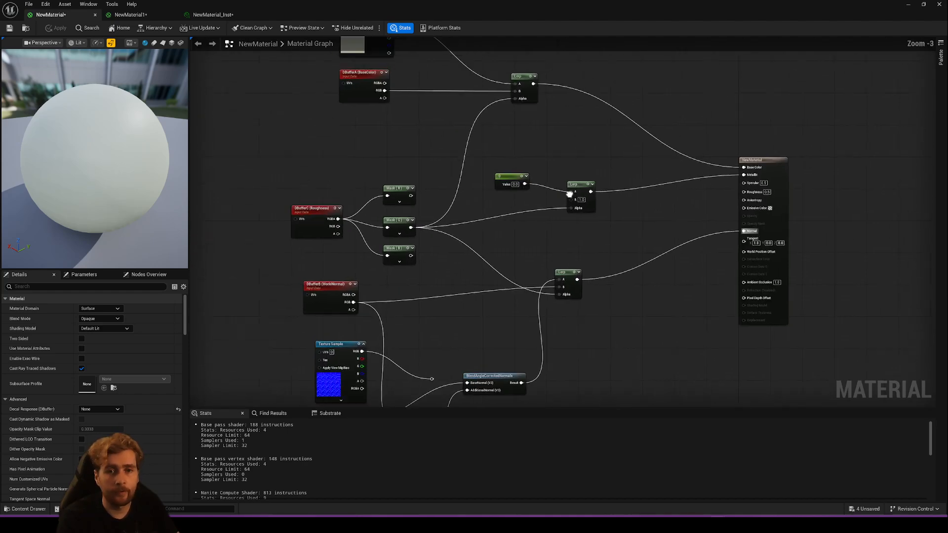
mouse_move(321, 112)
mouse_down()
mouse_move(247, 175)
mouse_move(279, 138)
mouse_move(316, 124)
mouse_up()
drag(297, 104, 405, 163)
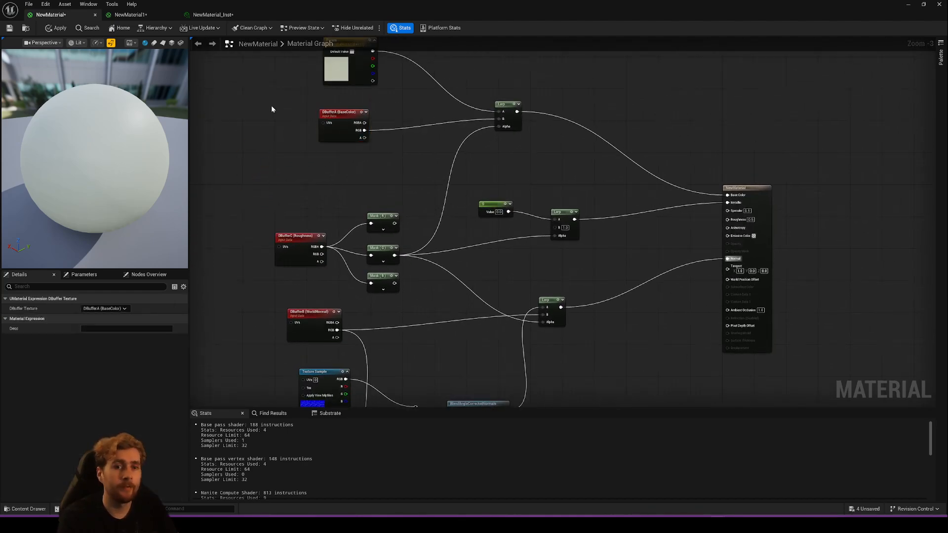
right_click(262, 114)
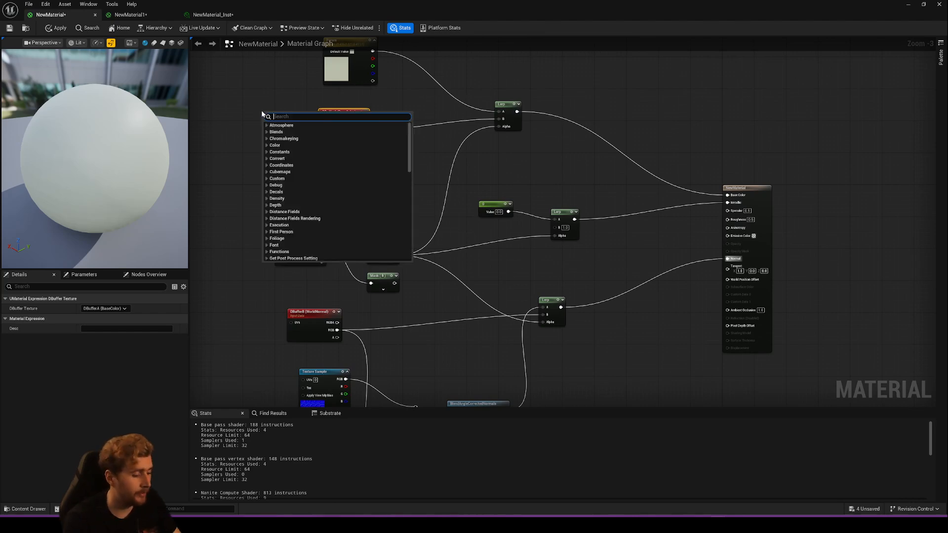
text(dbuff)
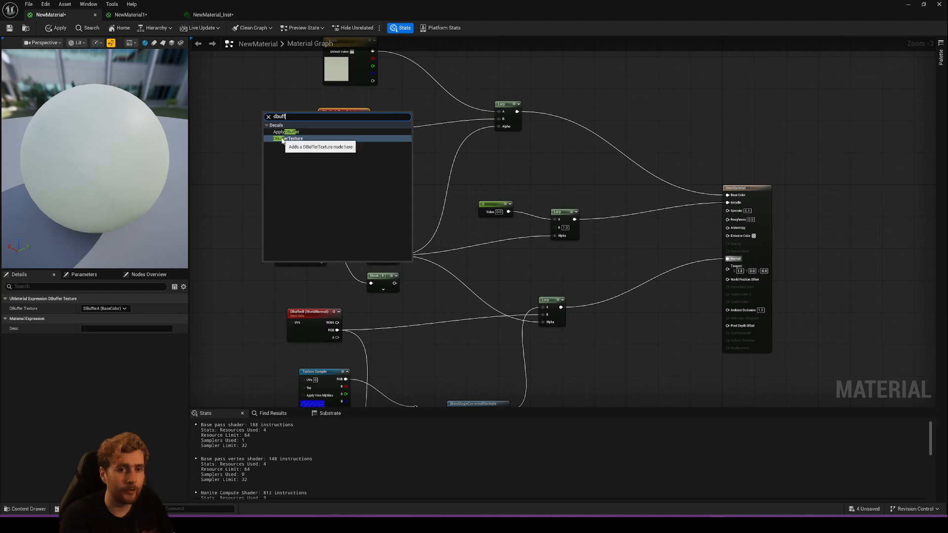
click(244, 94)
click(244, 95)
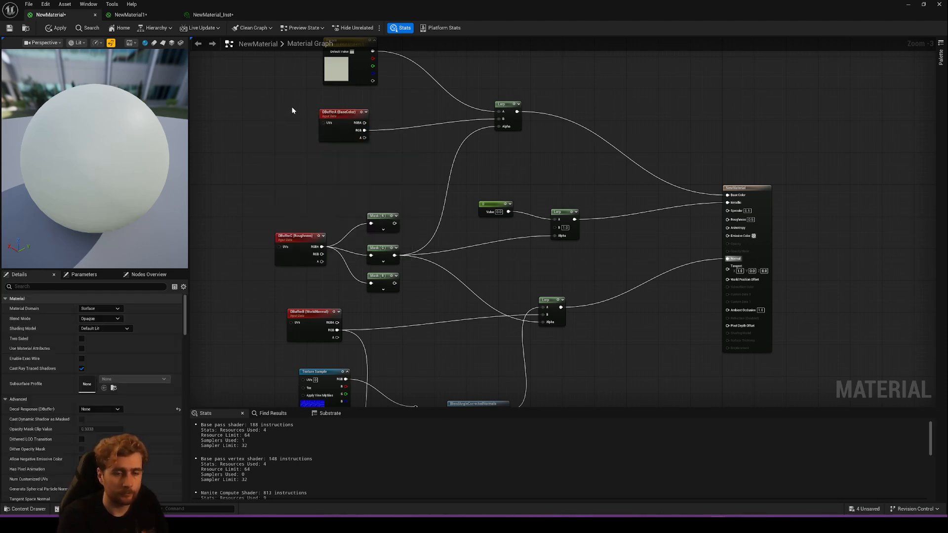
- View the DBuffer Texture options of the DBufferA (BaseColor) node and look over the Param colour node above it
click(339, 118)
drag(333, 113, 330, 110)
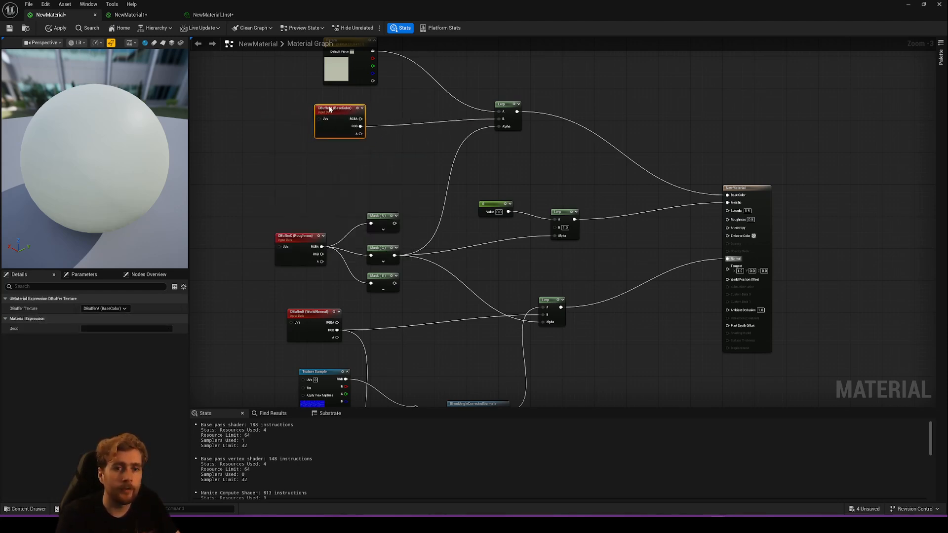
click(105, 309)
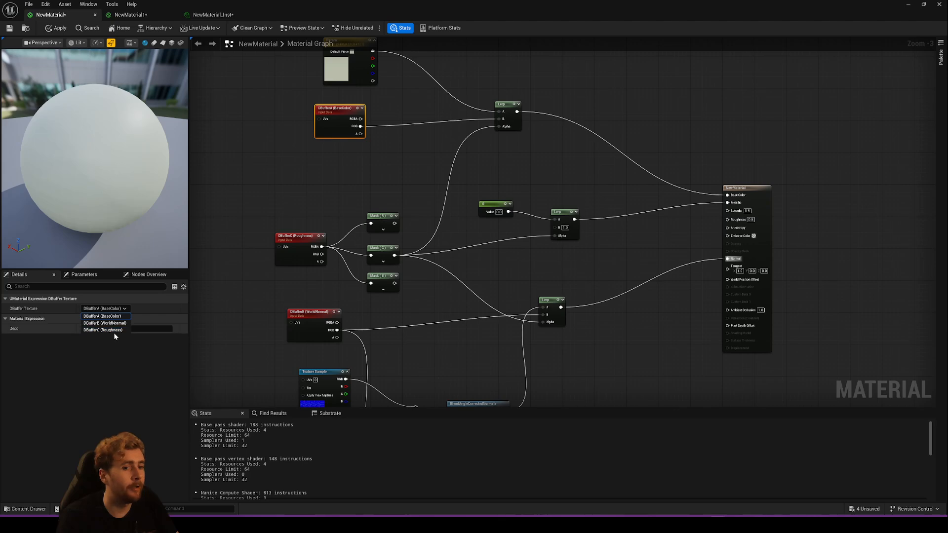
click(351, 180)
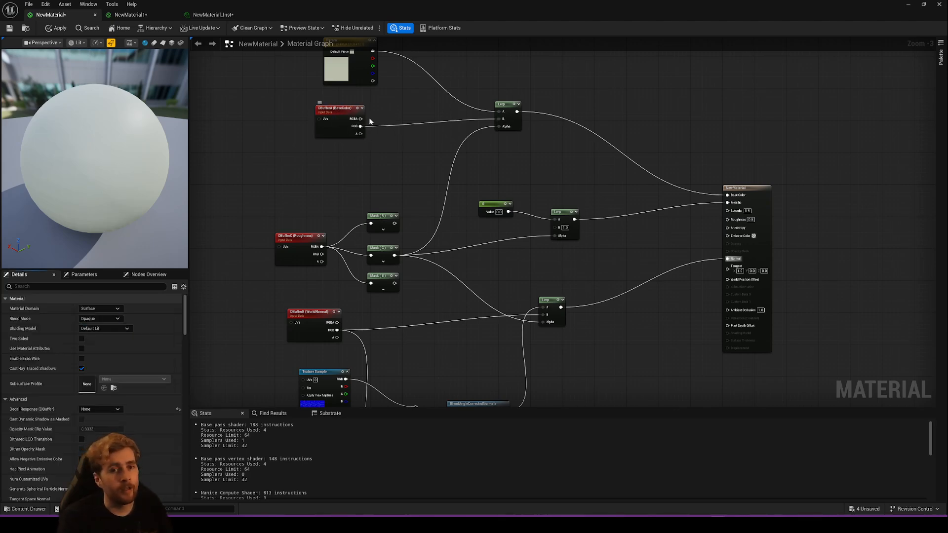
drag(361, 133, 410, 150)
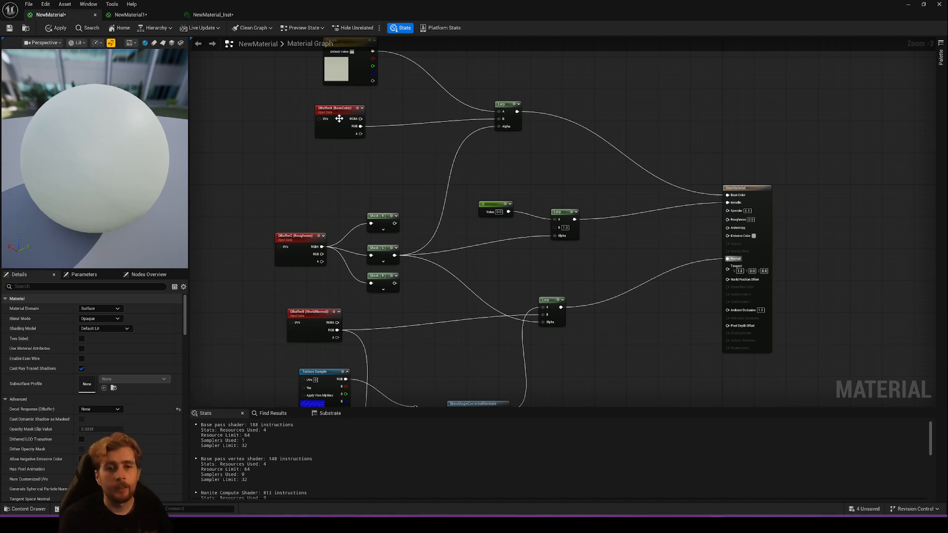
right_drag(339, 118, 286, 170)
drag(279, 117, 270, 117)
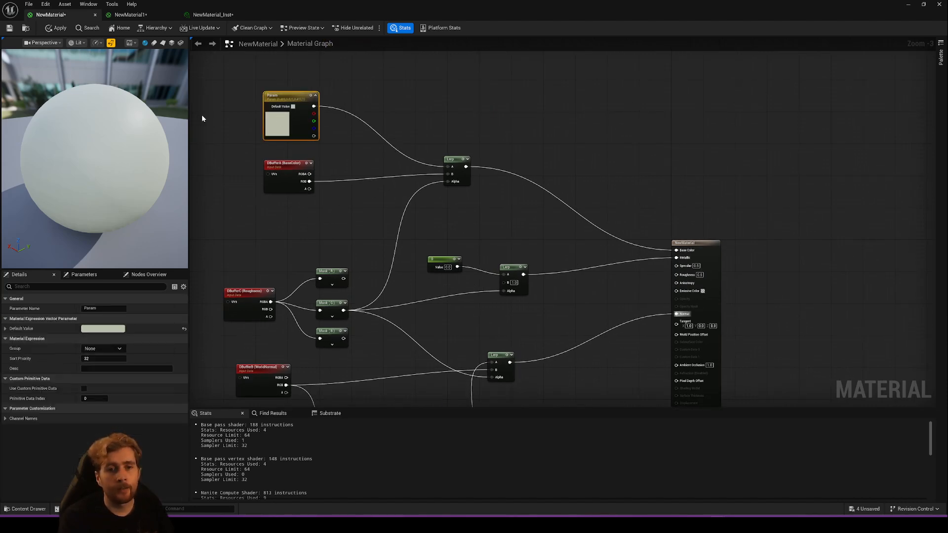
click(454, 211)
- Move the DBufferC (Roughness) node and its three mask nodes together, farther from the Lerp nodes and the DBufferB node
right_drag(290, 282, 336, 153)
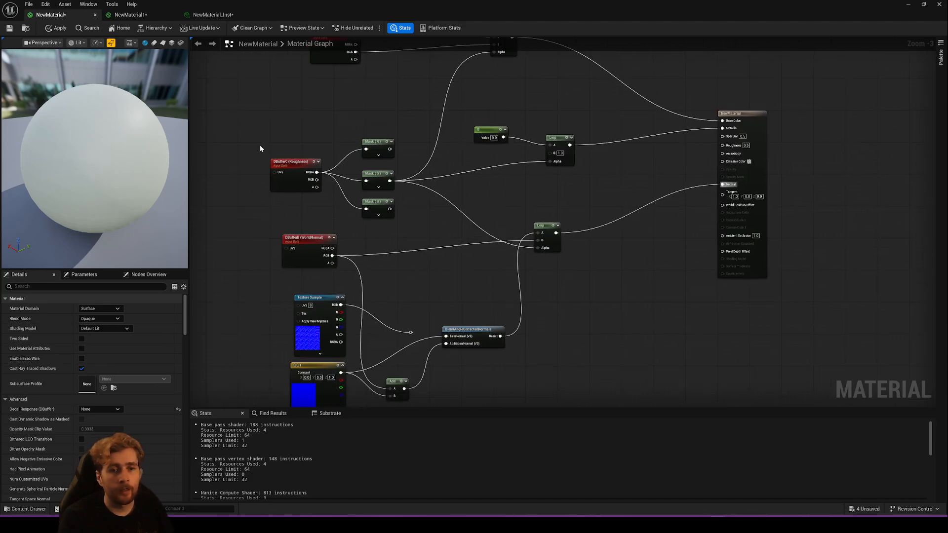
drag(260, 148, 401, 218)
drag(378, 149, 334, 112)
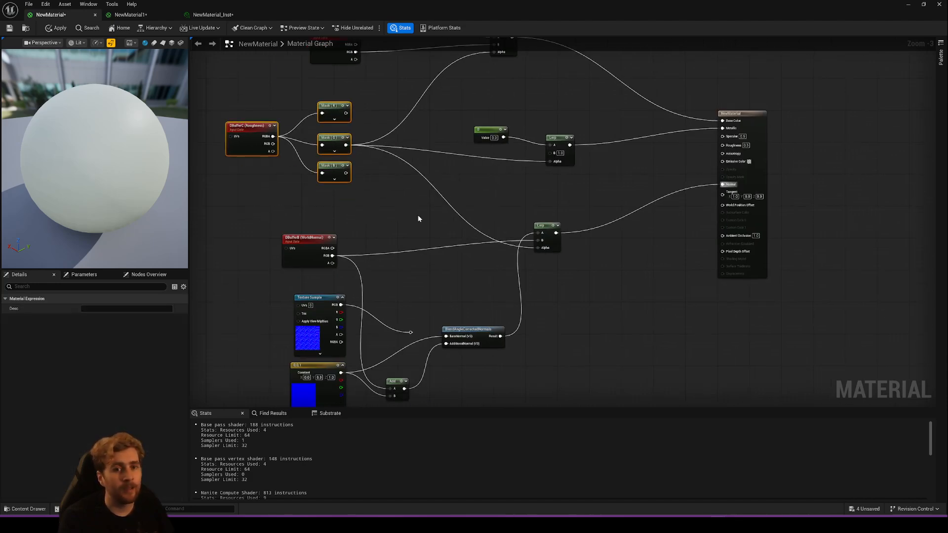
click(417, 217)
- Examine how the DBufferC (Roughness) node feeds the R, G and B mask nodes and where their outputs lead
click(252, 131)
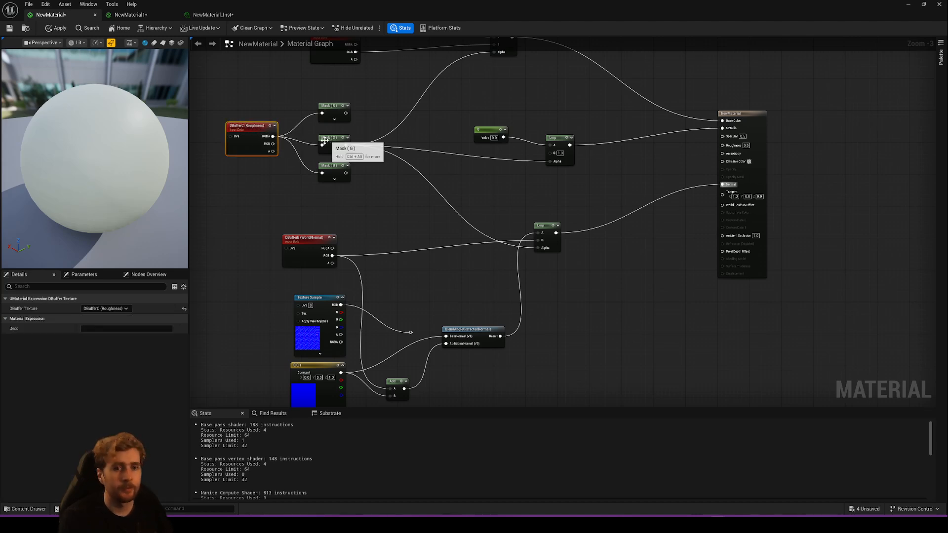
drag(281, 171, 297, 177)
click(296, 177)
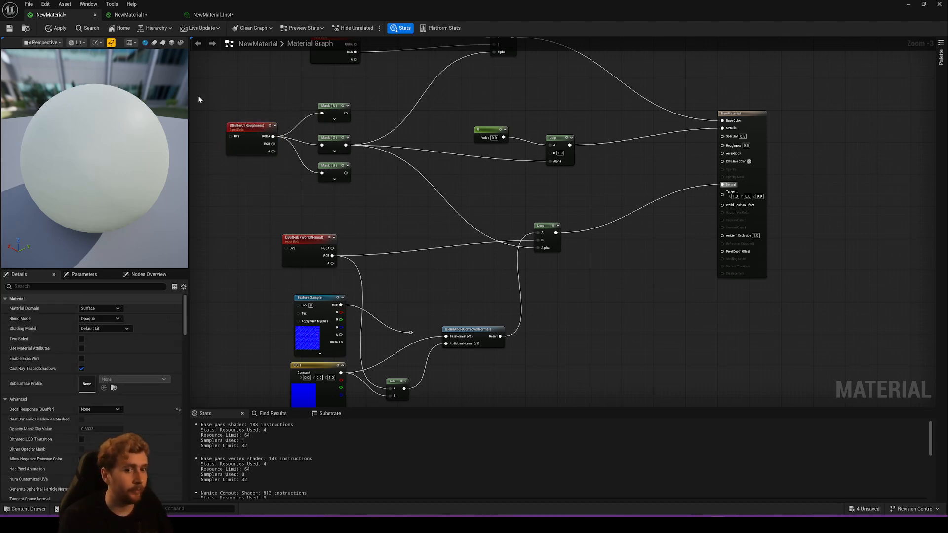
drag(198, 95, 292, 168)
click(293, 168)
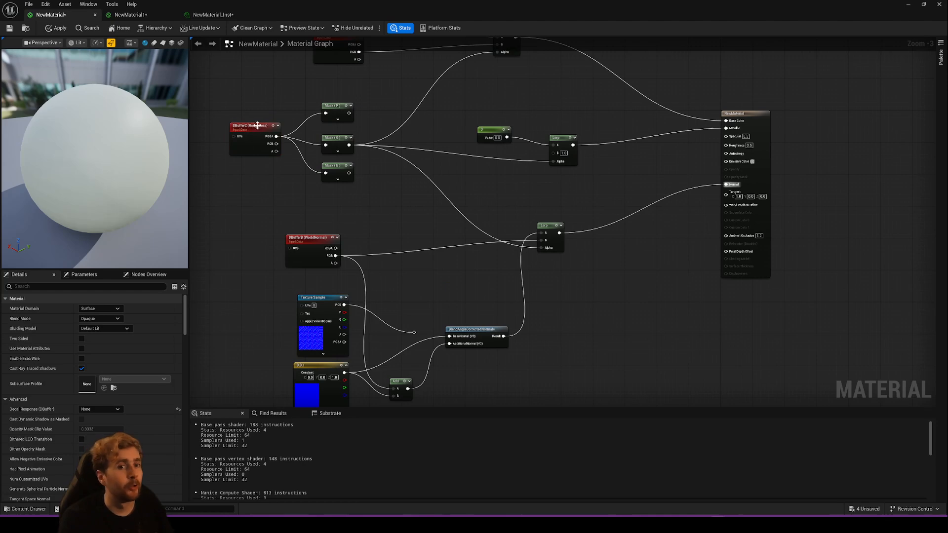
scroll(286, 119, up, 1)
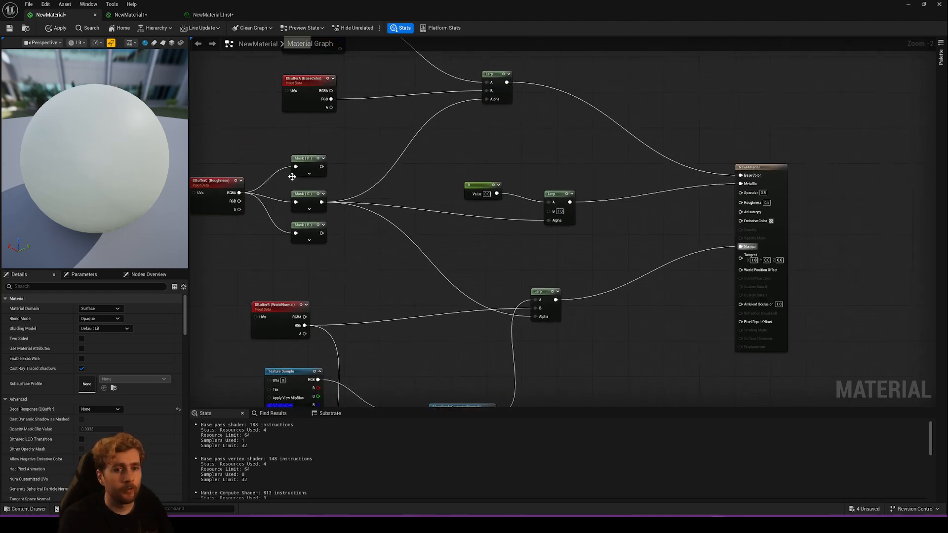
drag(321, 167, 612, 148)
drag(605, 148, 520, 140)
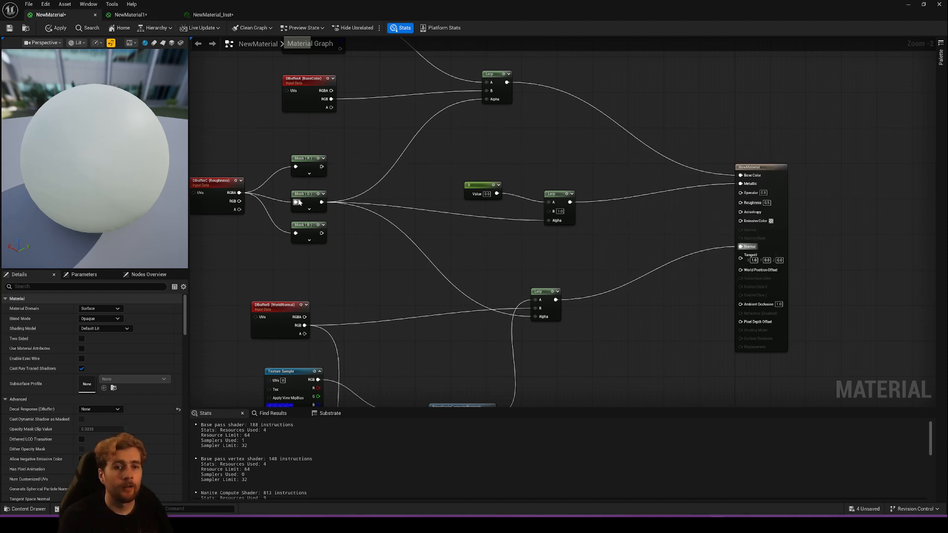
- Check the channel setting of the G mask node and nudge the B mask node slightly farther below it
click(320, 200)
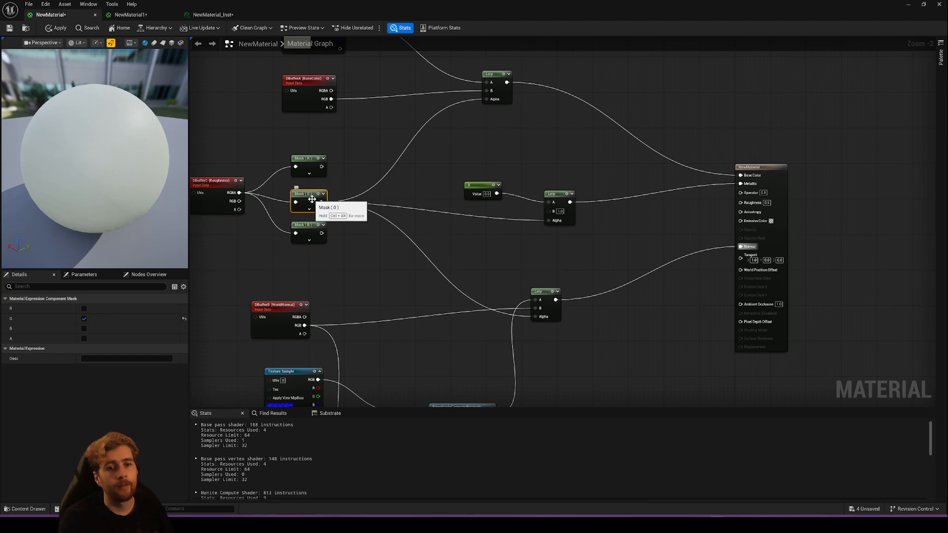
click(354, 175)
drag(311, 233, 311, 238)
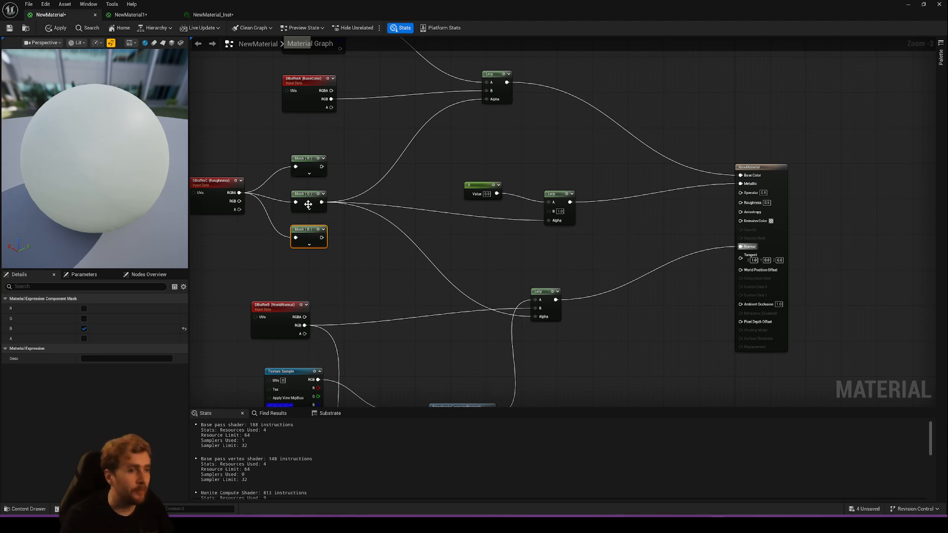
click(362, 176)
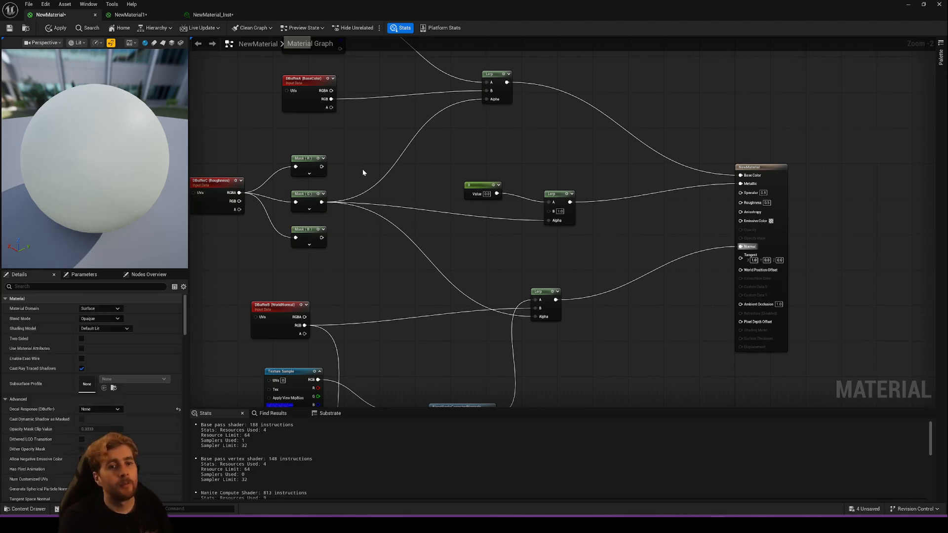
- In the NewMaterial1 graph, pull out the wires at the Metallic and Specular inputs and cancel both changes
click(129, 15)
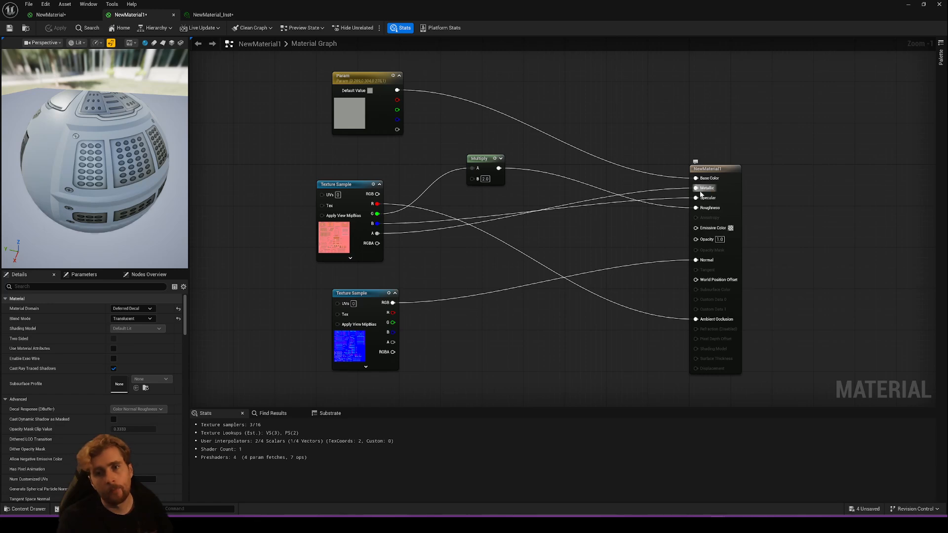
drag(695, 188, 533, 163)
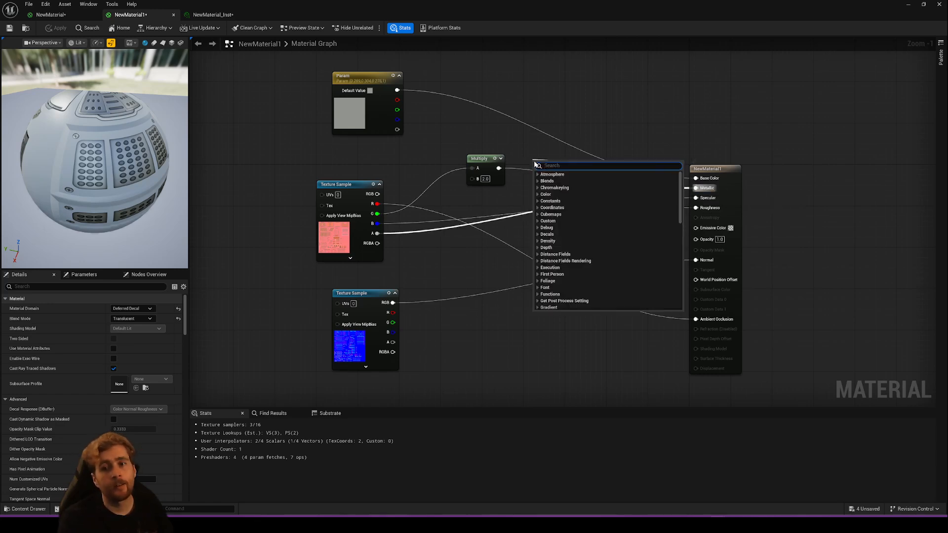
click(516, 152)
drag(701, 197, 527, 206)
click(541, 177)
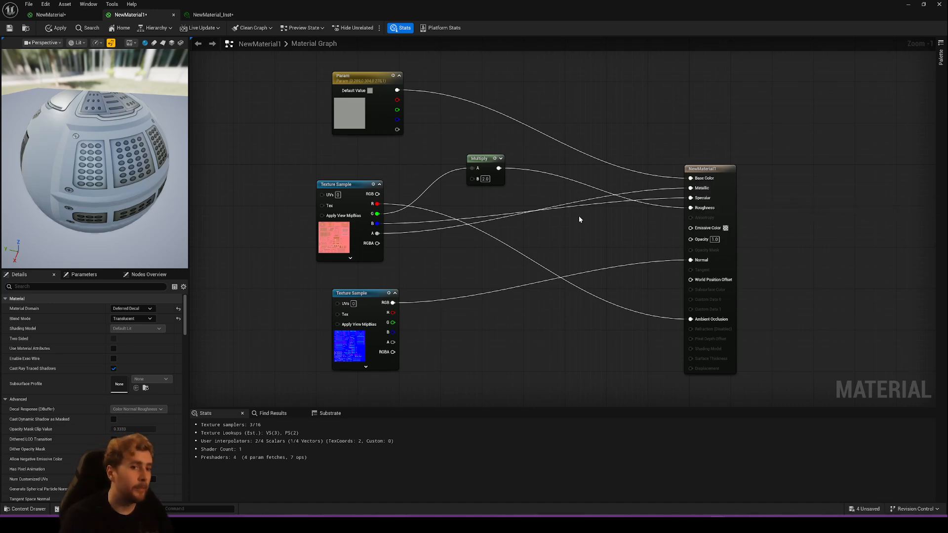
- Compare NewMaterial_Inst, NewMaterial and NewMaterial1, trace the mask texture's alpha wire to NewMaterial1's Metallic input, and view the decal in the level
click(213, 15)
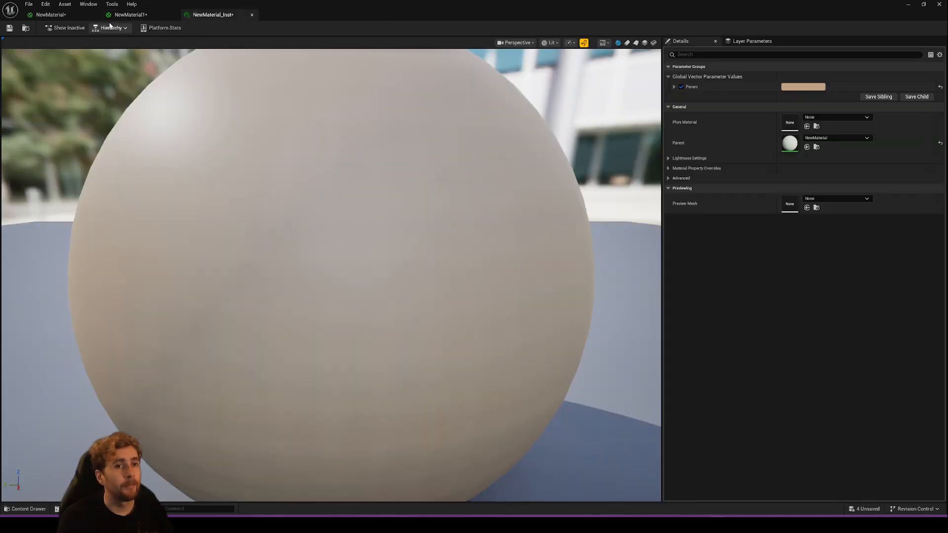
click(59, 15)
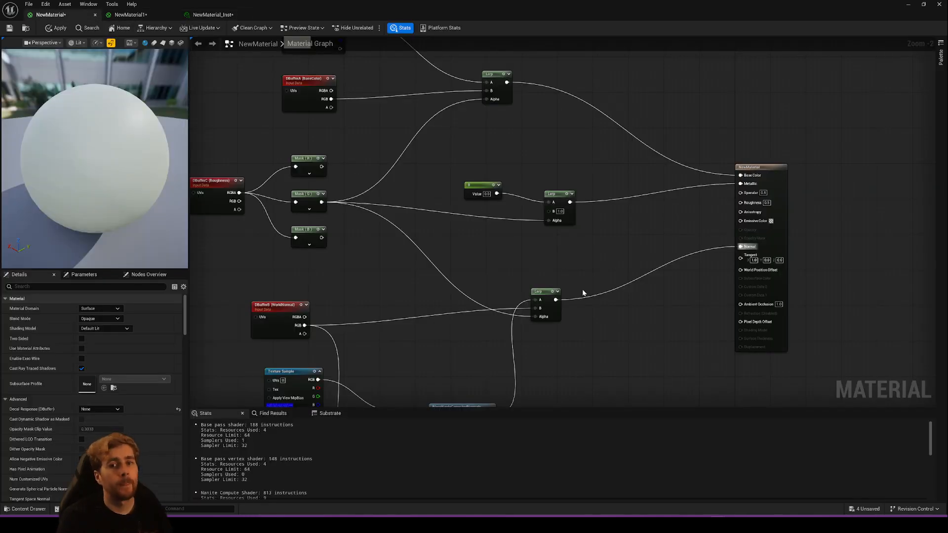
click(130, 14)
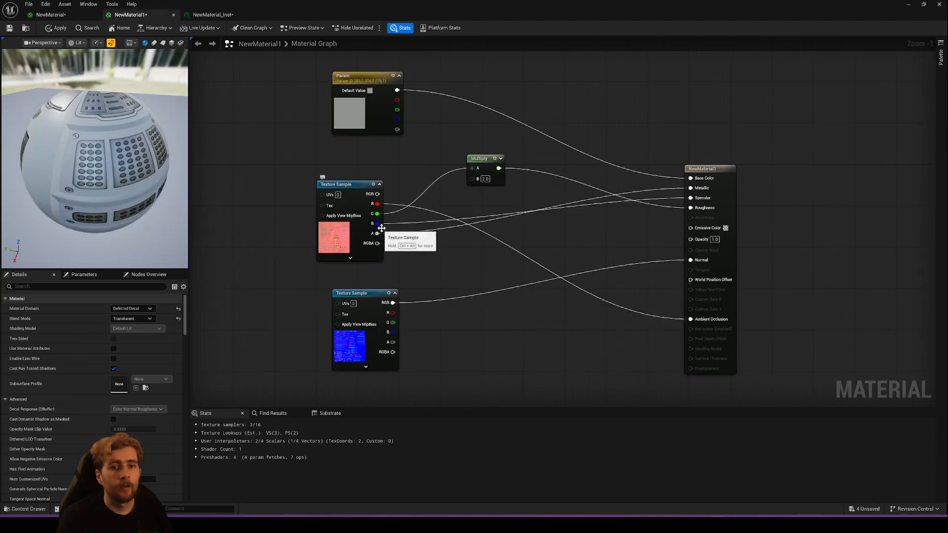
drag(377, 233, 691, 192)
click(95, 18)
drag(338, 9, 410, 301)
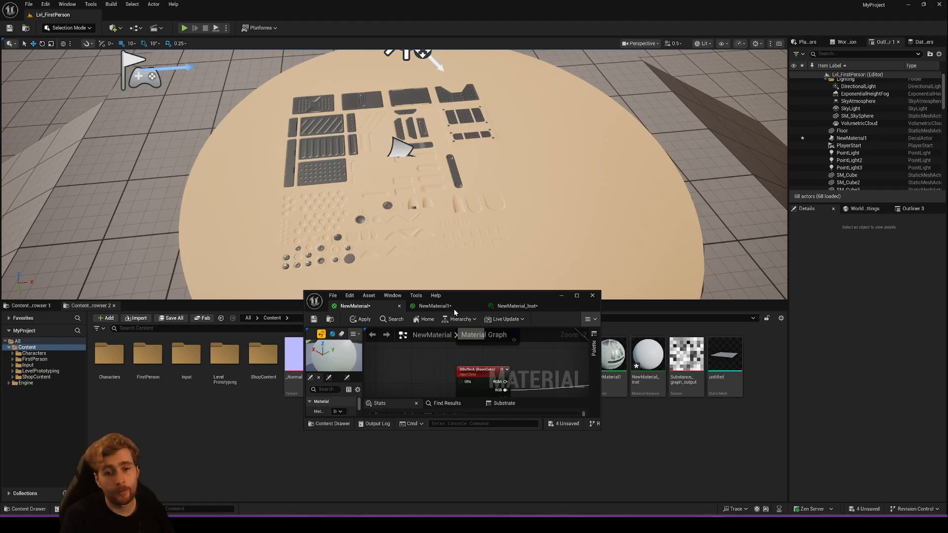
- Examine NewMaterial's normal branch: the DBufferB (WorldNormal), Texture Sample, BlendAngleCorrectedNormals and Lerp nodes feeding the Normal input
drag(454, 312, 438, 2)
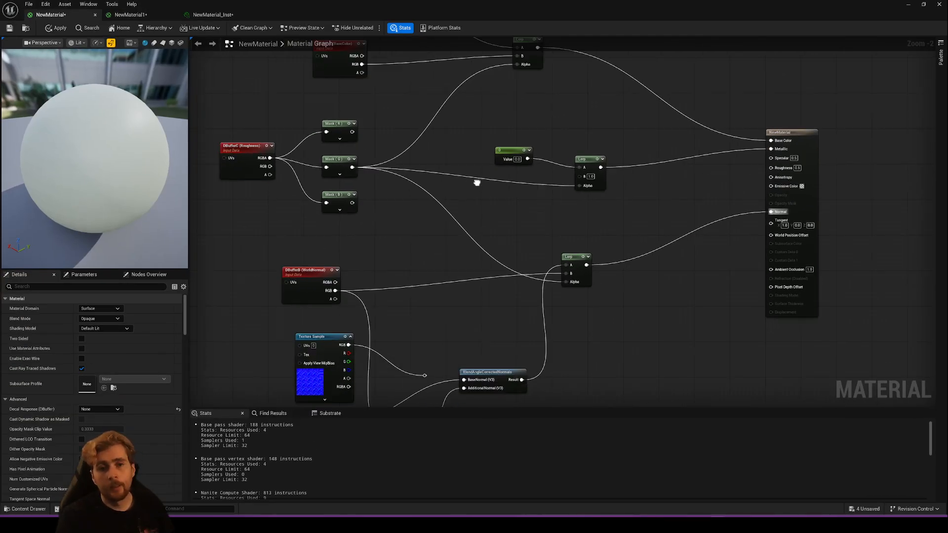
right_drag(476, 183, 500, 159)
drag(274, 236, 681, 399)
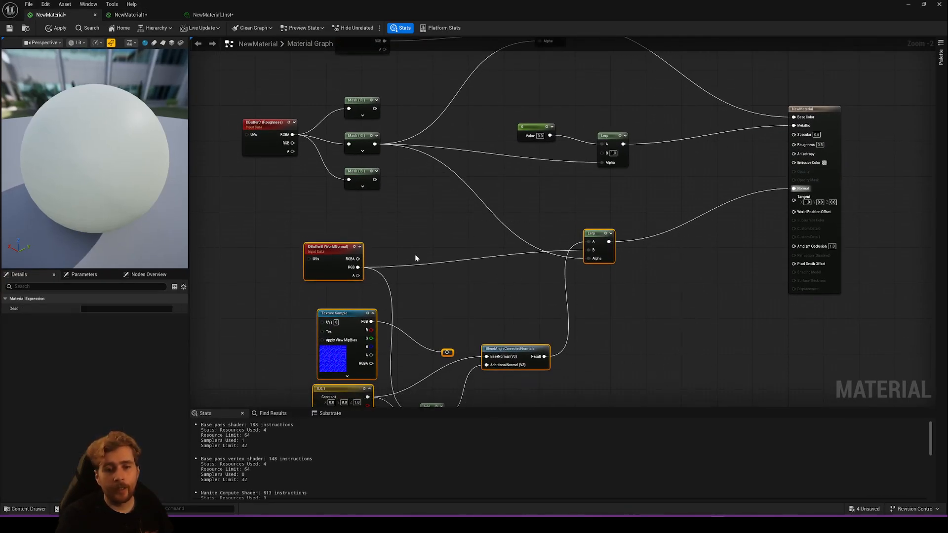
click(415, 253)
right_drag(434, 244, 401, 187)
drag(251, 154, 646, 362)
right_drag(537, 233, 554, 342)
click(471, 282)
right_drag(431, 204, 382, 162)
right_drag(437, 218, 468, 203)
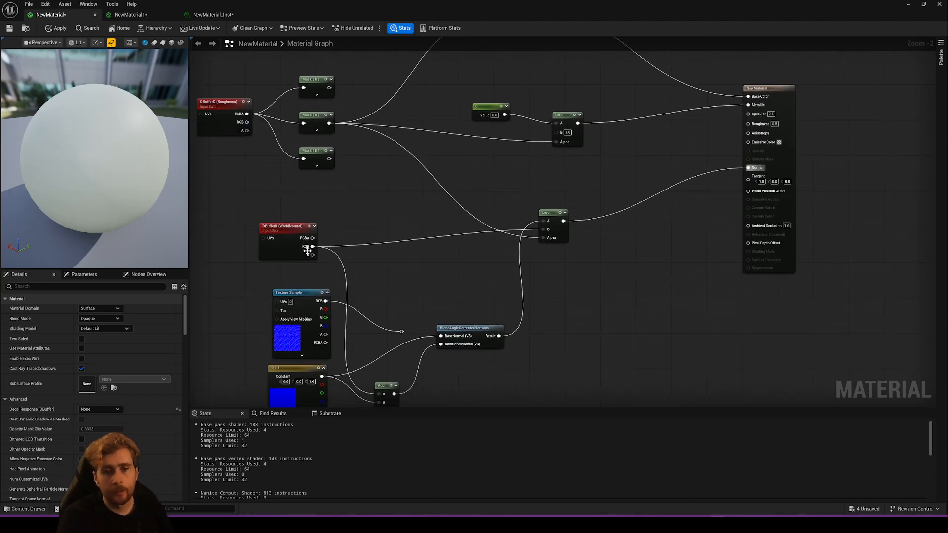
- Wire the DBufferB (WorldNormal) RGB output directly into NewMaterial's Normal input, apply the material, and view it in the level
drag(311, 246, 747, 167)
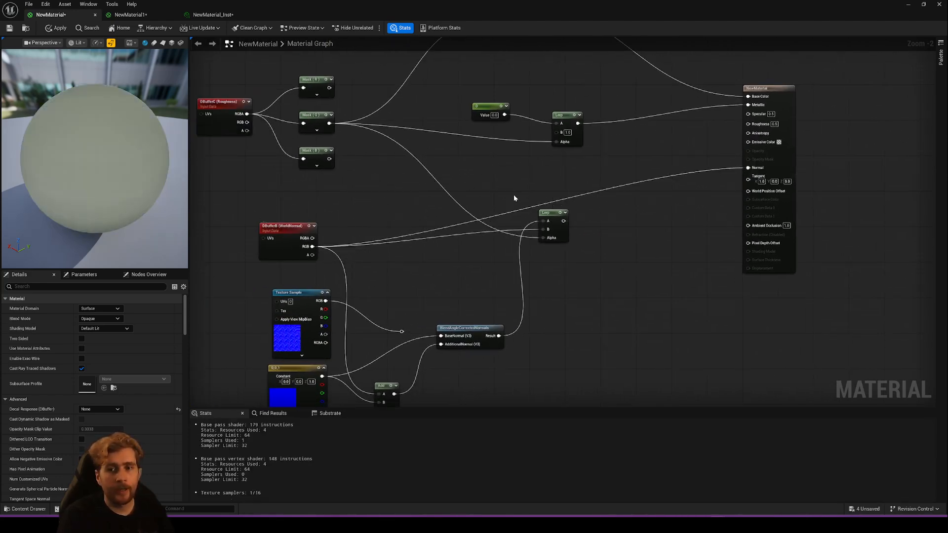
click(68, 30)
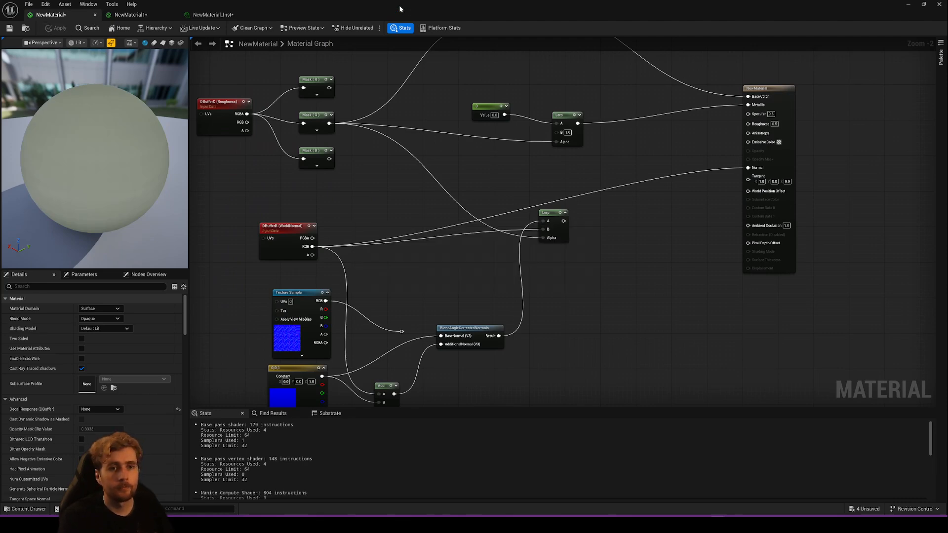
mouse_move(401, 7)
mouse_down()
mouse_move(464, 325)
mouse_move(417, 5)
mouse_up()
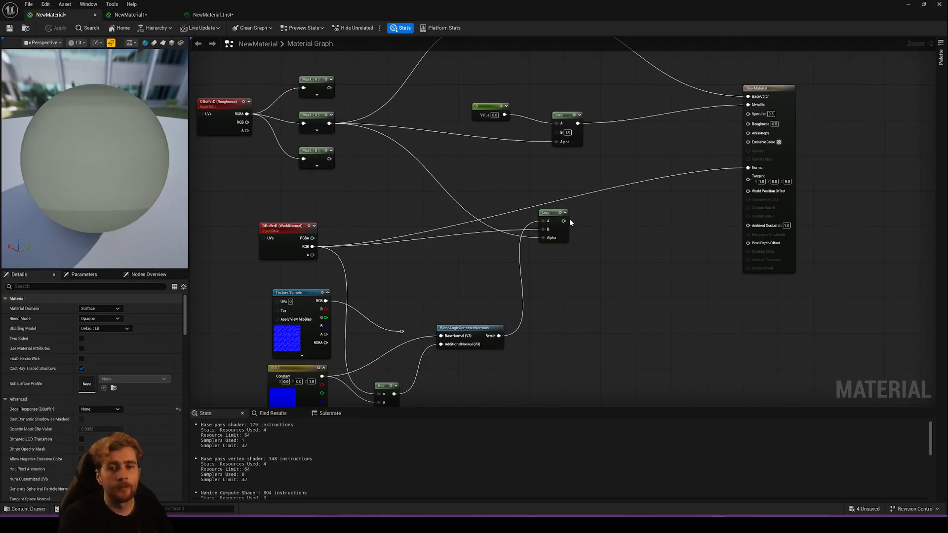
- Feed the 0,0,1 constant into the normal Lerp's A input, reconnect the Lerp to Normal, apply, and inspect the level
drag(312, 246, 548, 229)
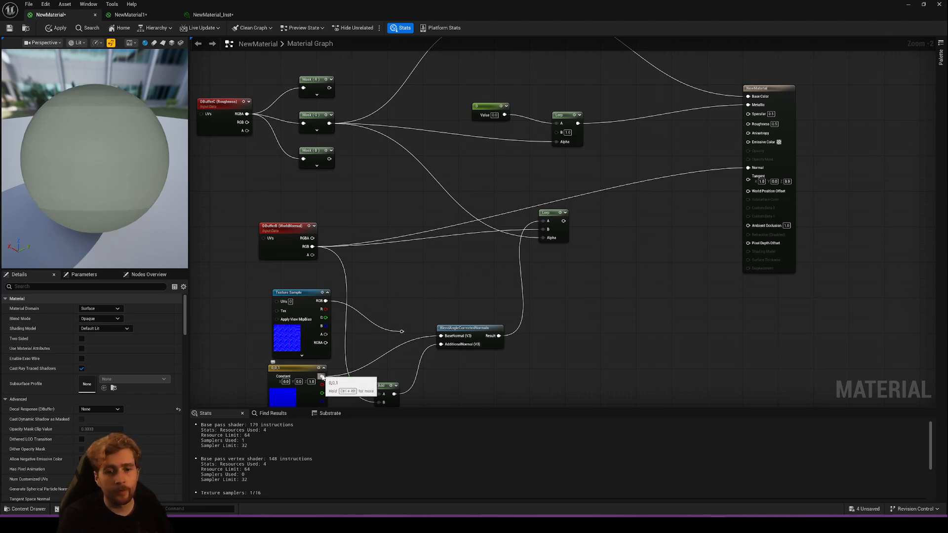
drag(322, 376, 742, 176)
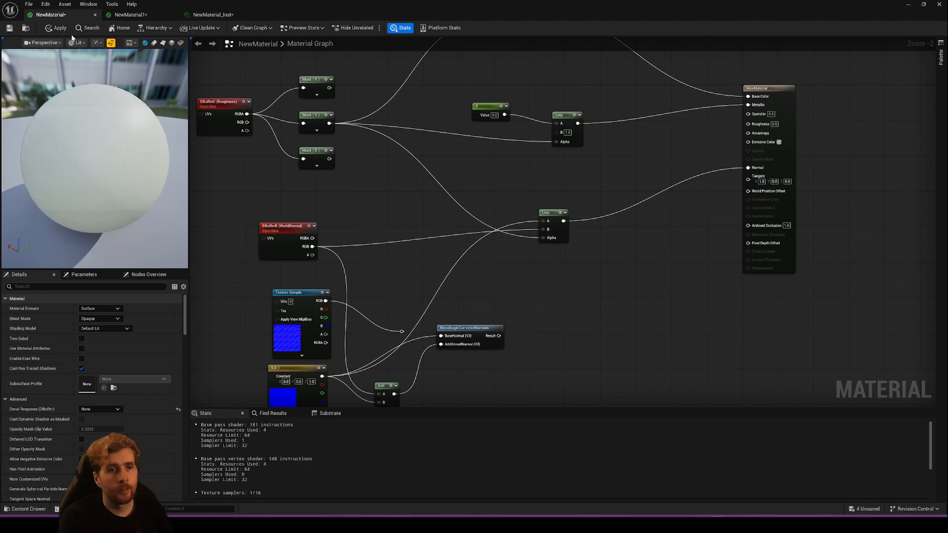
click(56, 28)
drag(315, 11, 502, 321)
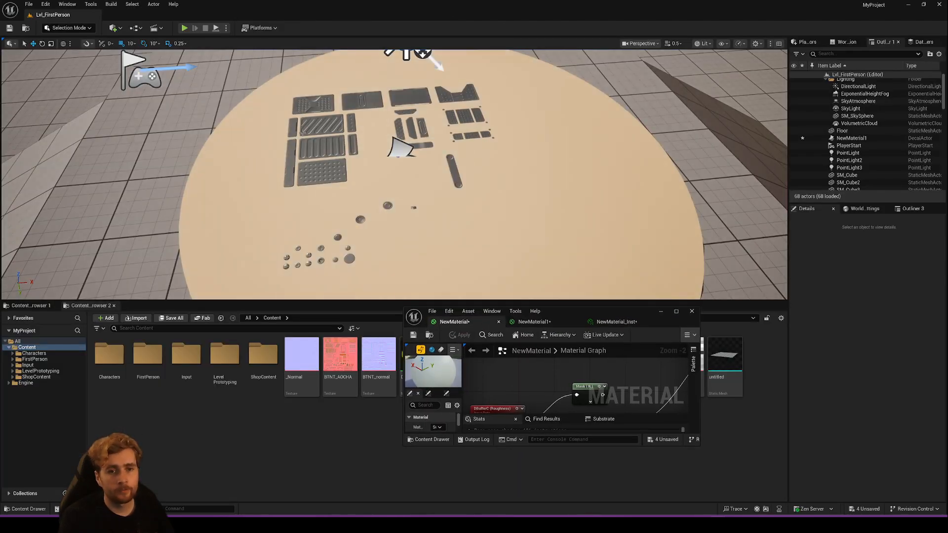
drag(643, 321, 610, 350)
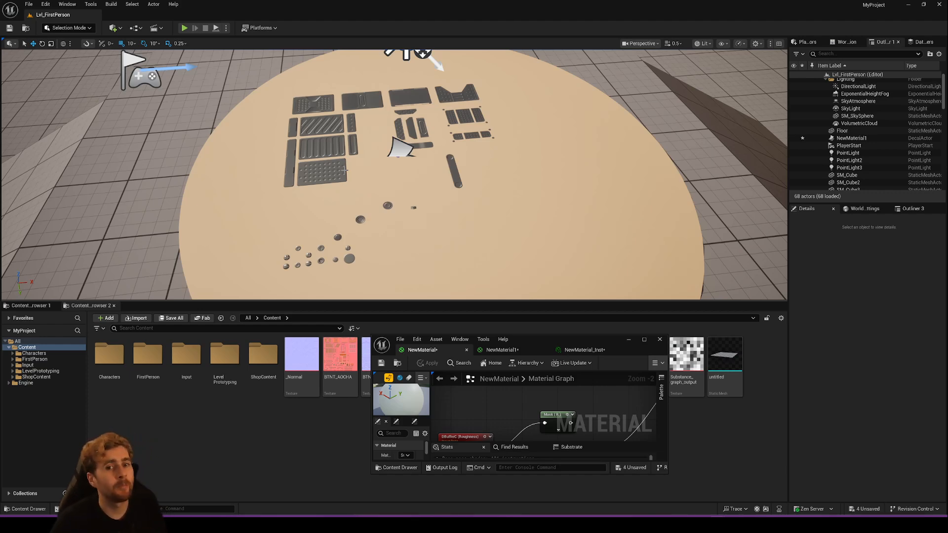
drag(547, 344, 333, 2)
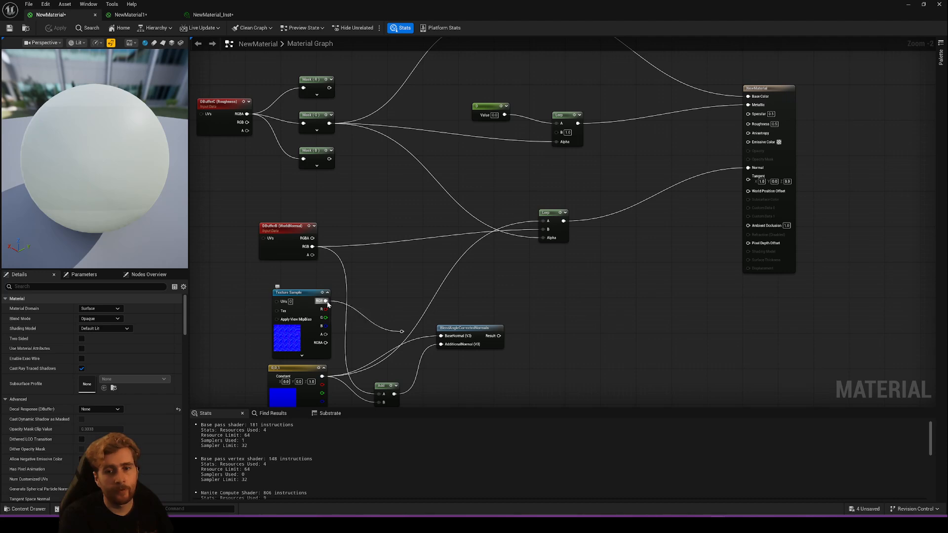
- Connect the normal Texture Sample's RGB to the normal Lerp's A input, apply, and inspect the decal details in the level
drag(325, 300, 549, 230)
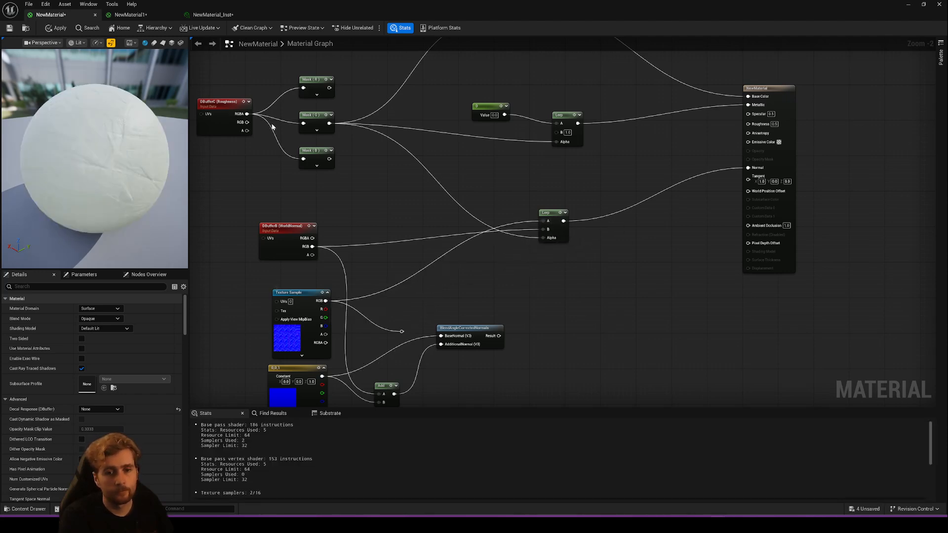
click(56, 27)
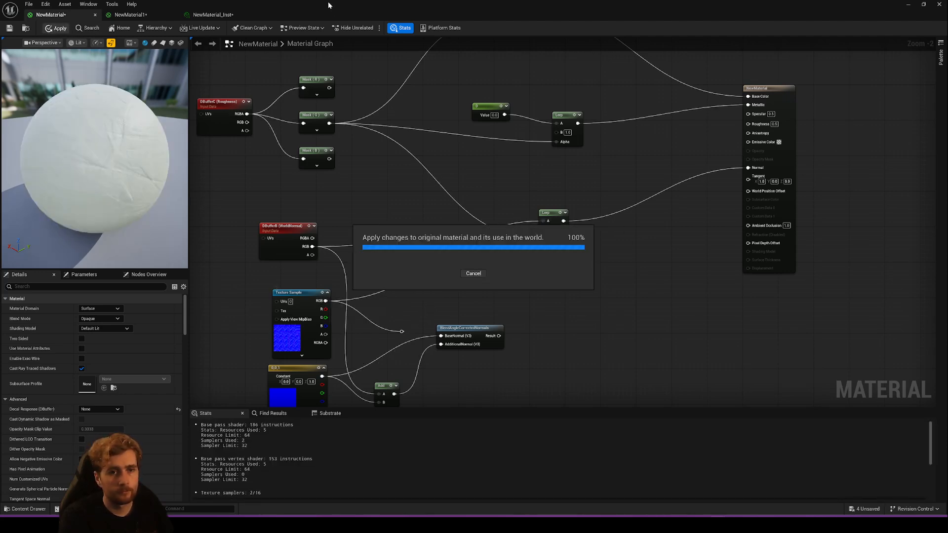
drag(330, 8, 348, 347)
right_drag(372, 217, 347, 123)
key(w)
key(s)
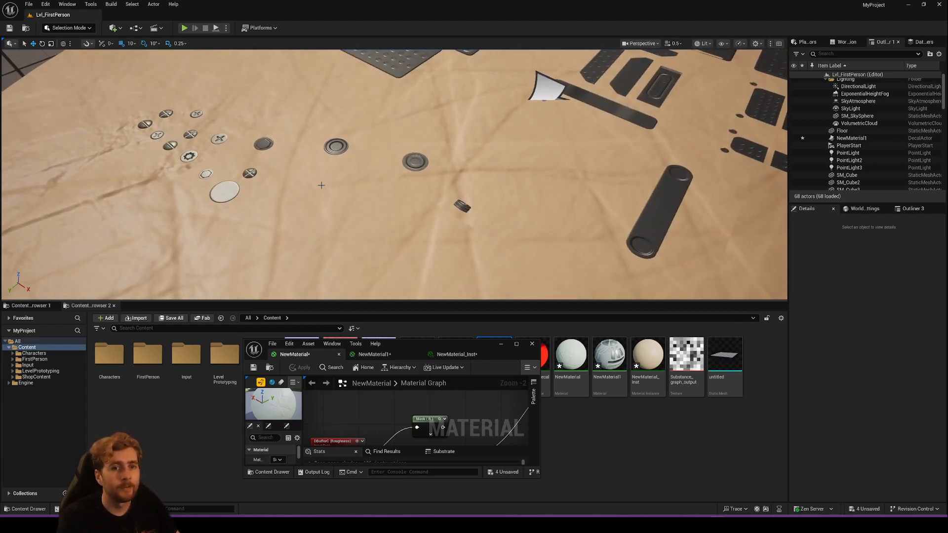
right_drag(322, 185, 325, 201)
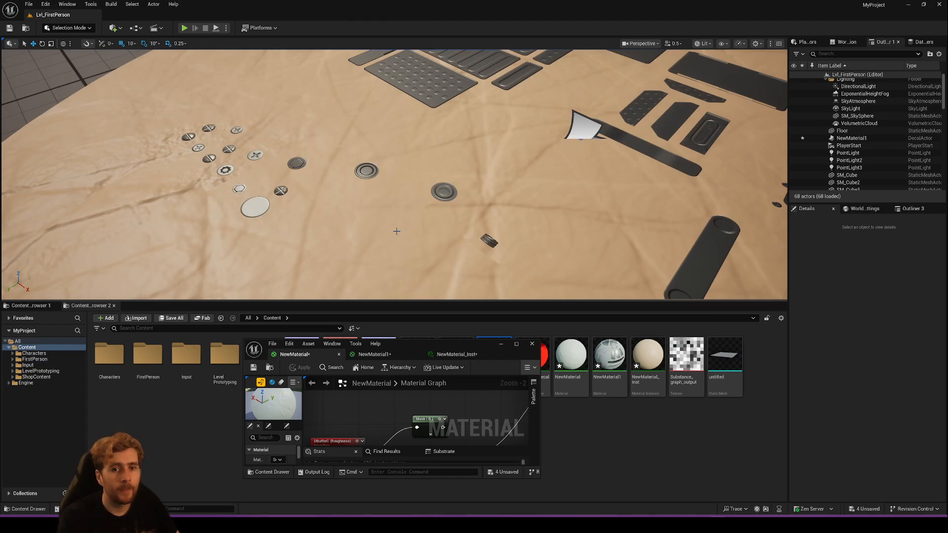
drag(440, 345, 330, 1)
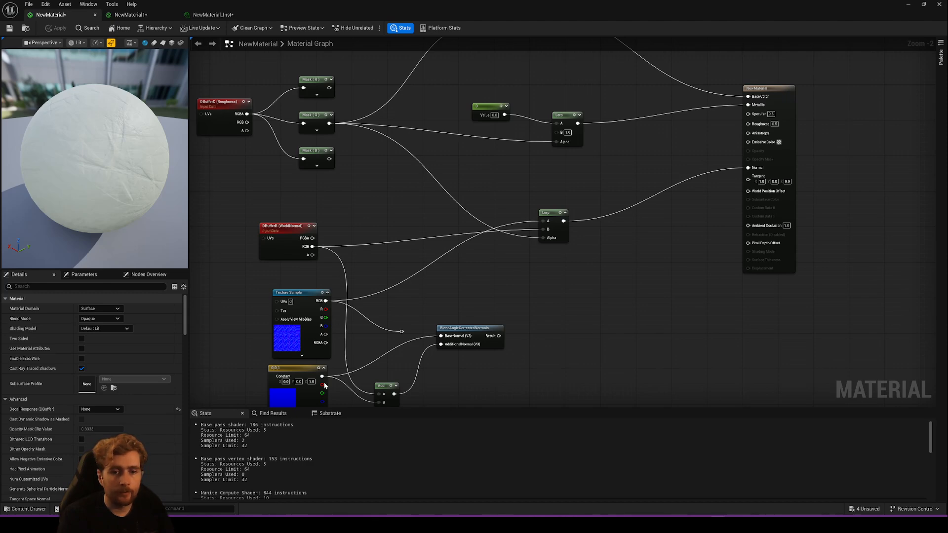
- Feed BlendAngleCorrectedNormals with the texture normal as BaseNormal and the 0,0,1 constant as AdditionalNormal, and connect its Result to the Lerp's A
drag(321, 376, 451, 348)
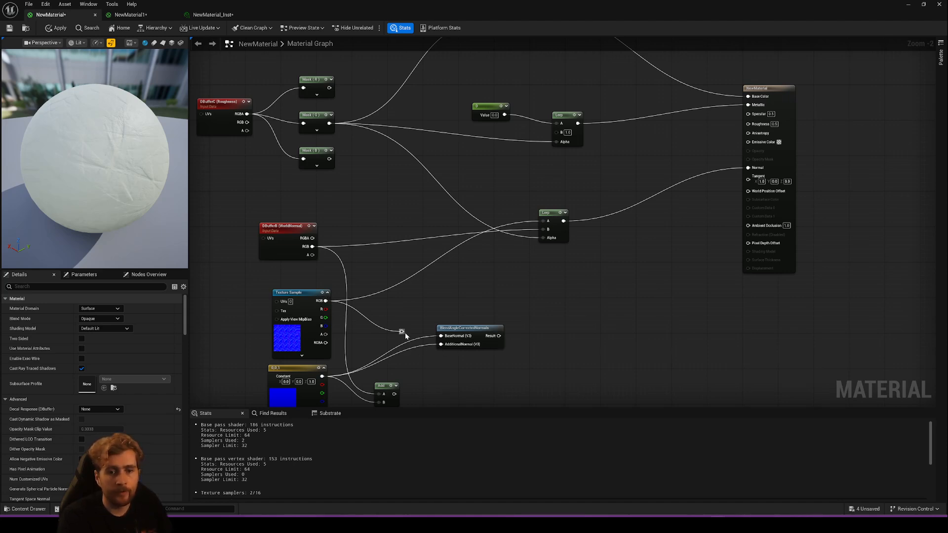
drag(405, 333, 543, 222)
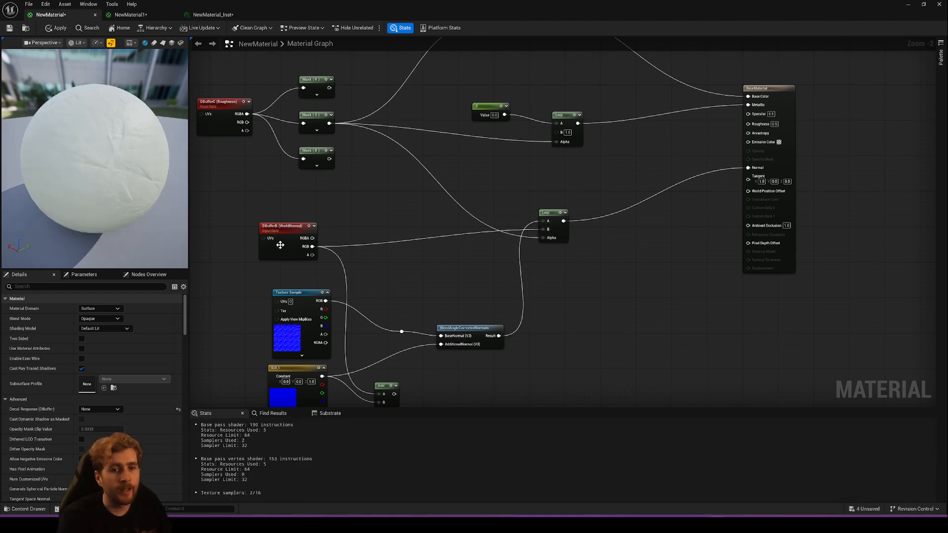
mouse_move(469, 328)
mouse_down()
mouse_move(464, 338)
mouse_move(472, 334)
mouse_up()
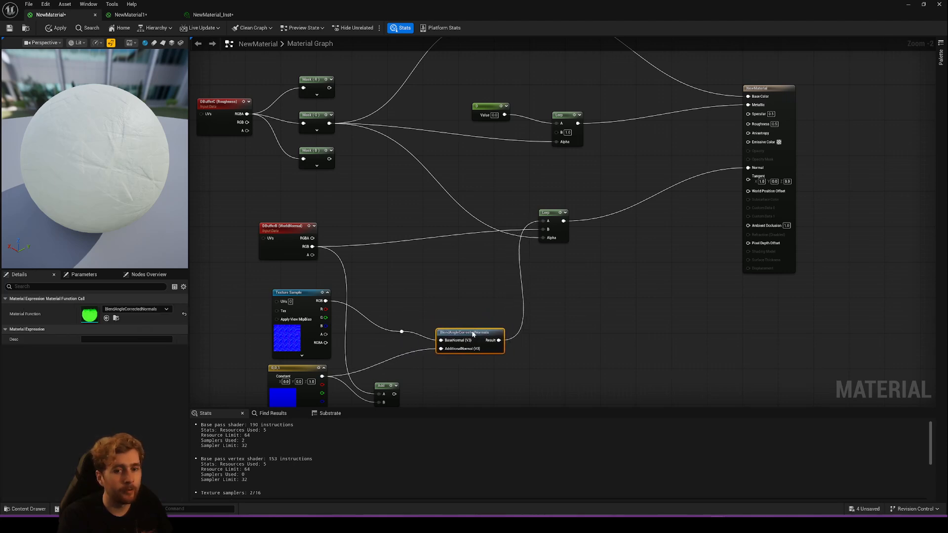
click(444, 288)
right_drag(446, 273, 446, 257)
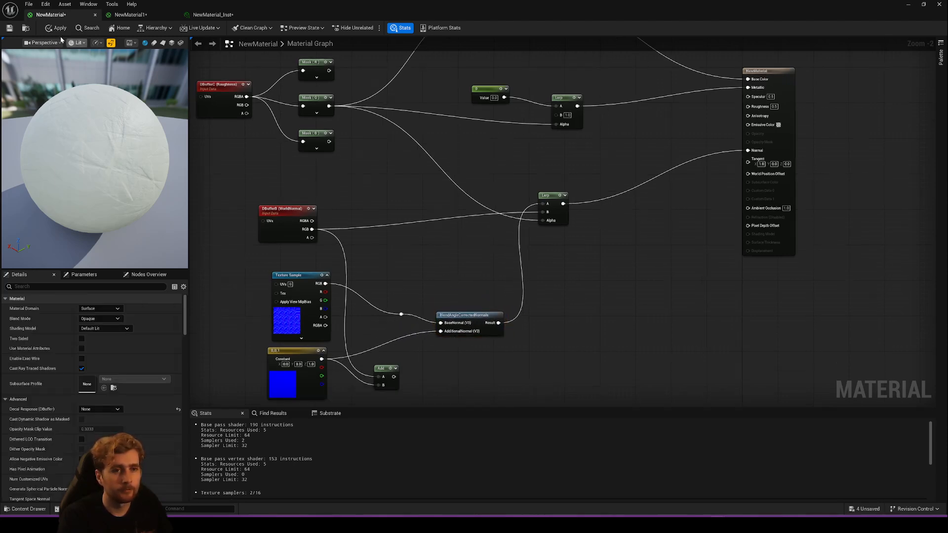
- Connect DBufferB (WorldNormal) RGB directly to AdditionalNormal, apply, and check the decal normals on the mesh in the level
drag(311, 229, 441, 331)
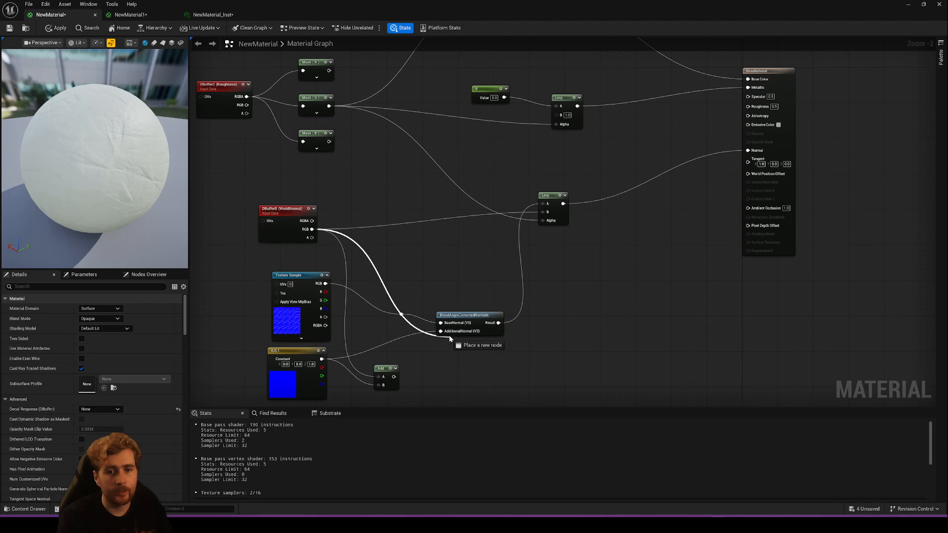
click(56, 28)
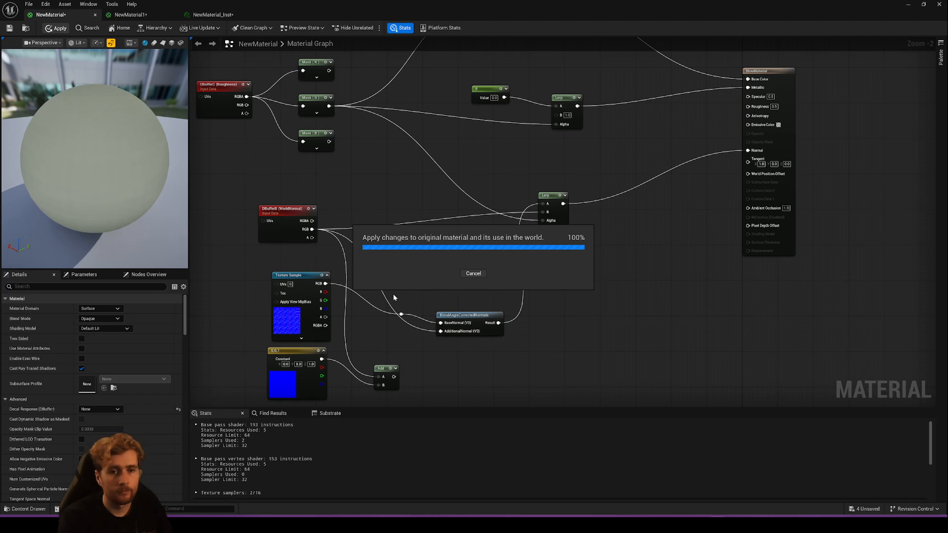
click(263, 207)
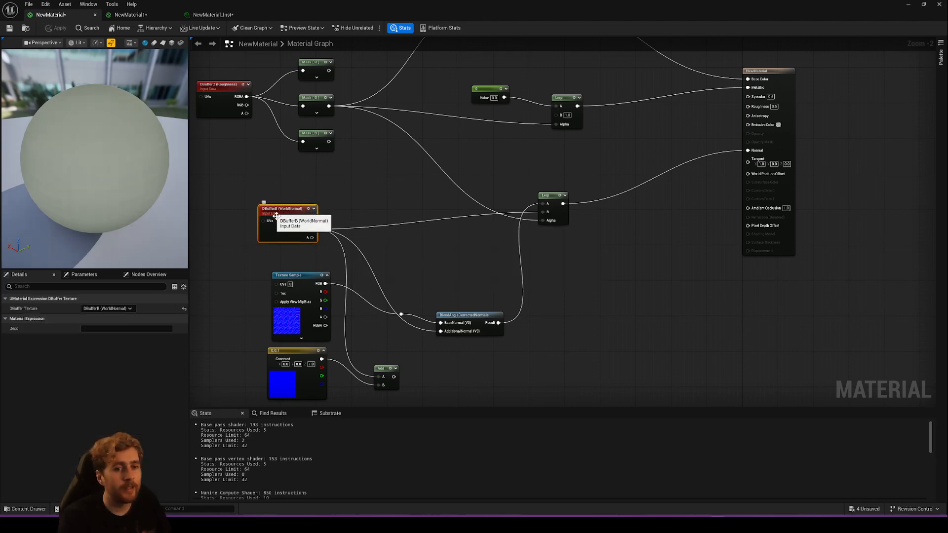
click(282, 274)
drag(321, 12, 500, 270)
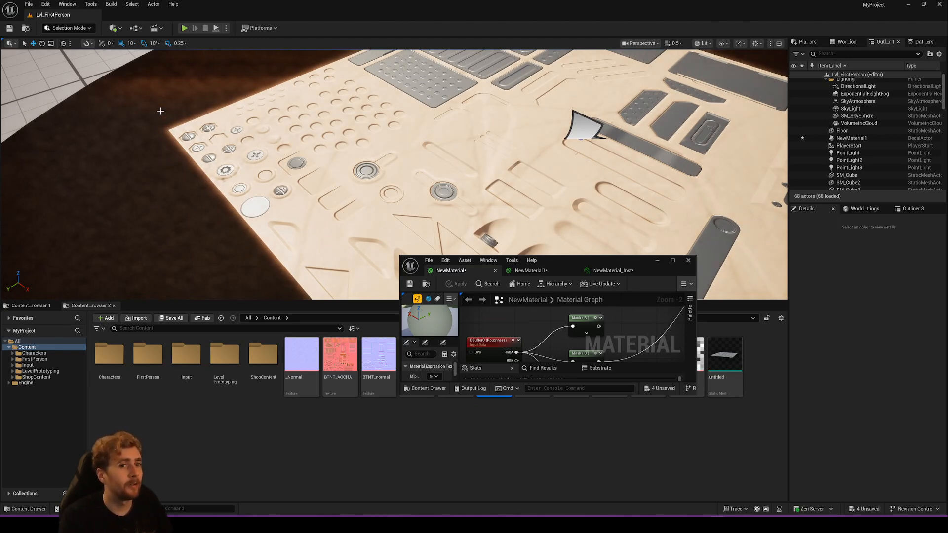
drag(571, 259, 484, 322)
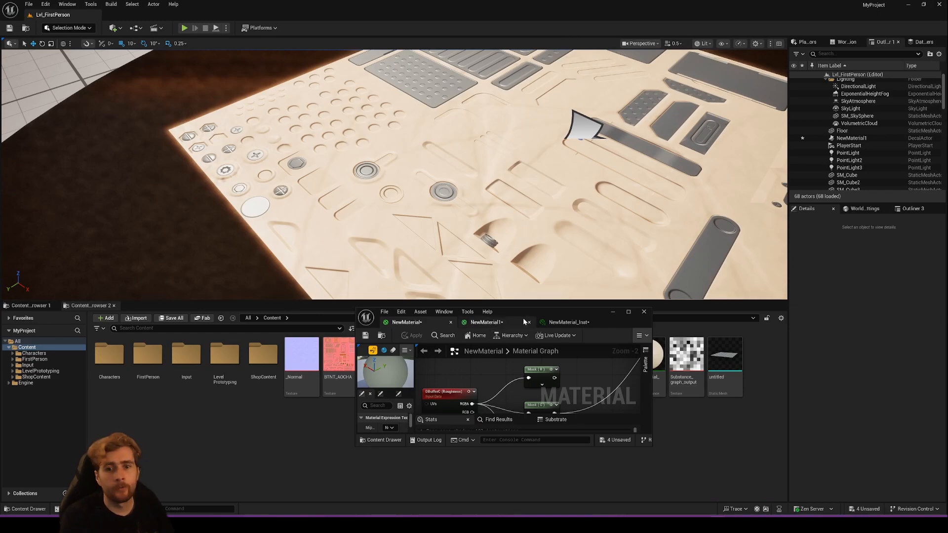
drag(524, 314, 513, 1)
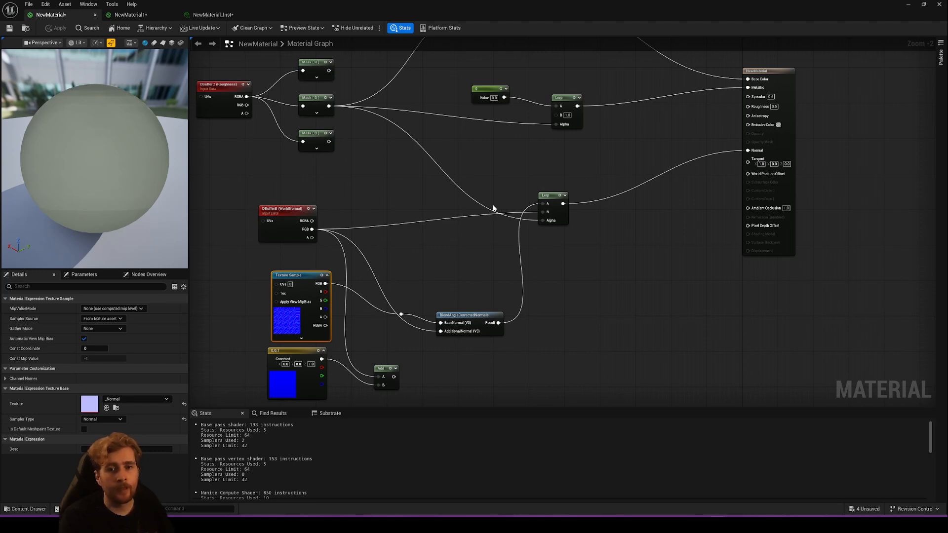
- Connect the Add of DBufferB's world normal and the 0,0,1 constant to the AdditionalNormal input, and apply the material
right_drag(379, 327, 381, 308)
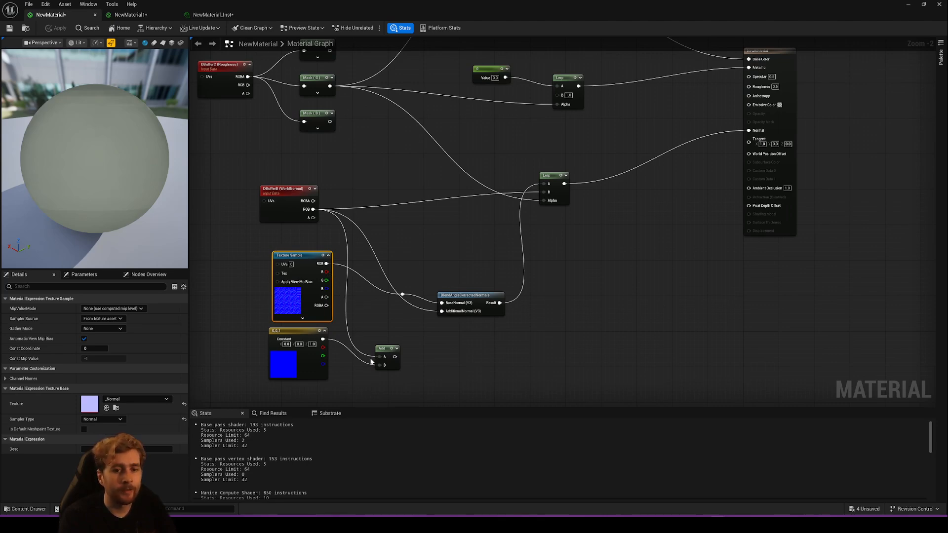
mouse_move(298, 338)
mouse_down()
mouse_move(232, 359)
mouse_move(302, 342)
mouse_up()
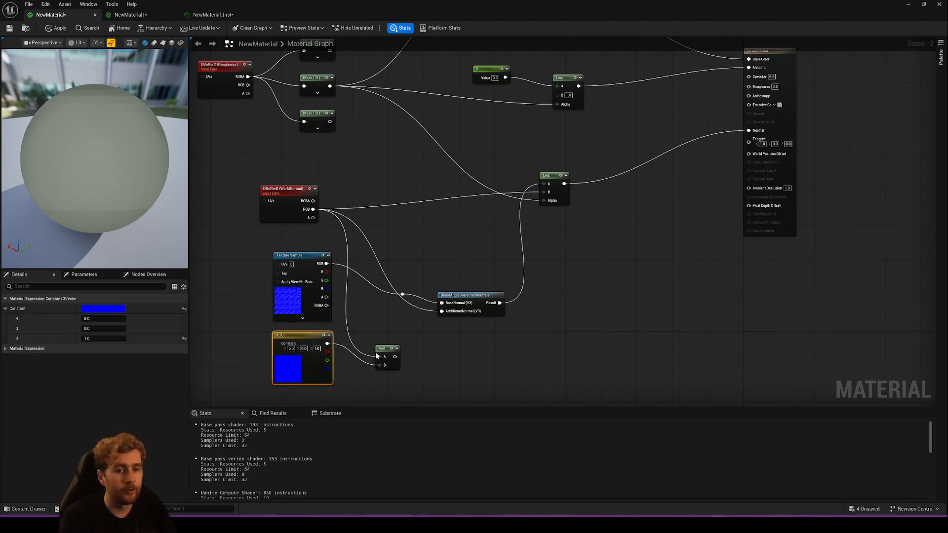
drag(395, 357, 442, 303)
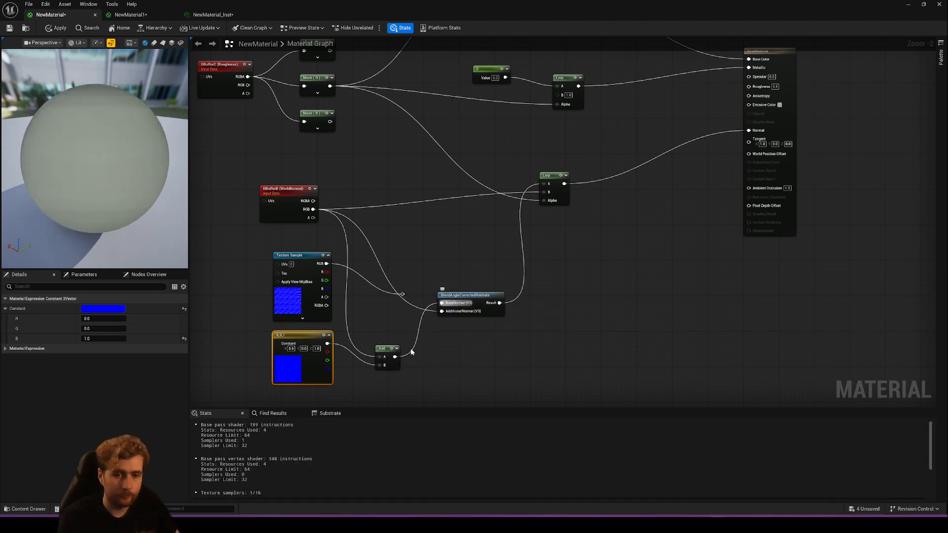
key(ctrl+z)
drag(395, 357, 442, 312)
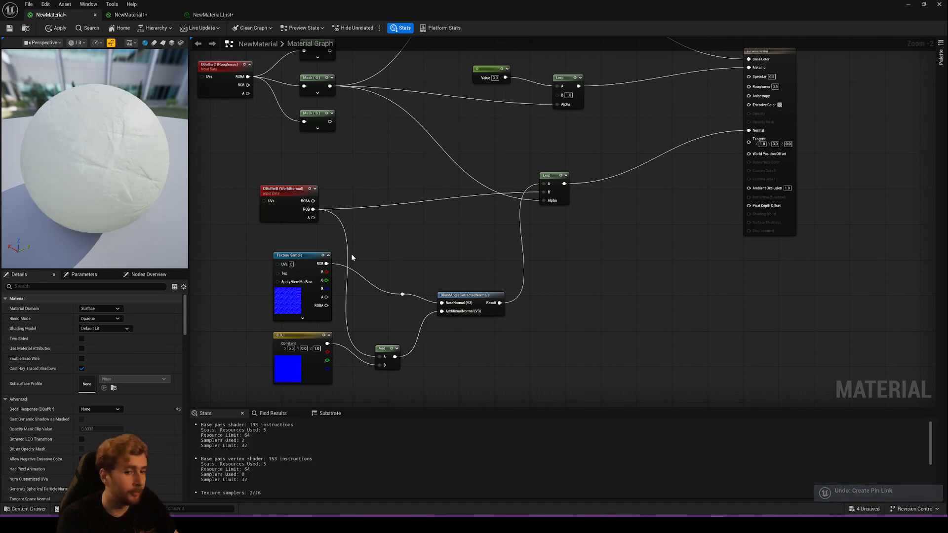
drag(269, 329, 415, 381)
click(433, 361)
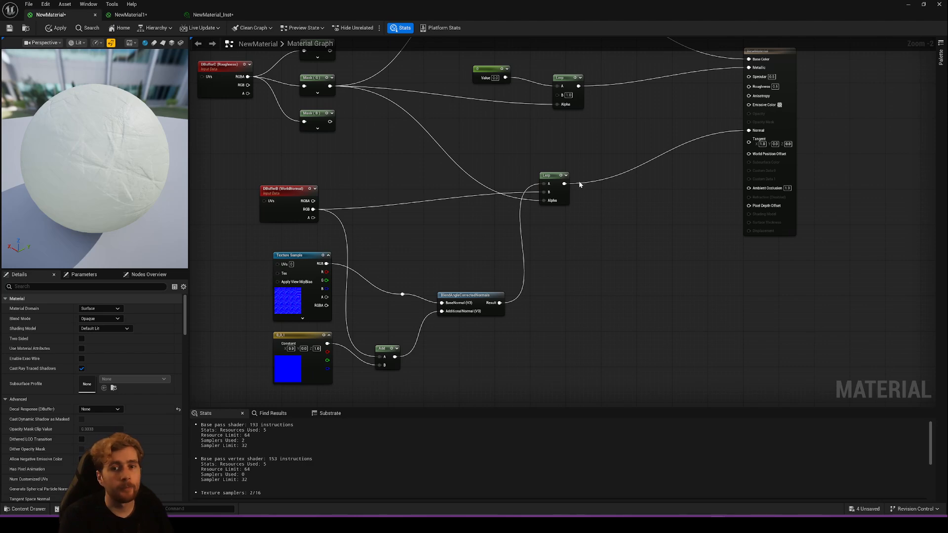
click(59, 28)
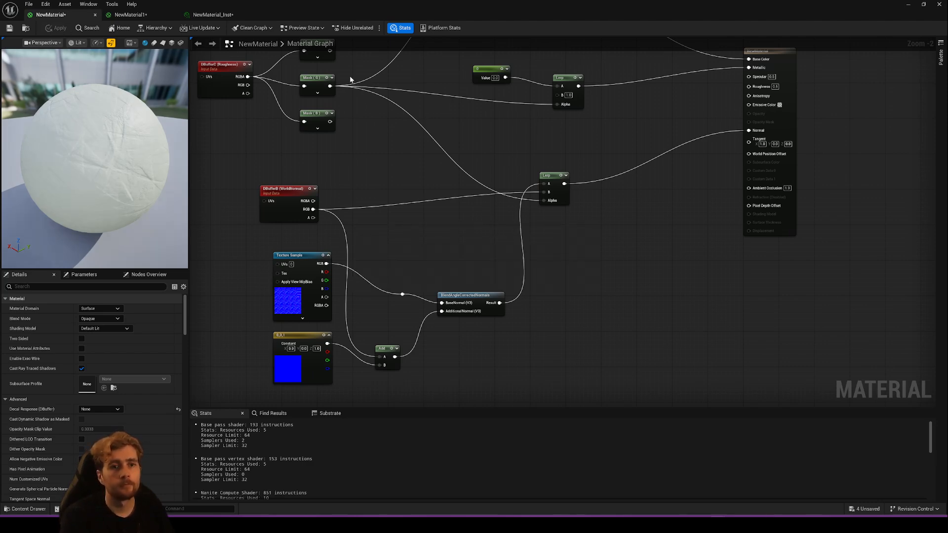
- Wire the BlendAngleCorrectedNormals Result directly into the Normal input, apply, and inspect the surface normals on the decals in the level
drag(500, 302, 748, 131)
click(58, 28)
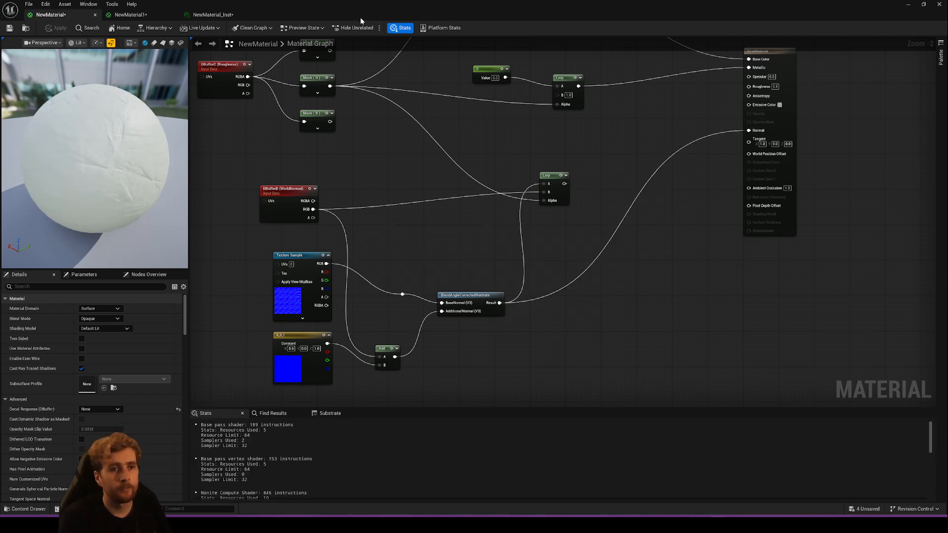
drag(359, 10, 374, 298)
mouse_move(364, 237)
right_down()
mouse_move(368, 195)
mouse_move(376, 256)
mouse_move(370, 249)
right_up()
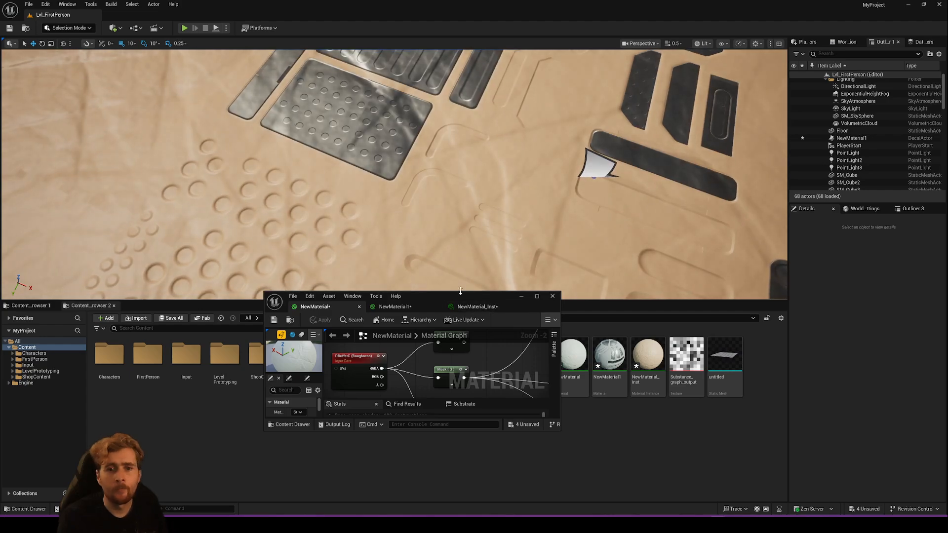
drag(460, 294, 458, 311)
double_click(456, 318)
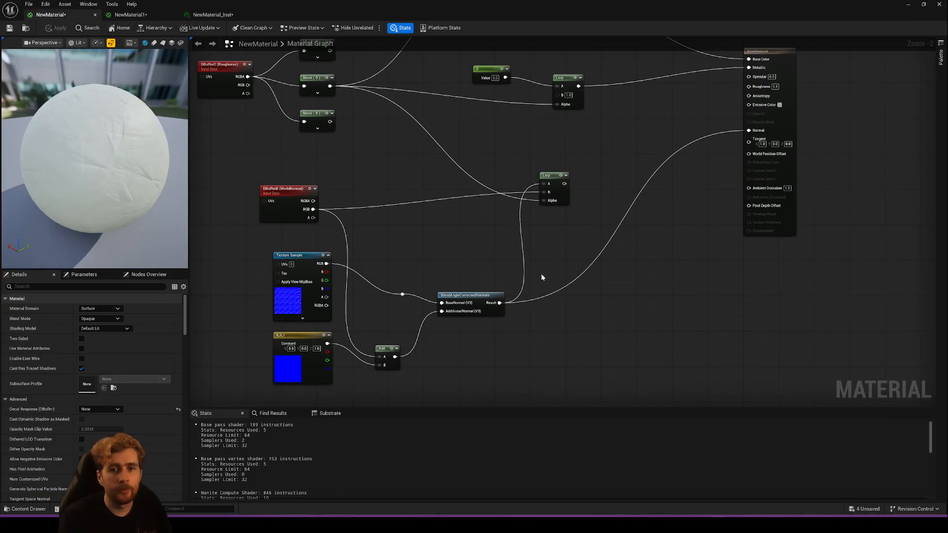
- Reconnect the normal Lerp's output to NewMaterial's Normal input, apply, and inspect the metal panels and raised circles up close in the level
drag(565, 183, 749, 130)
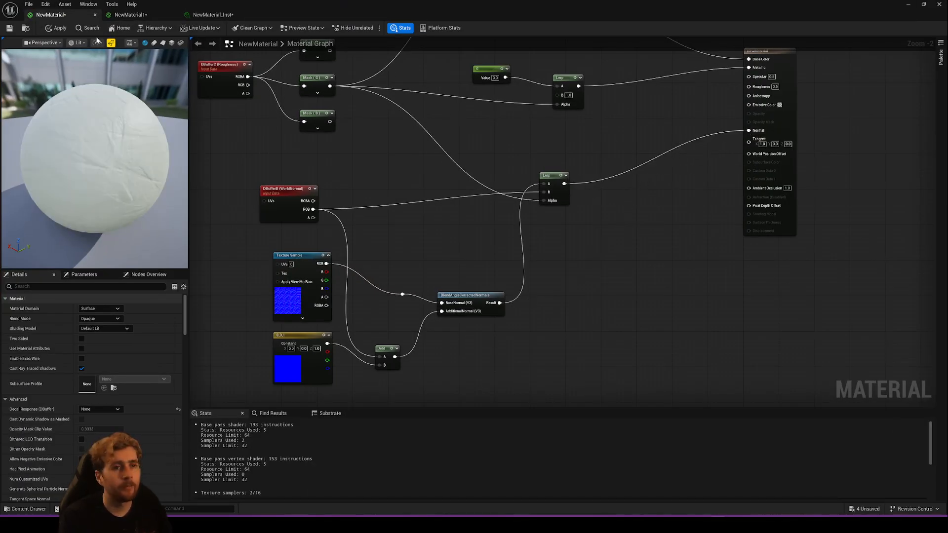
click(60, 28)
drag(289, 10, 433, 424)
right_drag(365, 202, 369, 218)
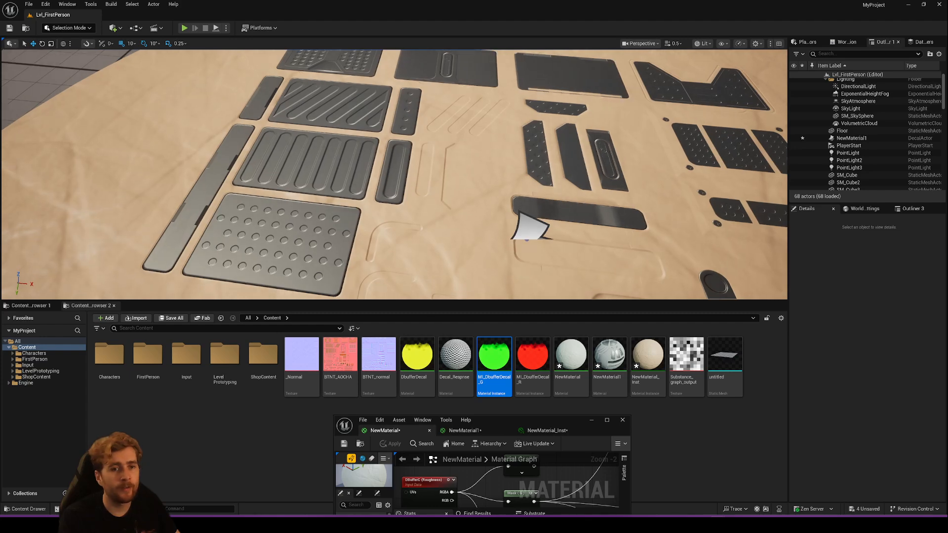
right_drag(311, 154, 371, 193)
right_drag(246, 212, 286, 201)
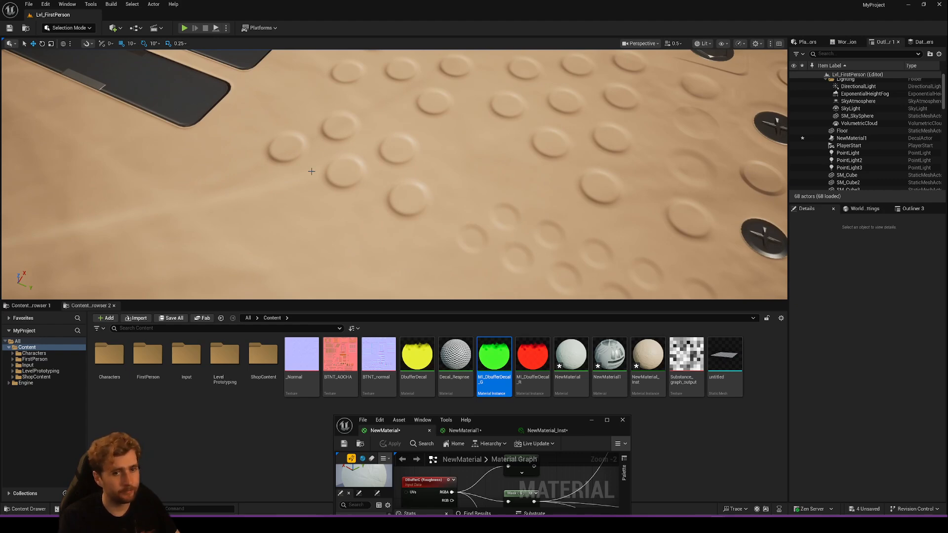
- Inspect the circular decal details in the level and review the mask and normal blending nodes in NewMaterial's graph
right_drag(311, 171, 234, 187)
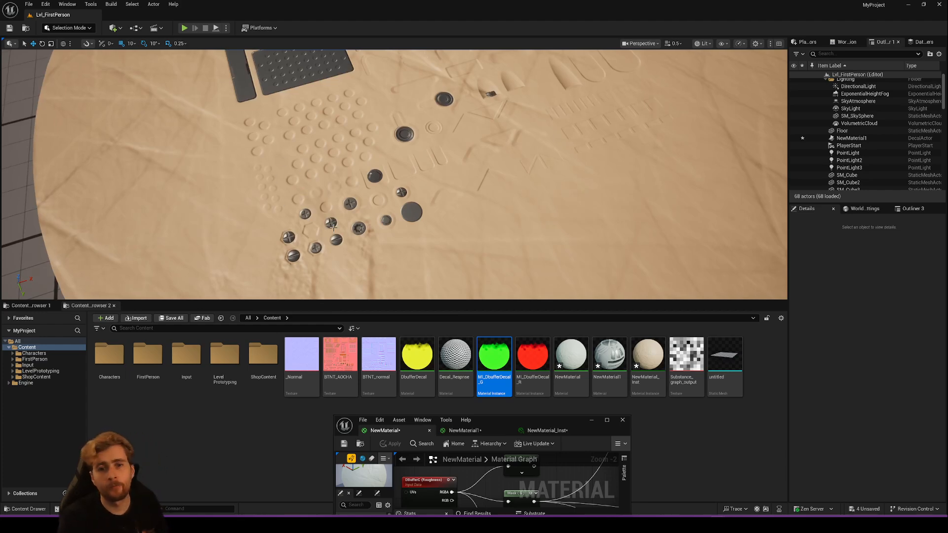
right_drag(392, 214, 391, 185)
drag(509, 422, 523, 434)
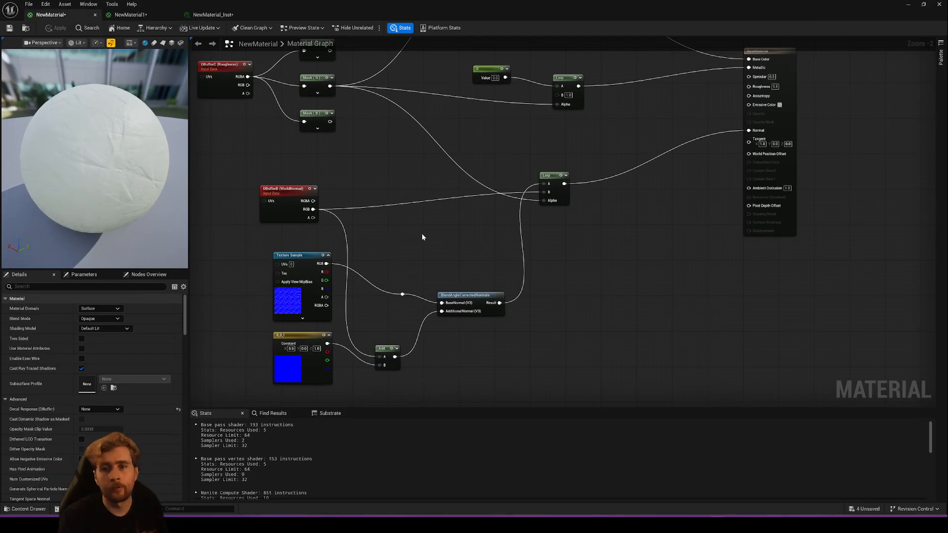
right_drag(498, 187, 456, 225)
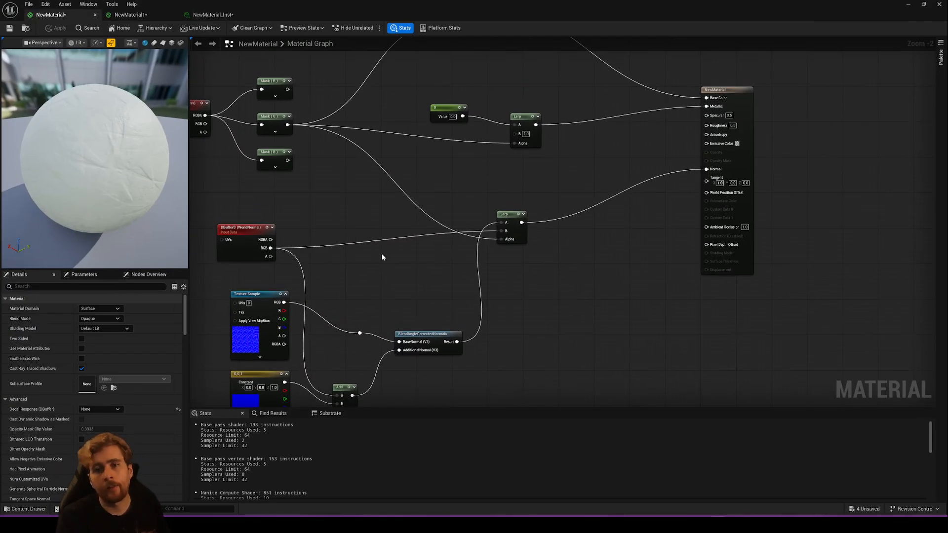
right_drag(365, 237, 457, 245)
scroll(450, 244, down, 1)
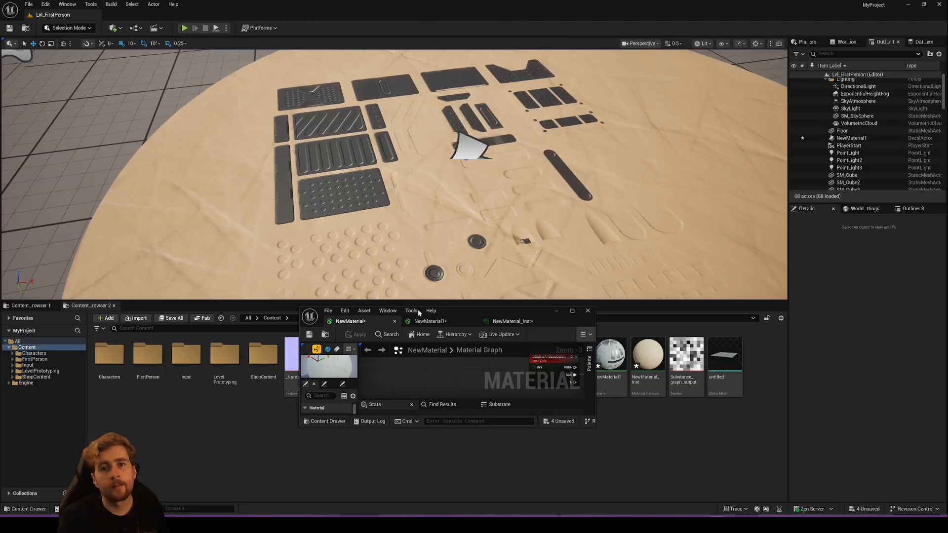
- Place the MI_DbufferDecal_G decal over the mesh beside the metal panels in the level, check its effect, and delete it
drag(494, 312, 449, 378)
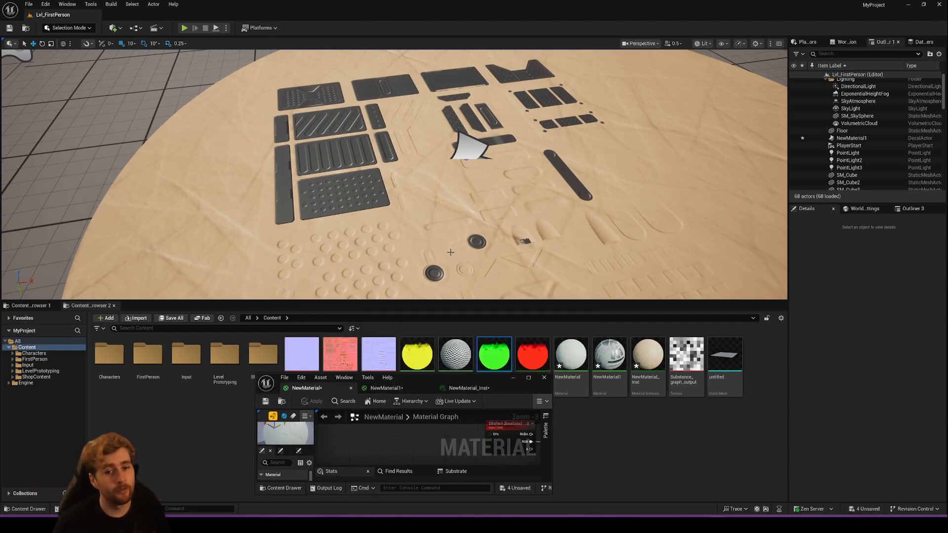
drag(493, 353, 217, 207)
key(Delete)
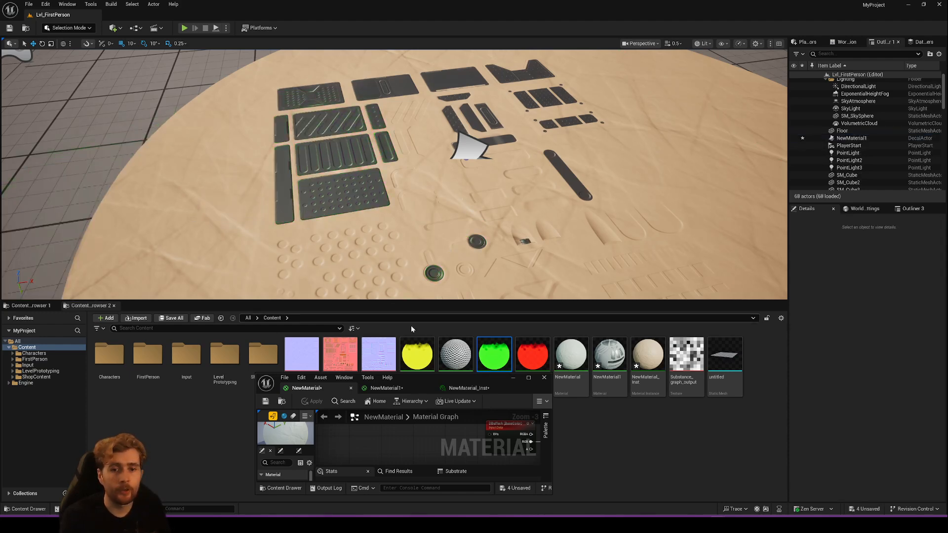
- Review NewMaterial's output inputs and open the DbufferDecal material from the Content folder for editing
mouse_move(434, 380)
mouse_down()
mouse_move(449, 408)
mouse_move(449, 384)
mouse_up()
double_click(449, 384)
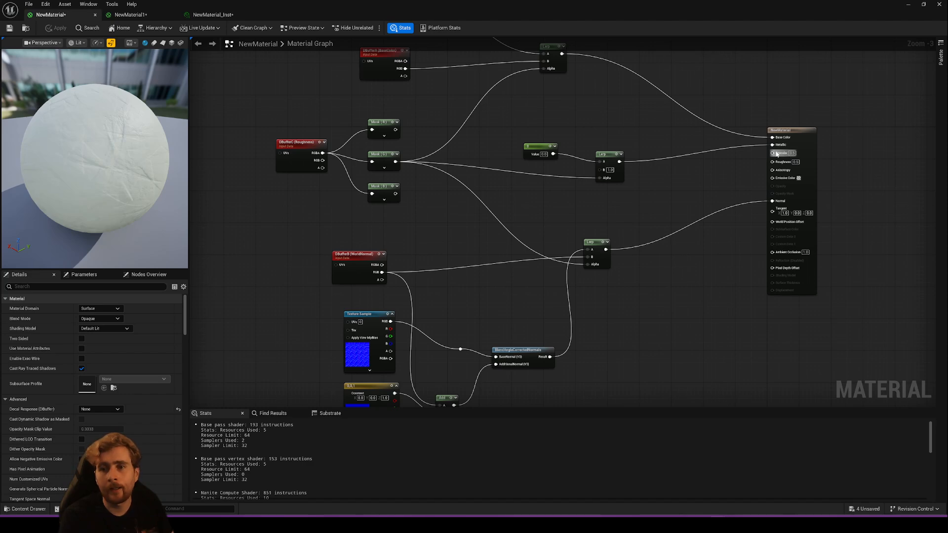
drag(333, 3, 527, 95)
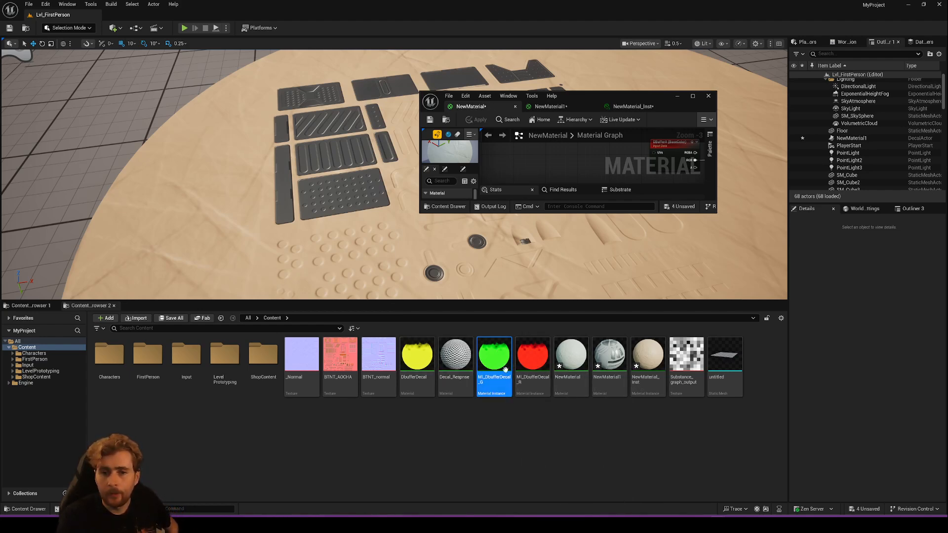
click(421, 365)
drag(604, 101, 445, 1)
drag(315, 14, 658, 255)
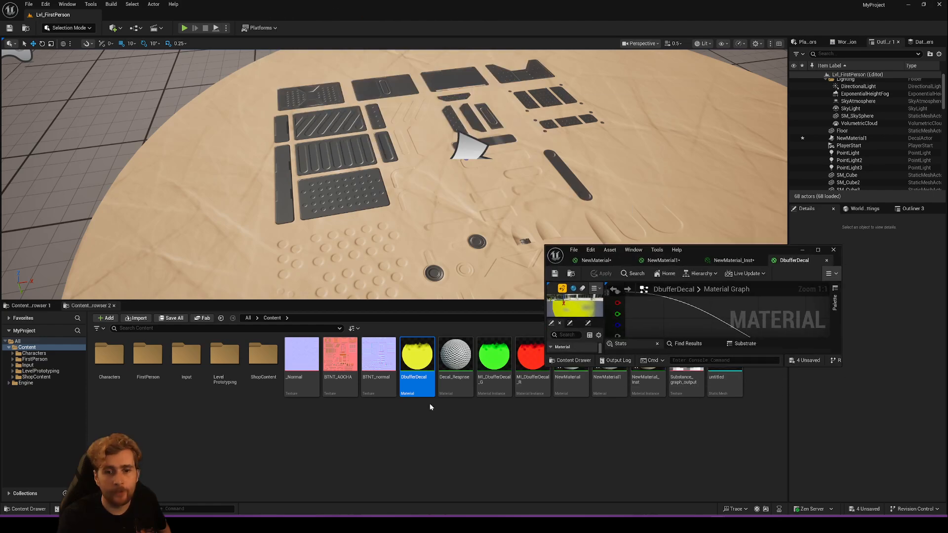
- Place the yellow DbufferDecal over the metal panels in the level and delete it
drag(425, 392, 354, 176)
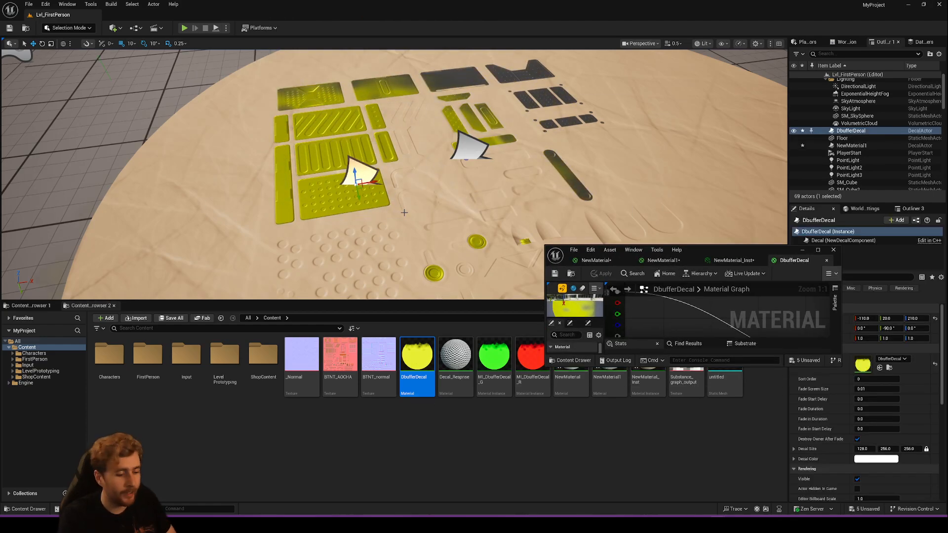
key(Delete)
- Connect the Saturate output to DbufferDecal's Specular input and apply the material
drag(709, 250, 619, 275)
double_click(618, 275)
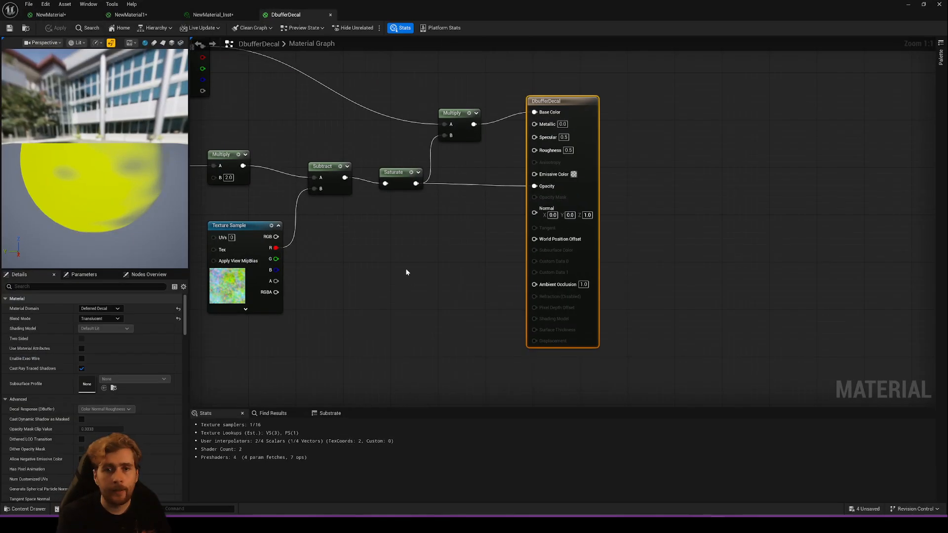
right_drag(402, 270, 559, 285)
scroll(535, 248, down, 2)
right_drag(535, 248, 742, 284)
scroll(671, 270, up, 2)
scroll(479, 228, down, 1)
right_drag(479, 228, 470, 243)
drag(205, 79, 780, 324)
click(730, 297)
drag(739, 249, 842, 207)
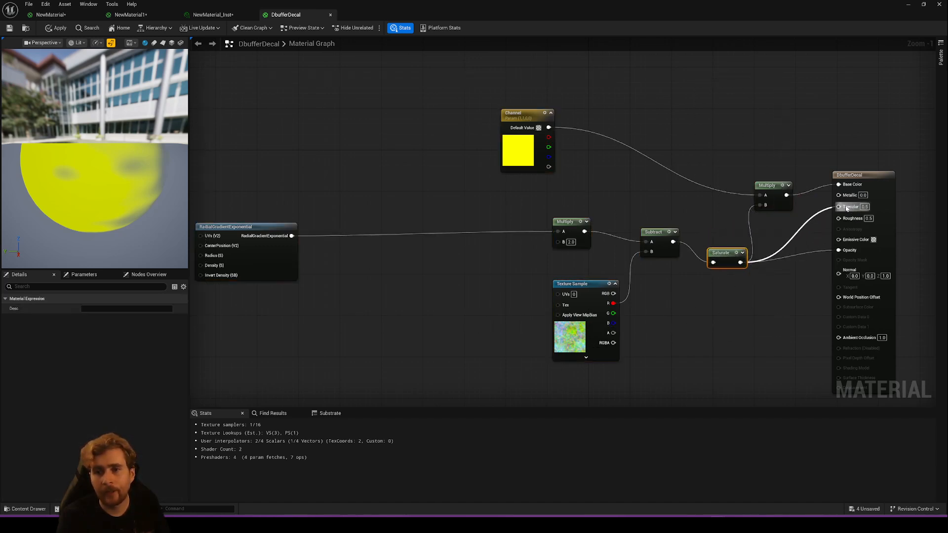
click(52, 29)
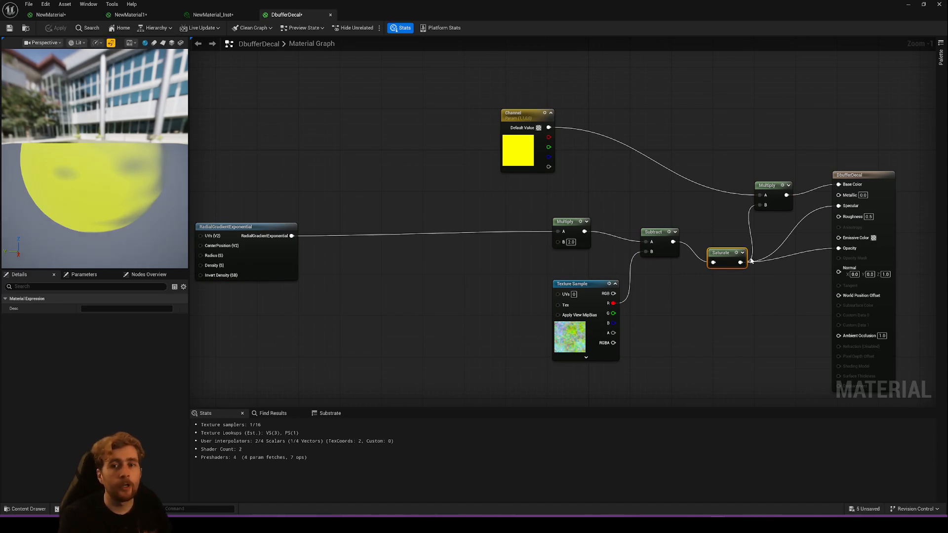
- Check the open materials against the level and disconnect the texture's B channel from NewMaterial1's Specular input
drag(410, 15, 461, 359)
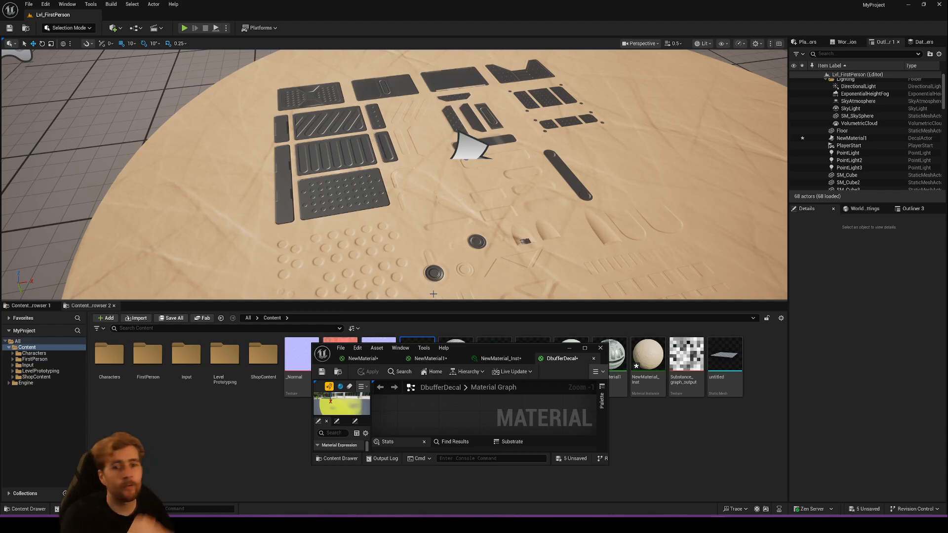
drag(501, 349, 464, 2)
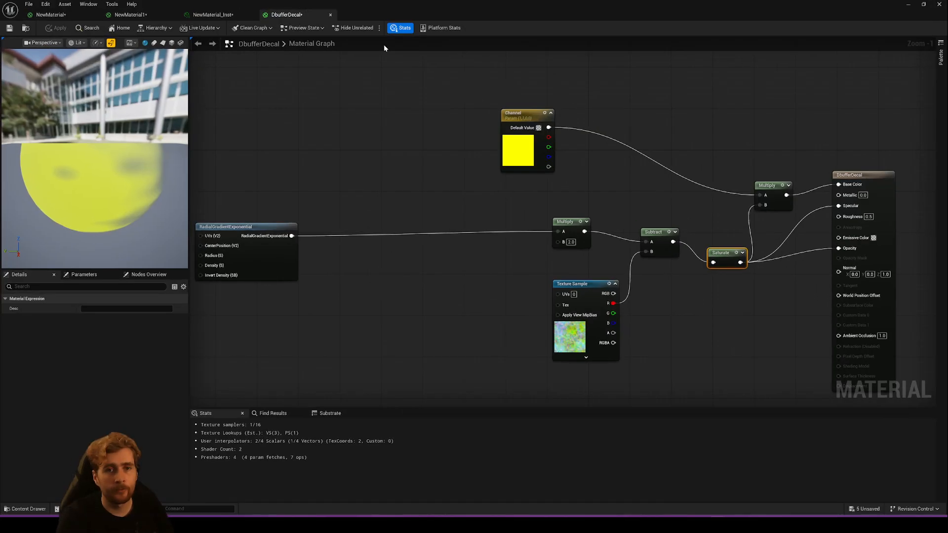
click(210, 15)
click(139, 16)
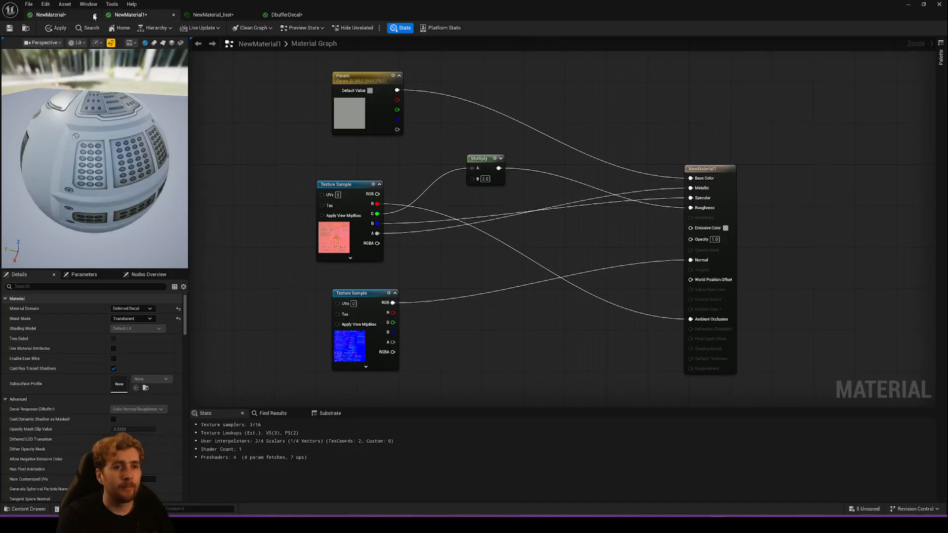
click(209, 15)
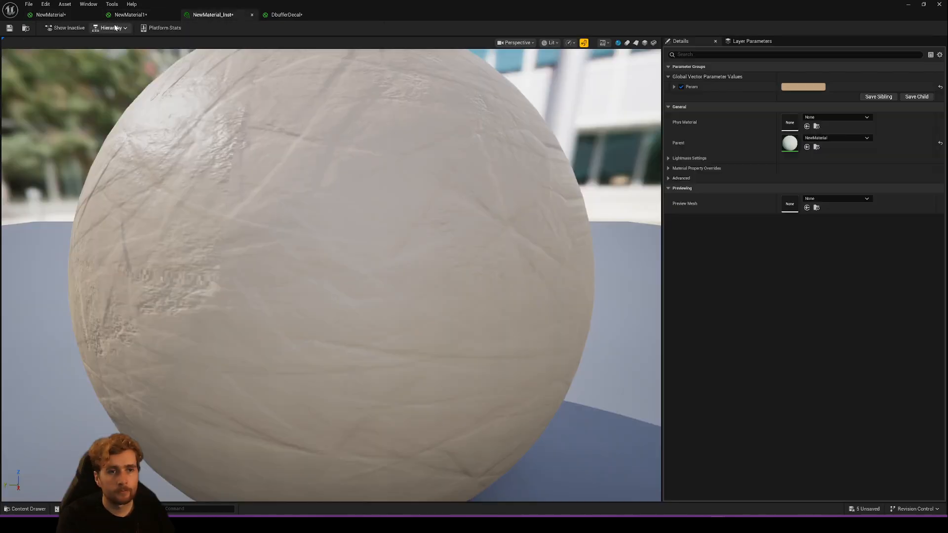
click(285, 14)
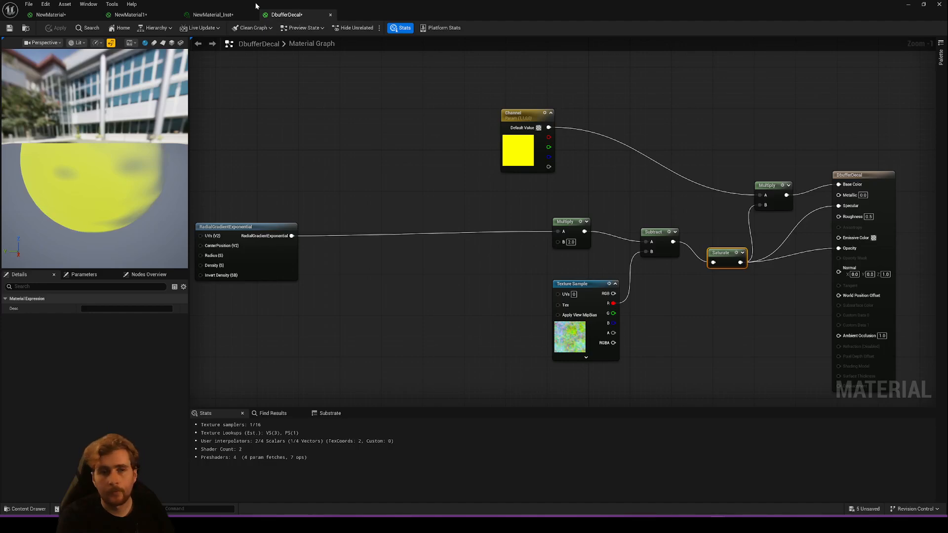
click(212, 15)
click(133, 16)
click(79, 15)
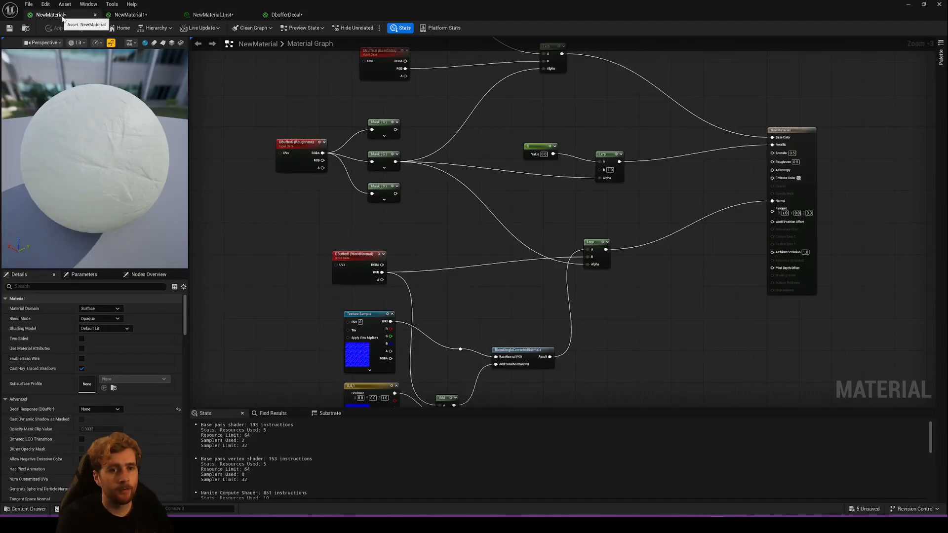
click(124, 16)
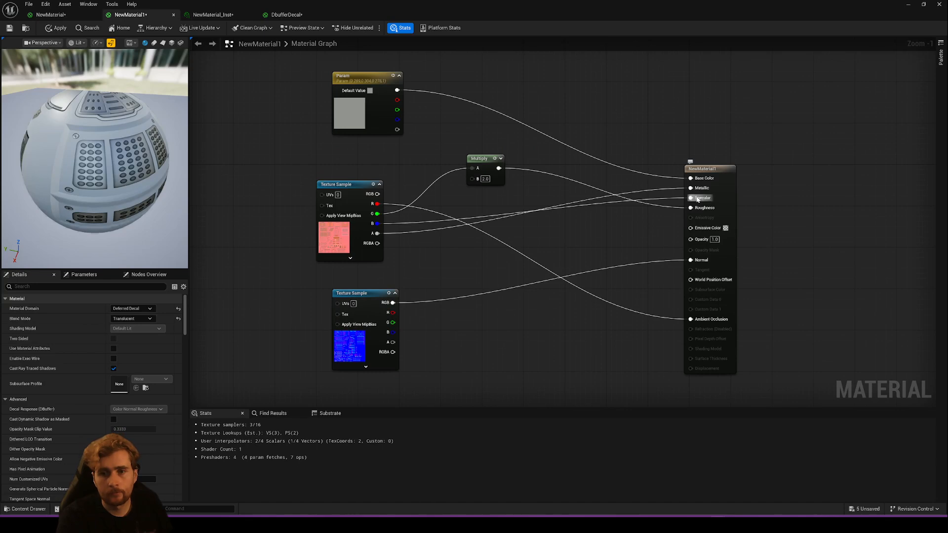
ctrl+drag(696, 199, 641, 230)
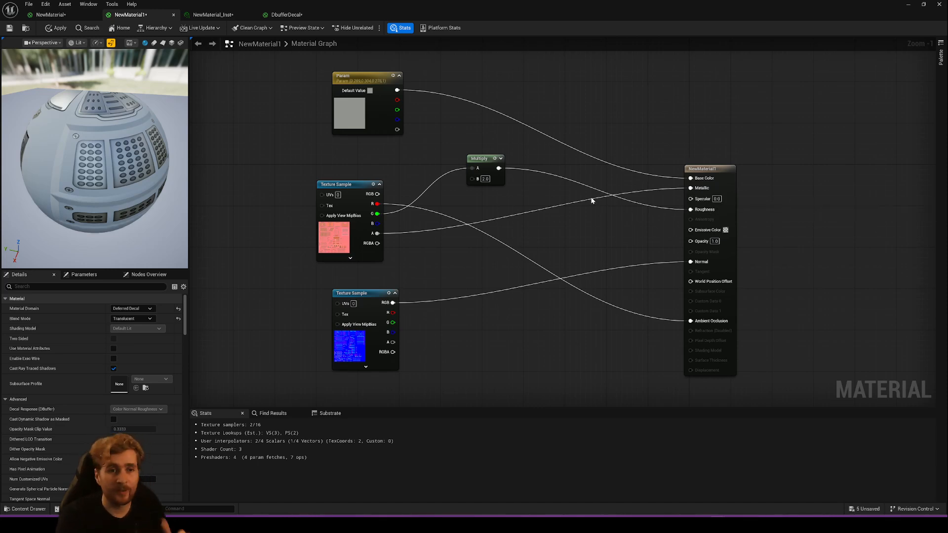
- Add three Lerp nodes to NewMaterial's graph, one after each of the existing normal, metallic and base colour Lerps
click(212, 14)
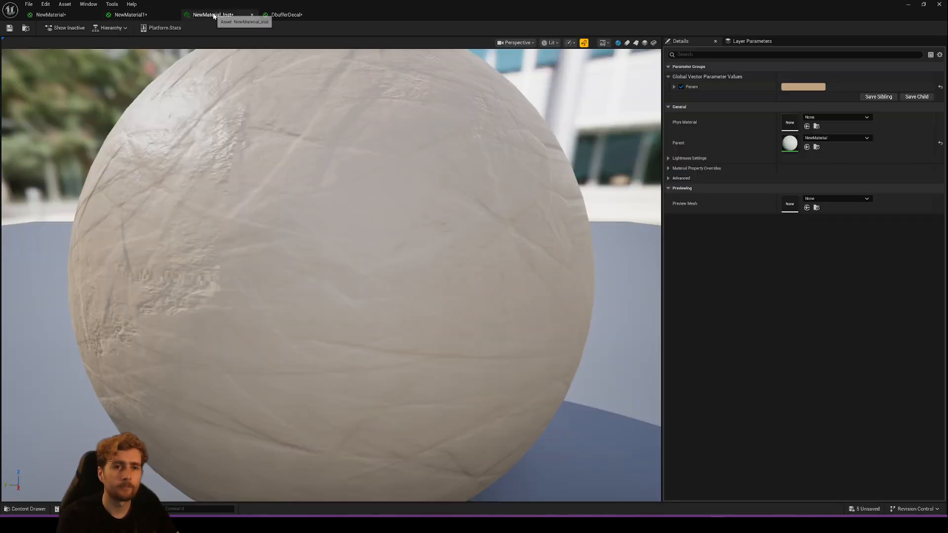
click(69, 15)
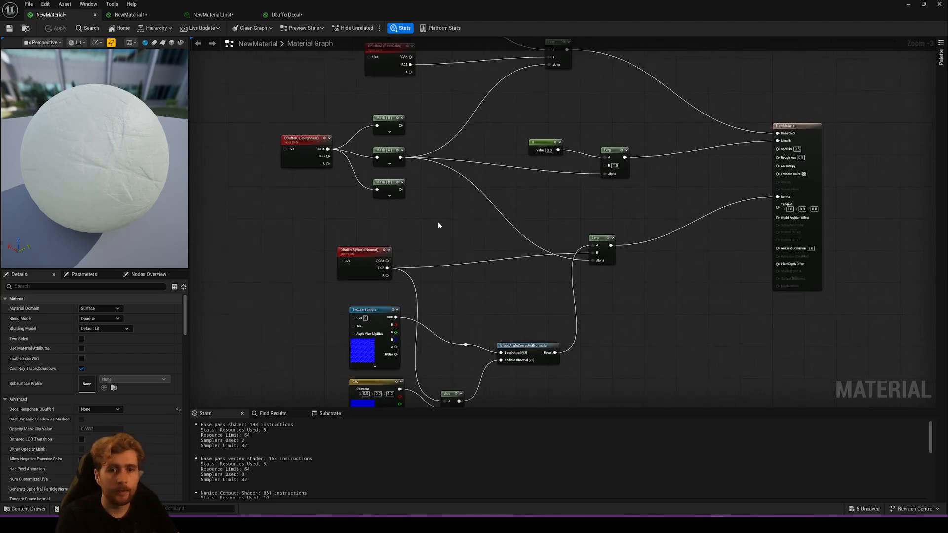
drag(401, 190, 606, 211)
click(649, 201)
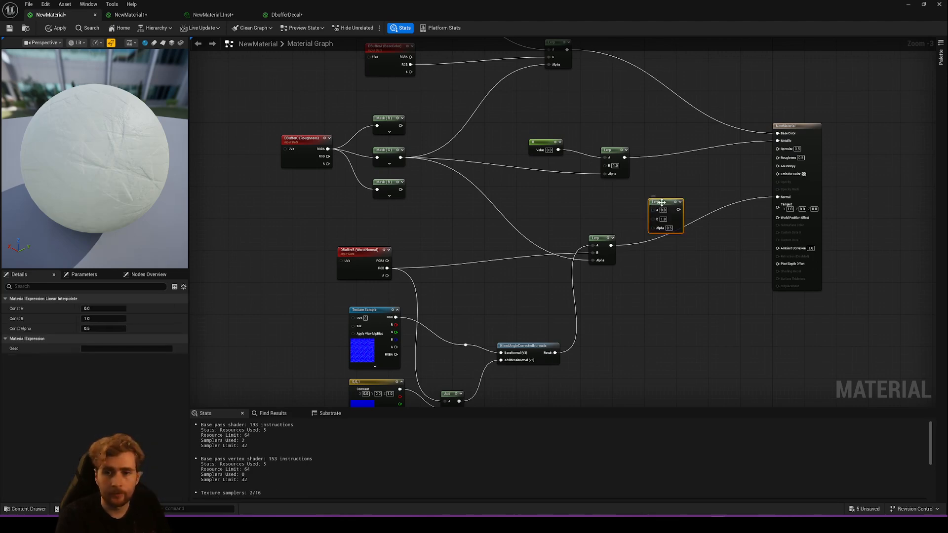
click(666, 149)
right_drag(664, 117, 644, 200)
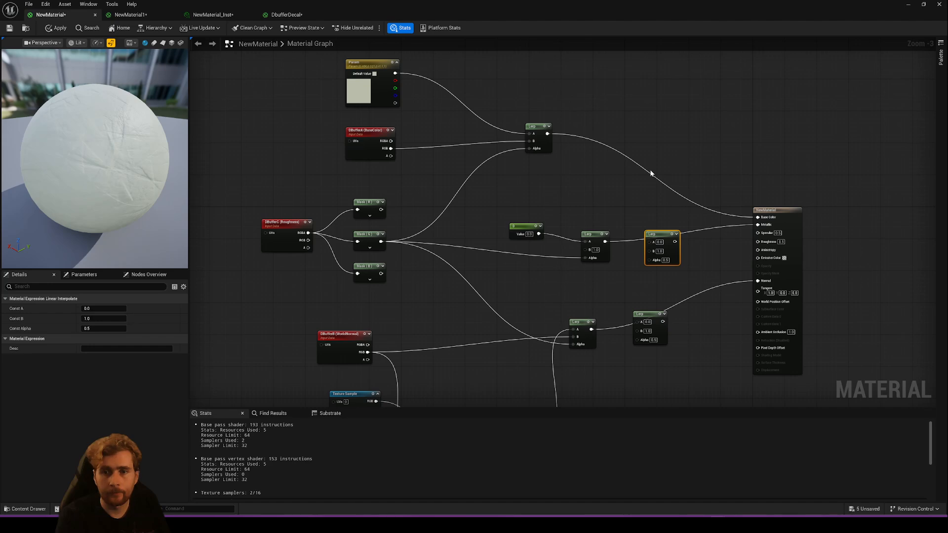
click(650, 170)
- Wire the new base colour Lerp with the existing colour Lerp into A, DBufferA RGB into B and Mask (B) into Alpha
drag(546, 134, 610, 184)
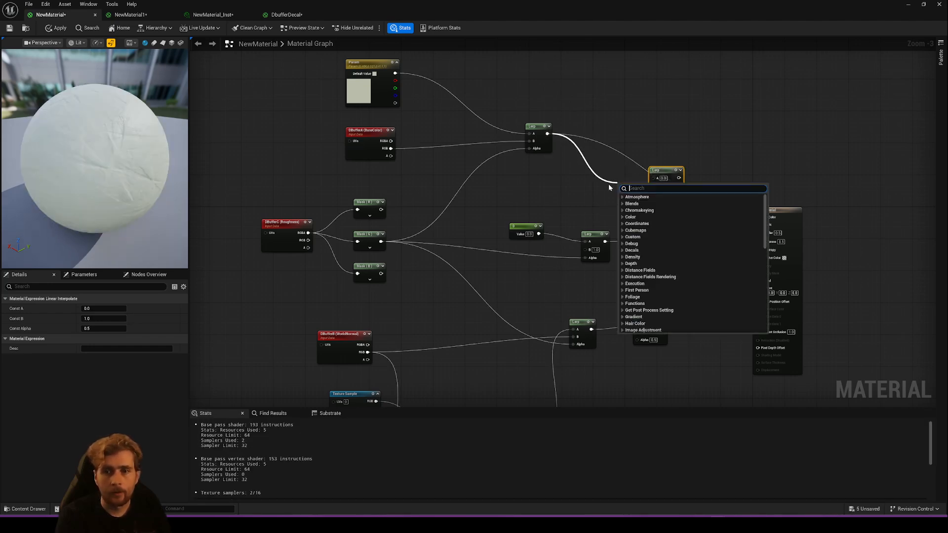
click(569, 150)
drag(546, 133, 654, 178)
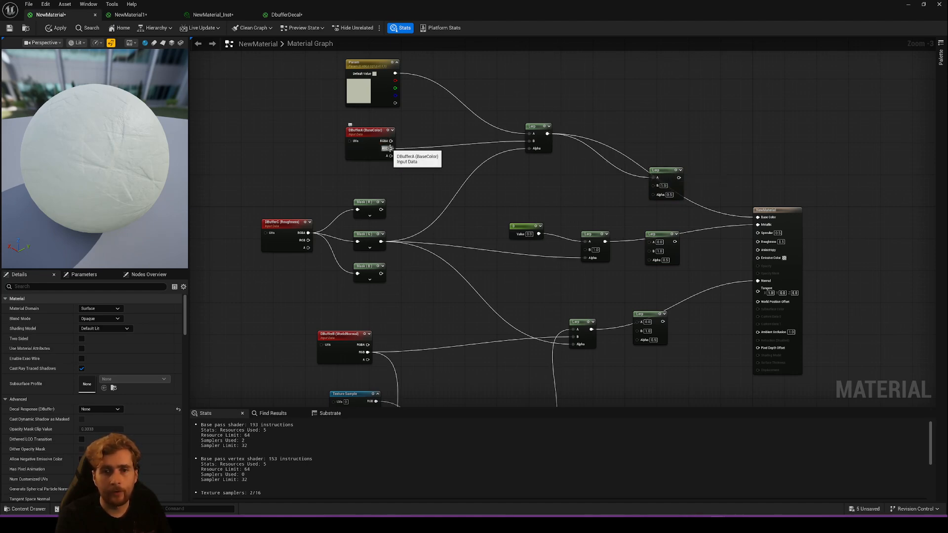
drag(391, 148, 663, 189)
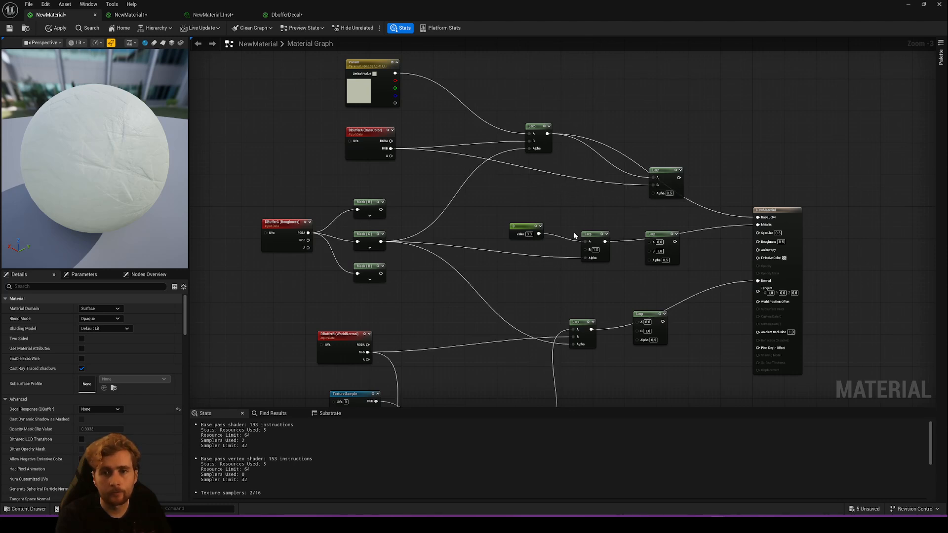
drag(384, 276, 653, 193)
- Wire the existing metallic Lerp, Mask (G) and Mask (B) into the new metallic Lerp's A, B and Alpha, and its output into Metallic
drag(604, 242, 660, 242)
drag(394, 274, 650, 259)
drag(593, 234, 585, 214)
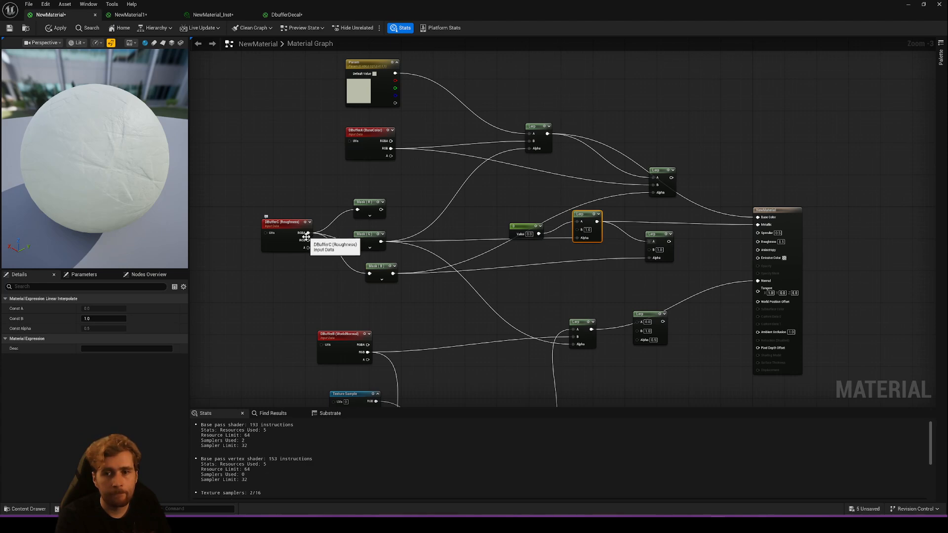
drag(381, 241, 757, 225)
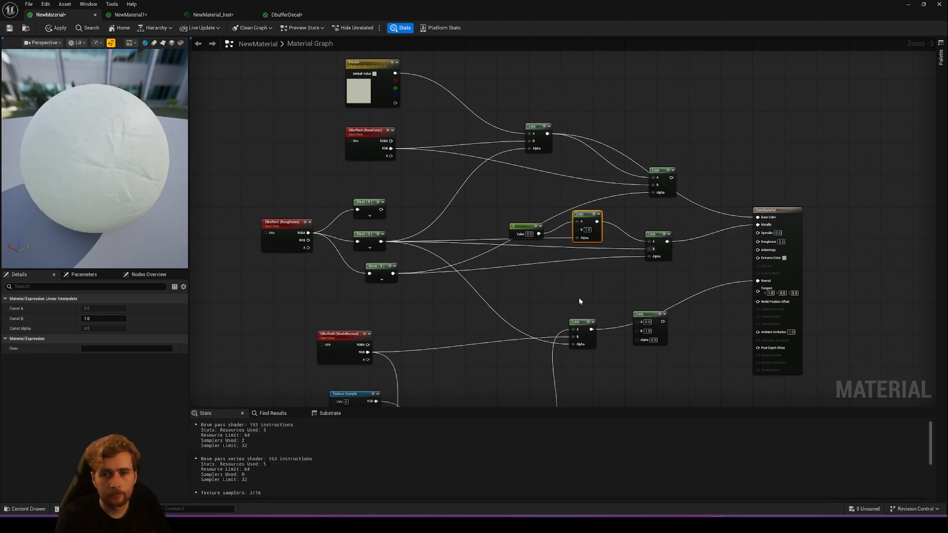
- Wire the existing normal Lerp, DBufferB RGB and Mask (B) into the new normal Lerp, output it to Normal, and apply NewMaterial
right_drag(595, 335, 573, 235)
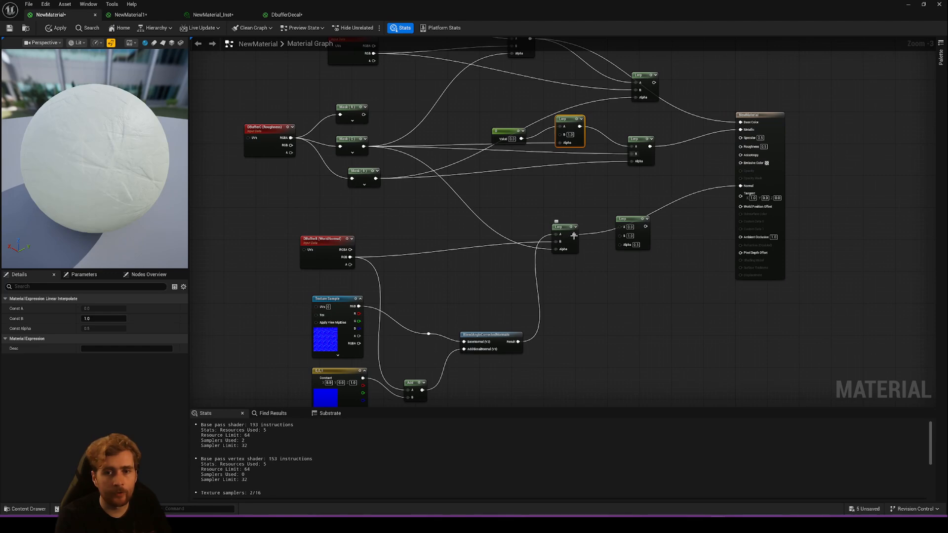
drag(646, 227, 740, 185)
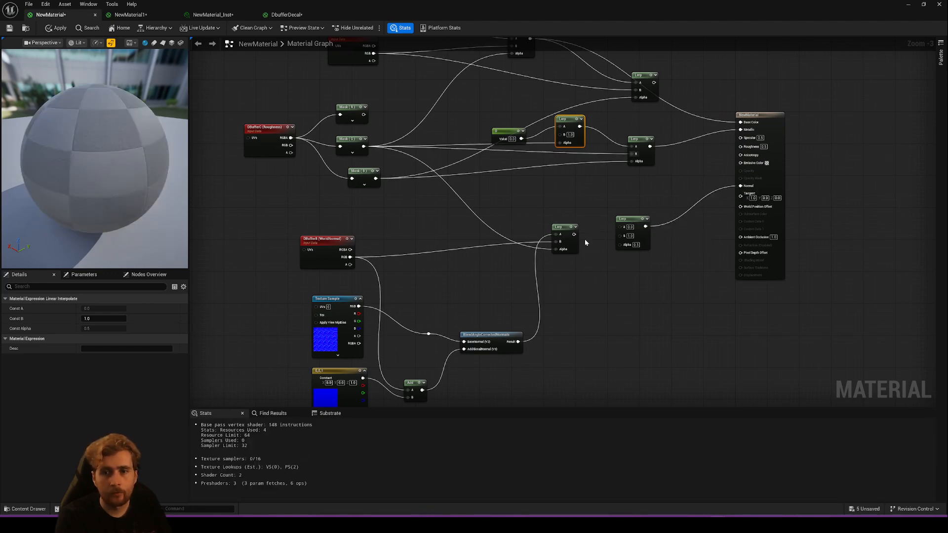
drag(573, 234, 619, 227)
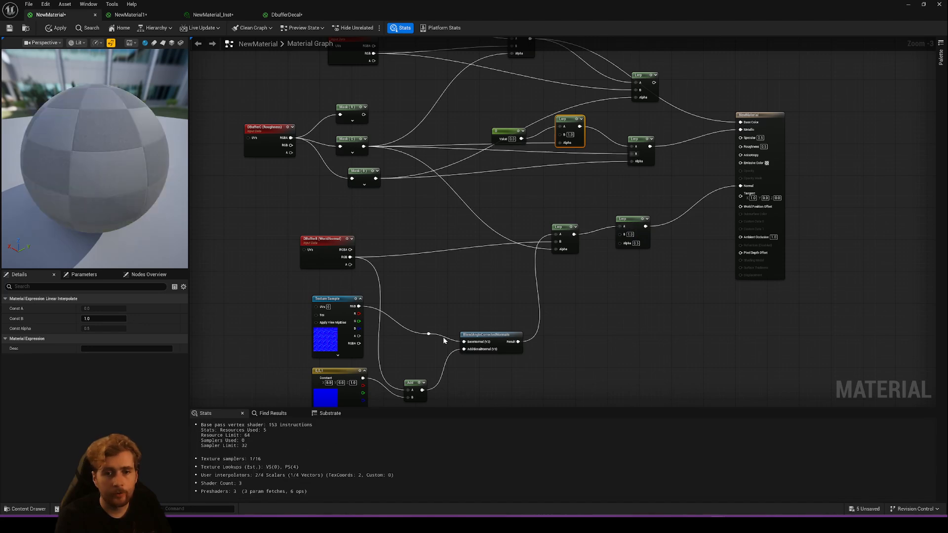
drag(350, 256, 619, 233)
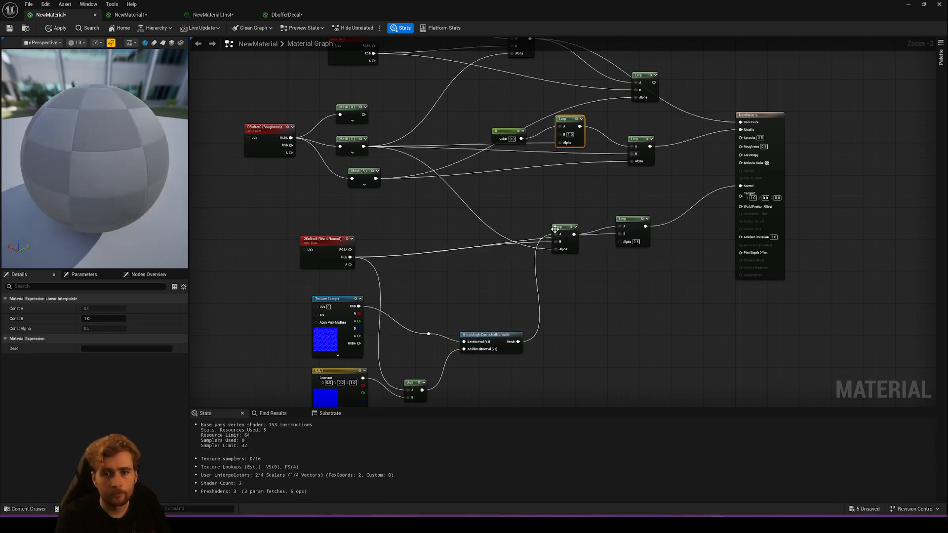
drag(556, 228, 528, 206)
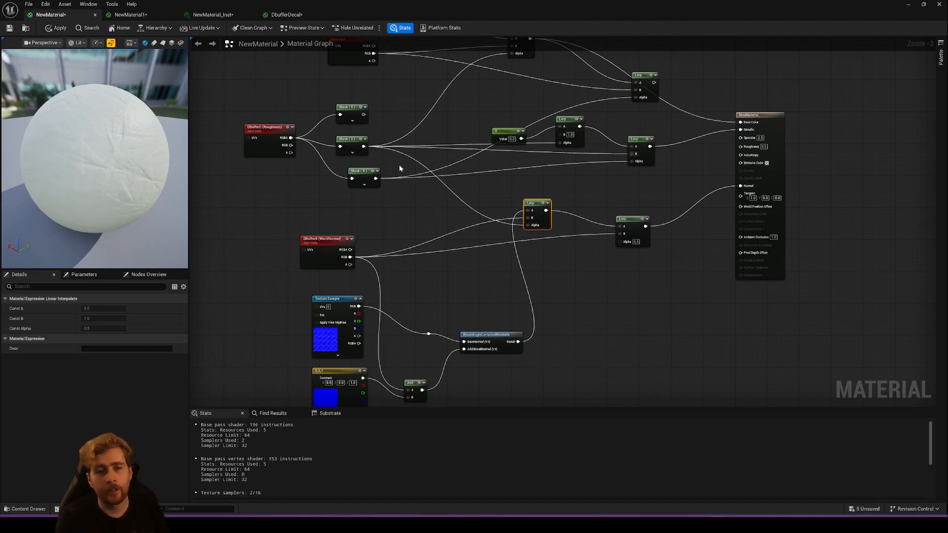
drag(375, 179, 619, 241)
click(64, 29)
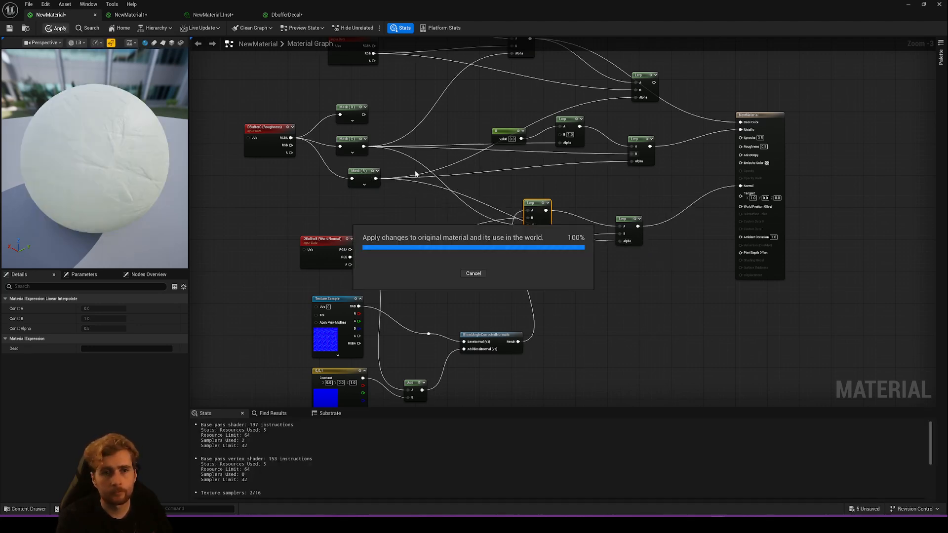
- Place the DbufferDecal material in the level as a decal at X -180, Y 60, Z 210, and open its graph
drag(385, 17, 406, 323)
drag(476, 318, 311, 415)
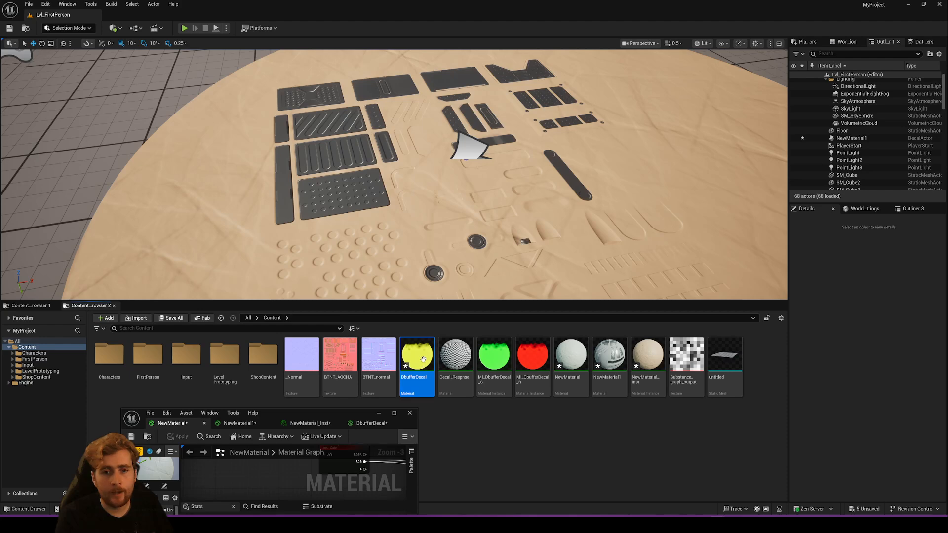
drag(417, 356, 267, 228)
drag(342, 411, 293, 205)
double_click(408, 356)
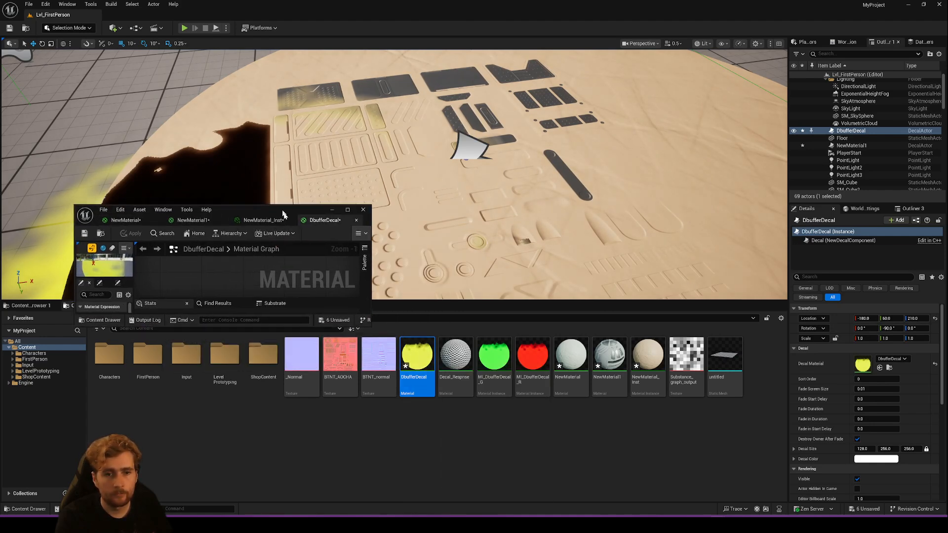
double_click(283, 208)
- Compare DbufferDecal's Specular and Opacity wiring with the graphs of NewMaterial1 and NewMaterial
right_drag(602, 264, 693, 287)
drag(232, 105, 650, 323)
drag(232, 112, 713, 320)
drag(702, 175, 594, 143)
click(352, 166)
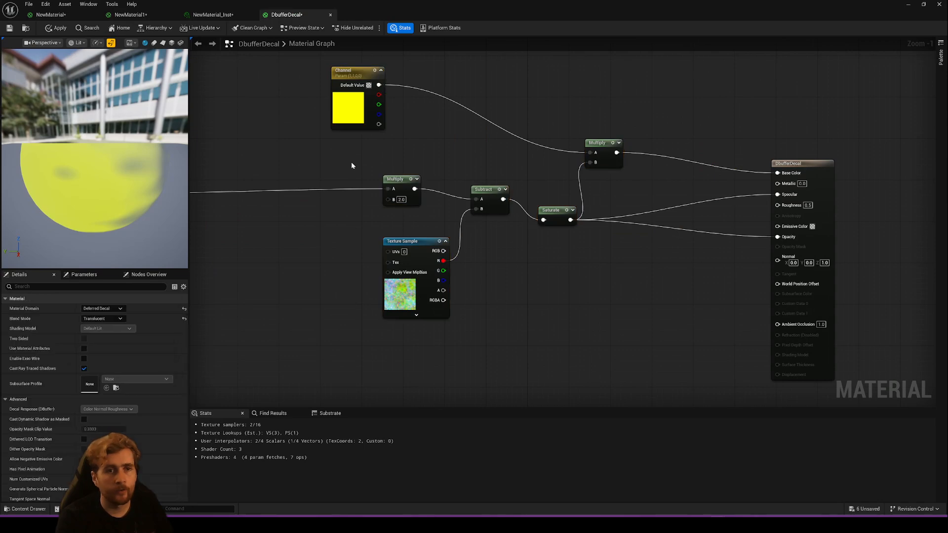
click(213, 14)
click(129, 14)
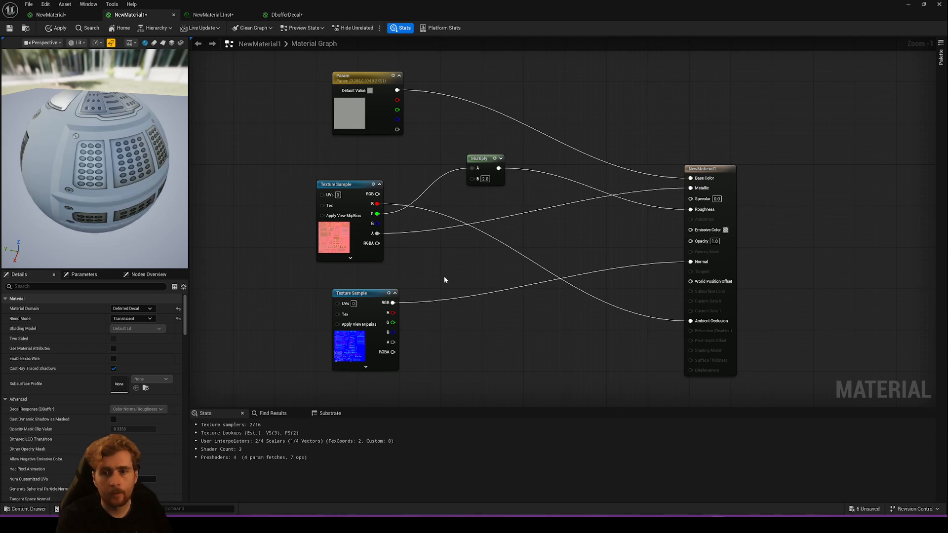
click(68, 18)
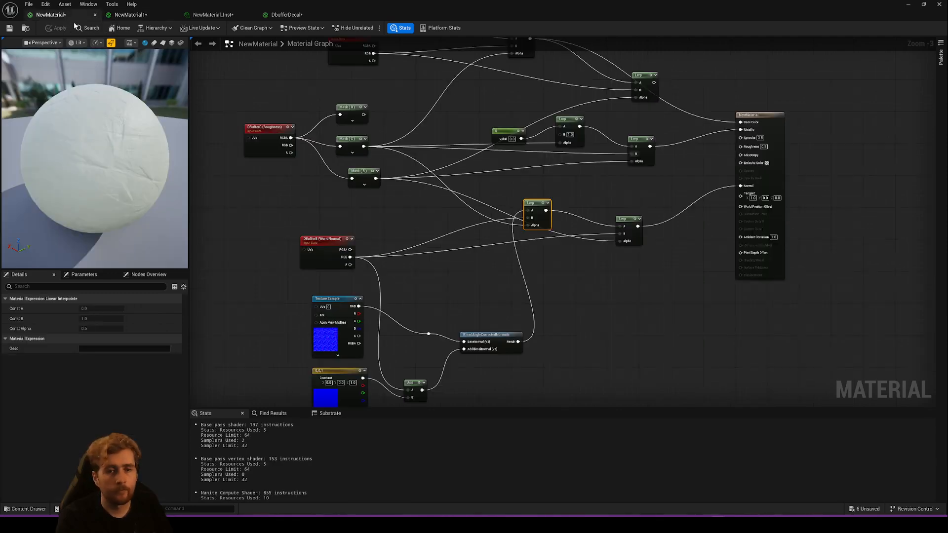
right_drag(503, 301, 459, 288)
click(276, 14)
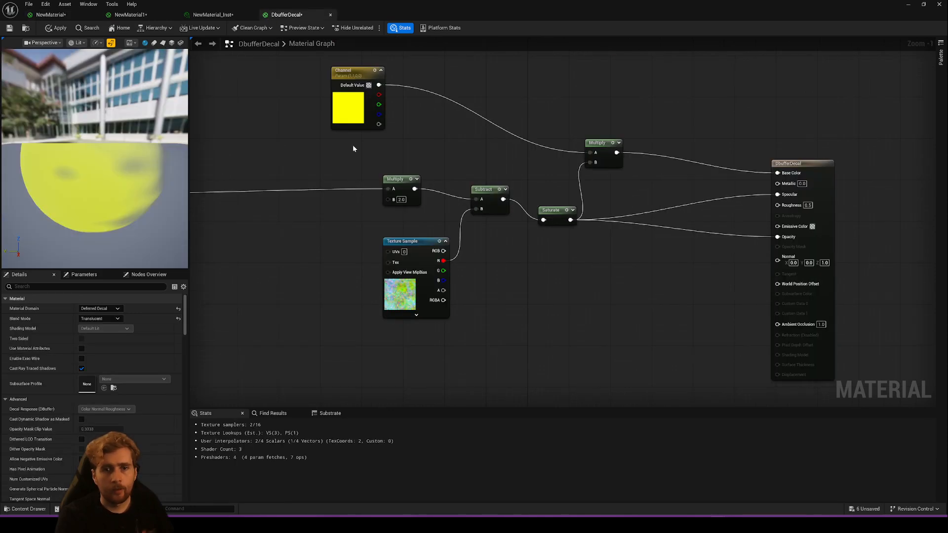
right_drag(524, 285, 481, 258)
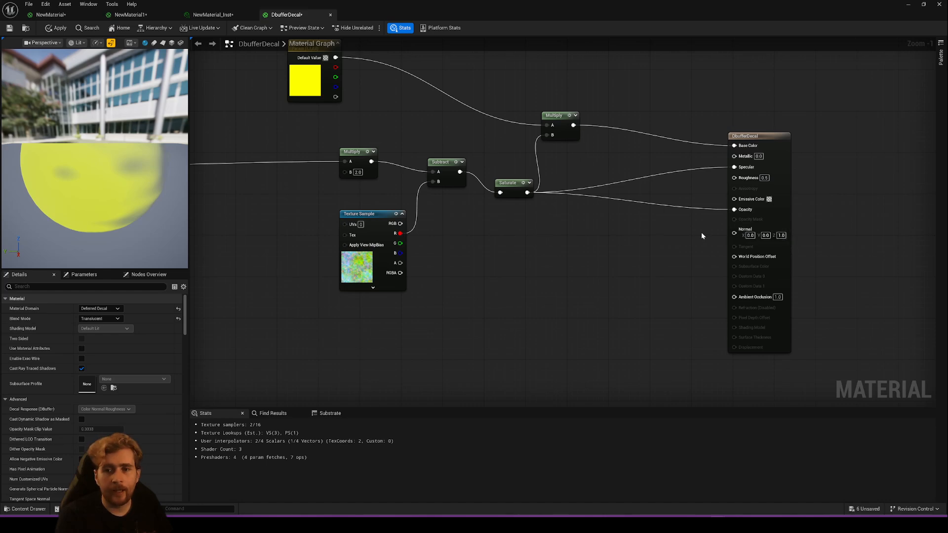
- Add the BTNT_AOCHA and BTNT_normal textures to DbufferDecal's graph as texture samples
right_drag(460, 264, 652, 250)
drag(379, 7, 350, 0)
scroll(411, 203, down, 6)
right_drag(566, 161, 588, 275)
scroll(456, 182, up, 2)
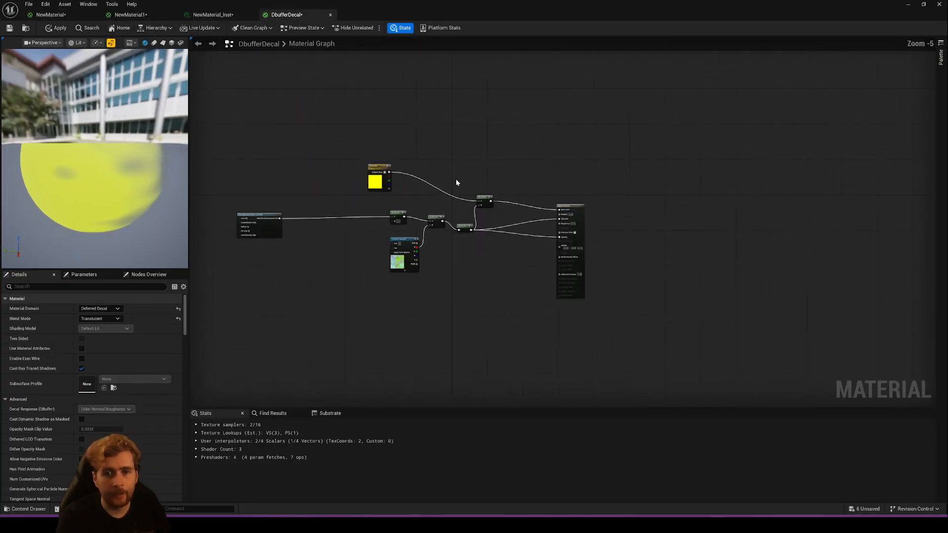
drag(372, 10, 409, 94)
drag(349, 361, 398, 147)
drag(379, 358, 455, 137)
drag(471, 90, 430, 0)
- Wire the BTNT_AOCHA sample's RGB into Base Color and A into Opacity, and the BTNT_normal sample's RGB into Normal
drag(270, 70, 563, 210)
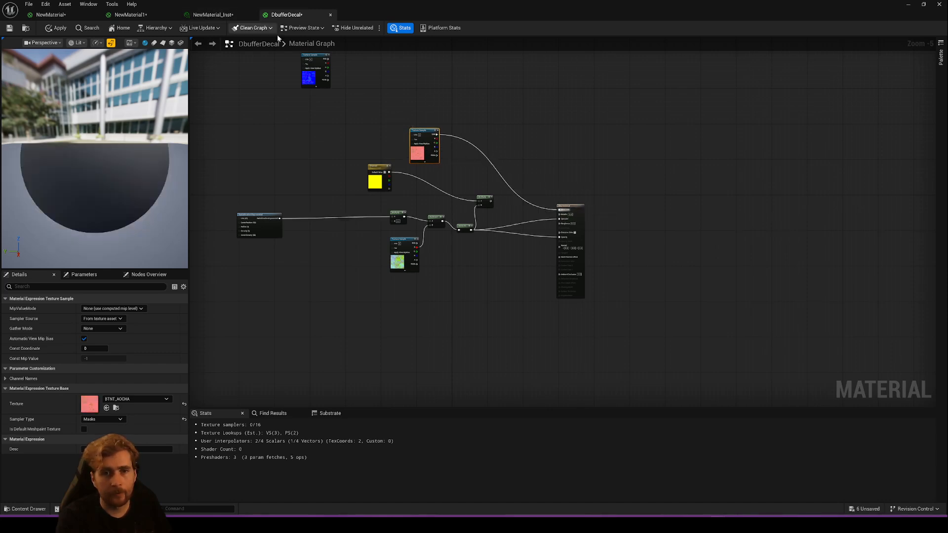
drag(309, 77, 566, 249)
scroll(566, 250, up, 5)
scroll(493, 247, down, 2)
right_drag(477, 234, 553, 330)
drag(365, 157, 613, 325)
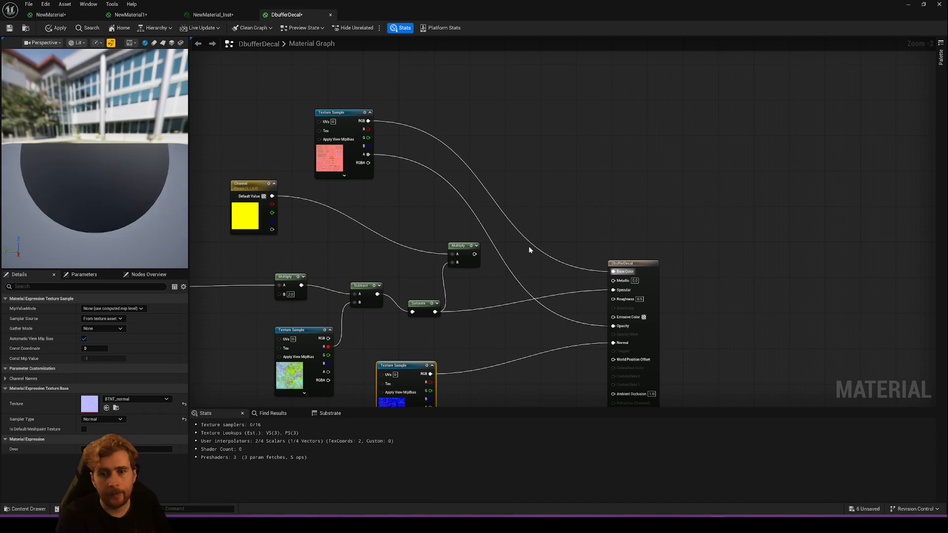
- Disconnect Saturate from DbufferDecal's Specular input, set Specular to 1, and apply the material
alt+click(613, 290)
click(538, 291)
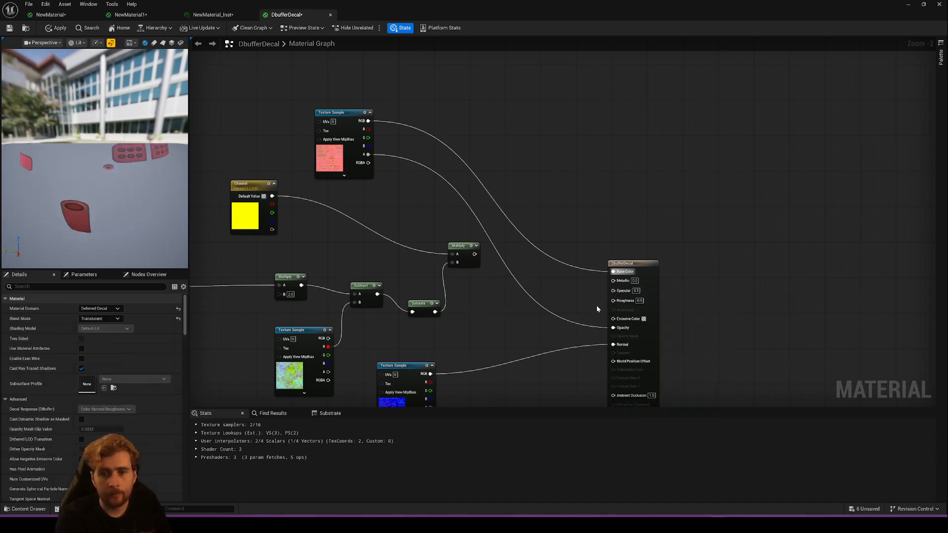
text(1)
key(Return)
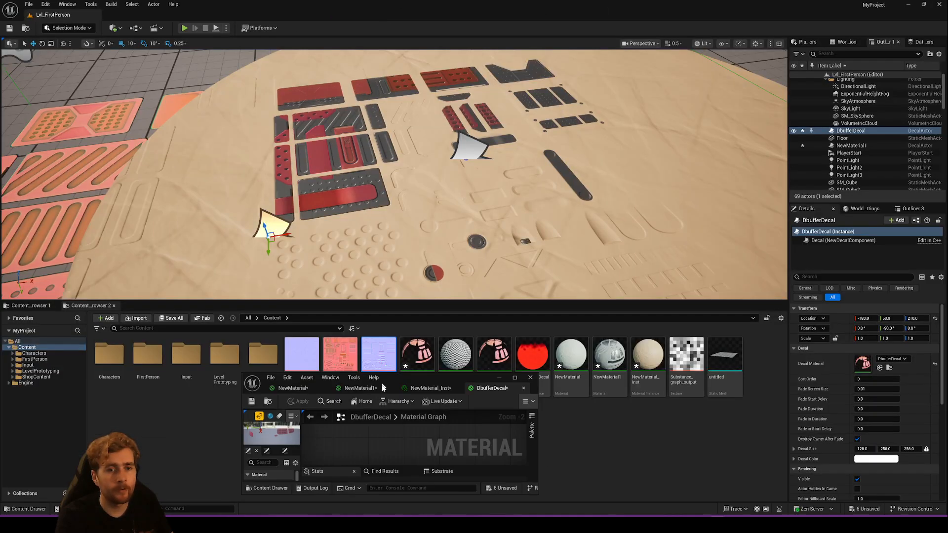
- Move the DbufferDecal decal actor across the round surface to X -90, Y 180 in the level
right_drag(395, 172, 345, 162)
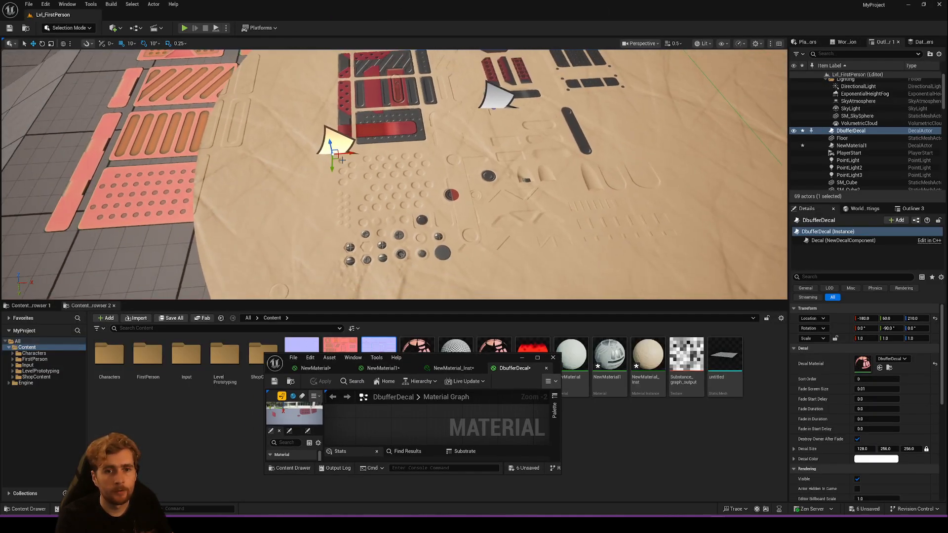
drag(339, 158, 166, 217)
right_drag(166, 217, 127, 228)
drag(342, 158, 489, 187)
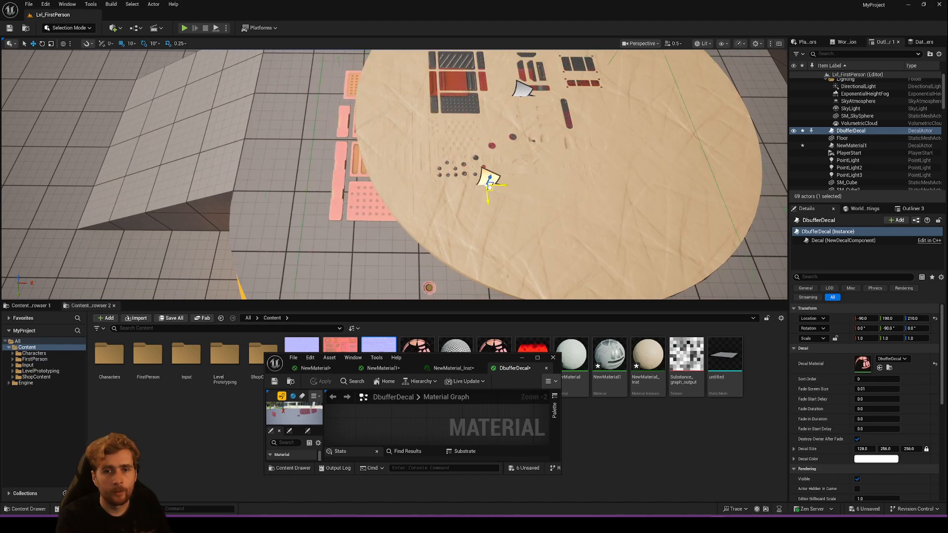
- Trace how Mask (B) drives the added Lerps in NewMaterial, checking the Specular inputs of NewMaterial1 and DbufferDecal
drag(439, 362, 326, 2)
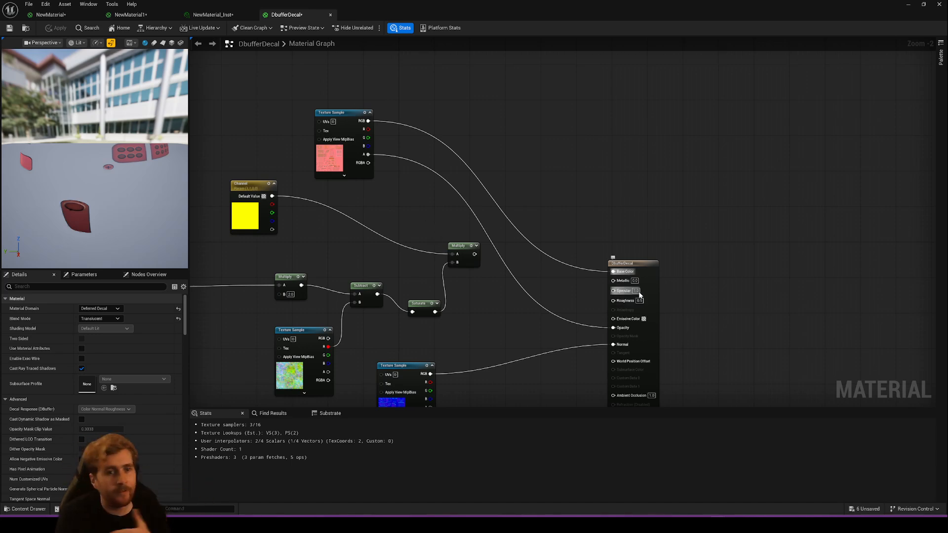
click(212, 14)
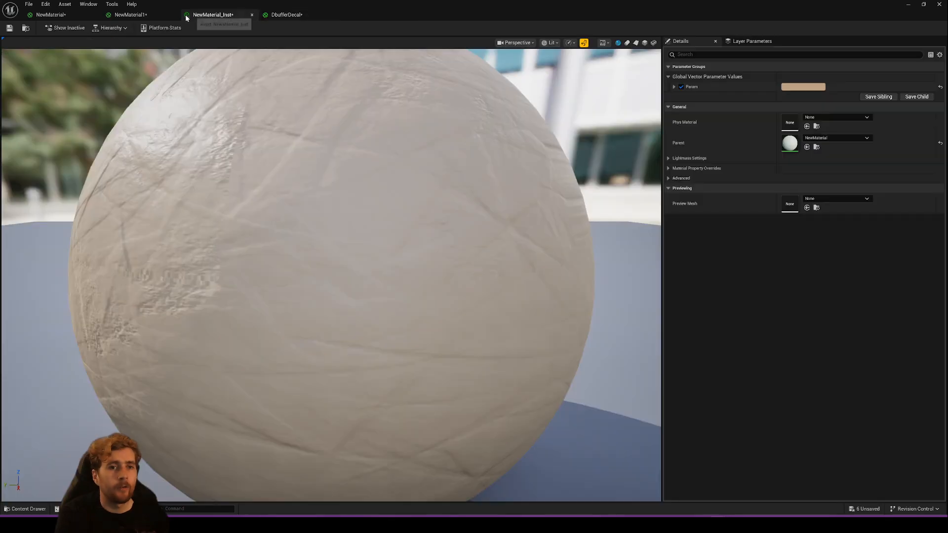
click(119, 15)
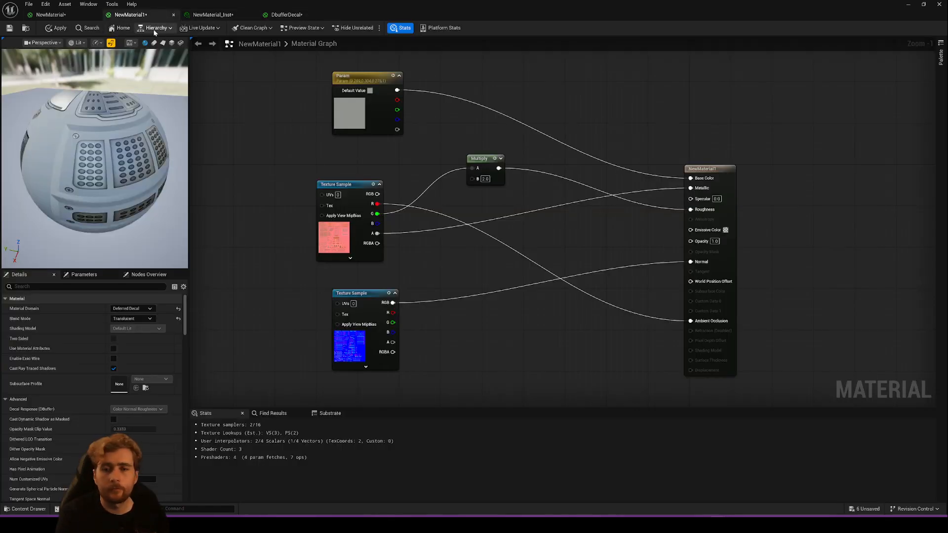
click(50, 14)
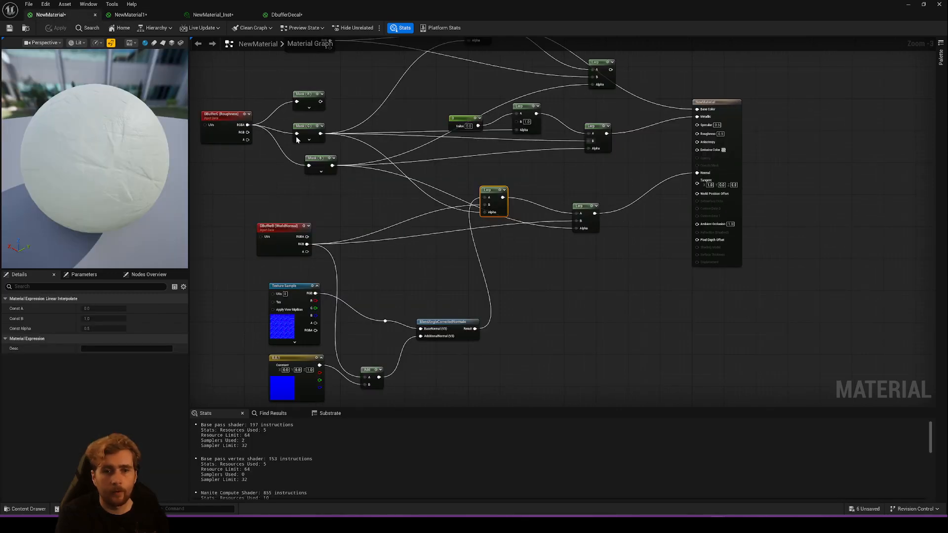
click(287, 15)
click(50, 15)
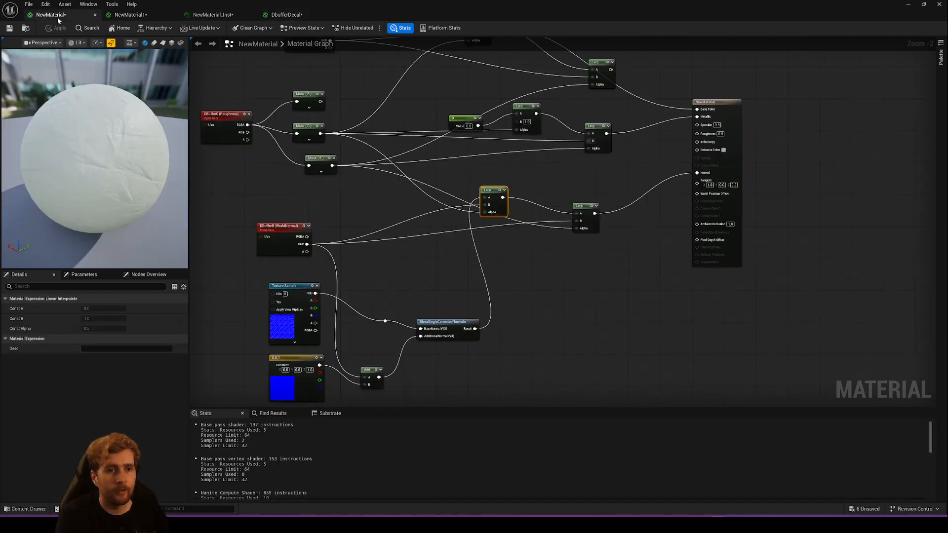
right_drag(595, 188, 578, 206)
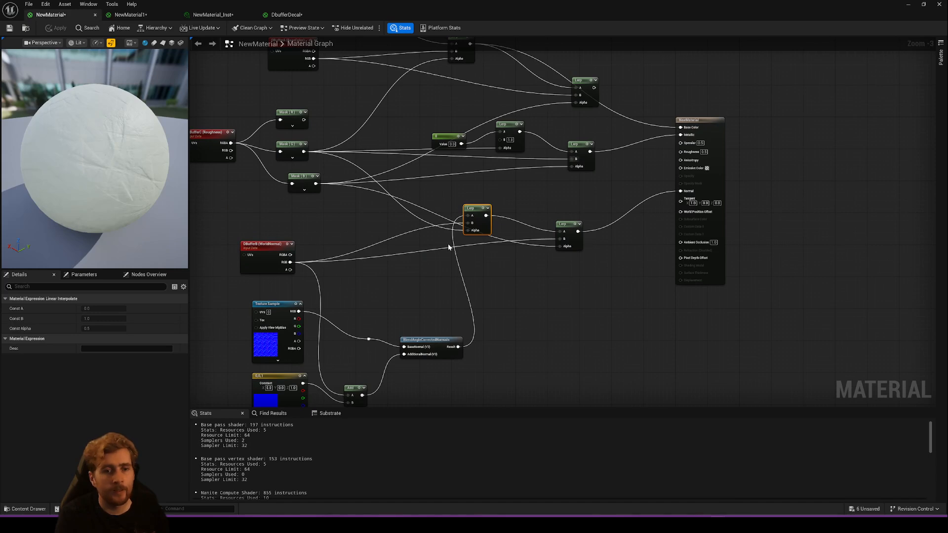
right_drag(378, 189, 391, 223)
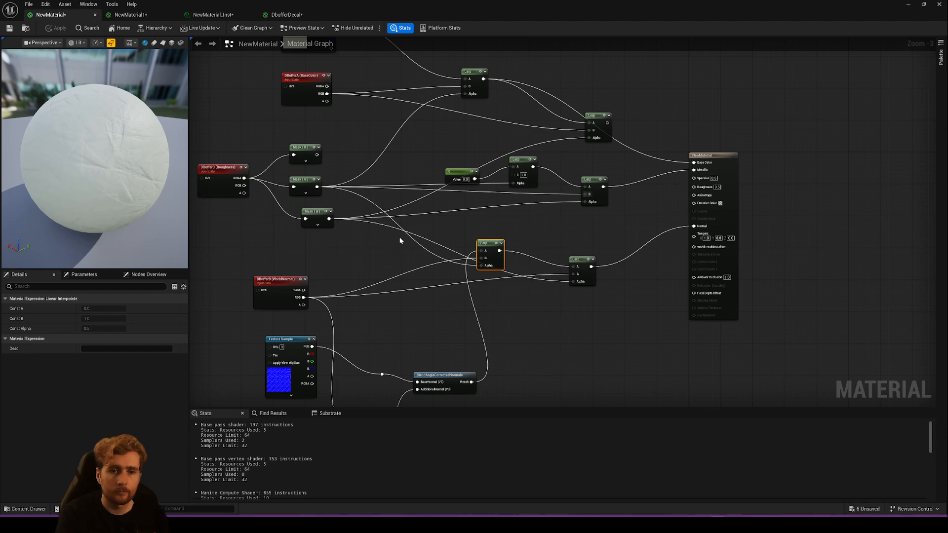
drag(330, 219, 566, 207)
click(522, 216)
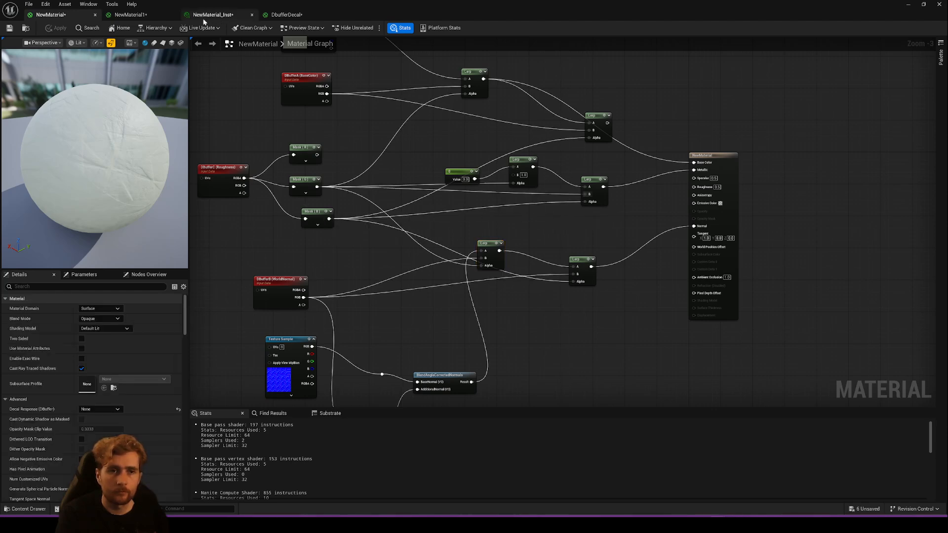
click(170, 15)
click(236, 12)
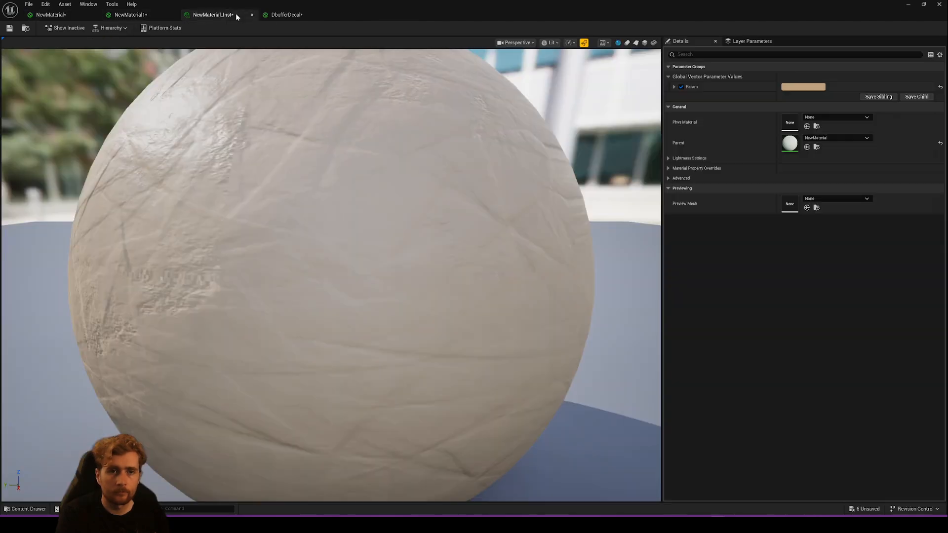
click(286, 16)
click(82, 17)
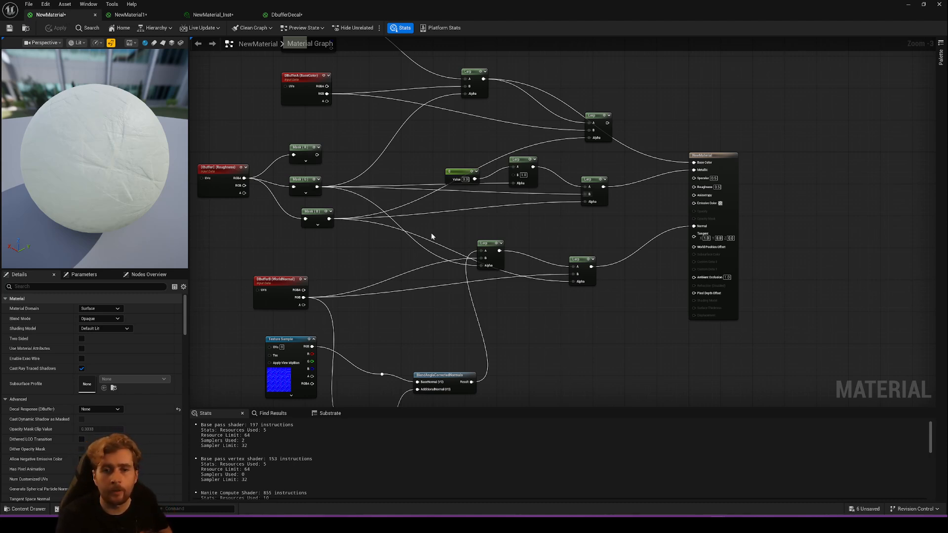
drag(488, 243, 468, 224)
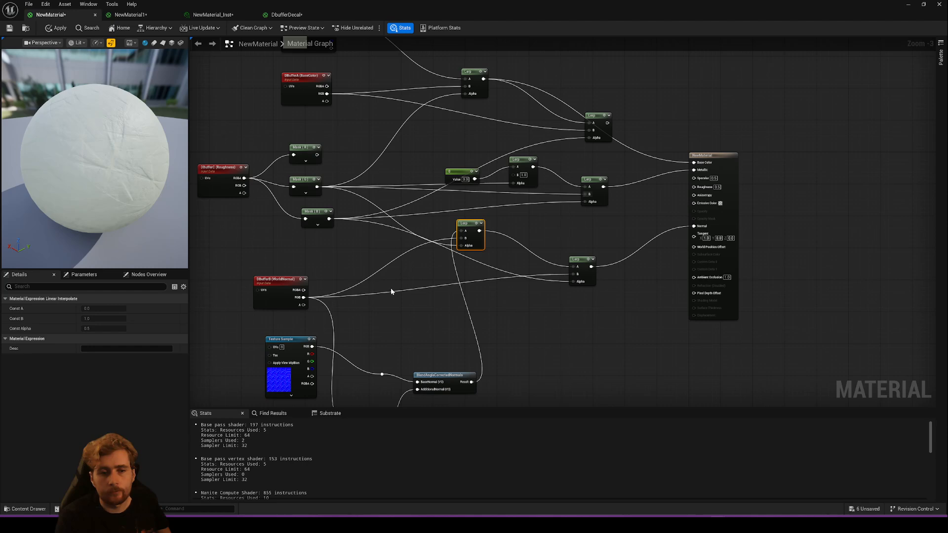
click(280, 14)
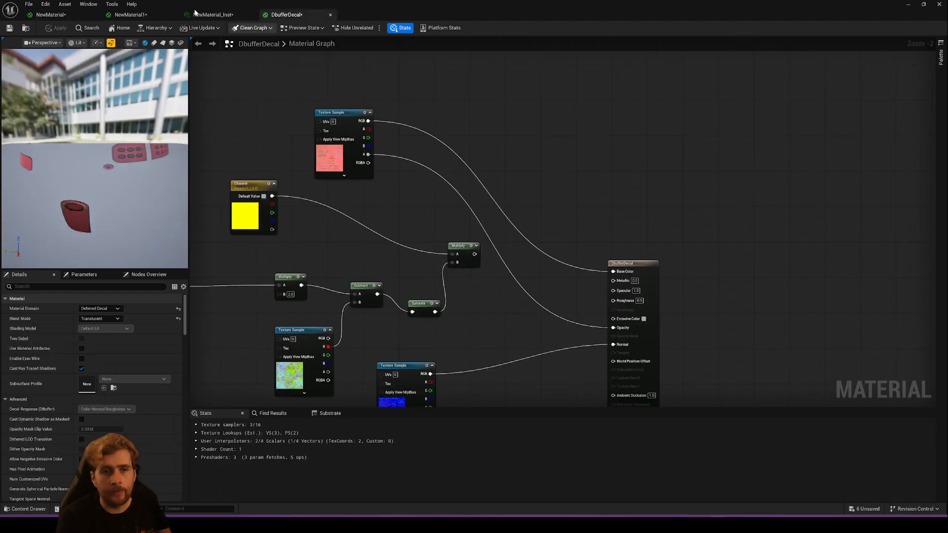
- Move the DbufferDecal decal actor along X to -40 and inspect how it blends with the surface and the other decal
drag(385, 15, 357, 325)
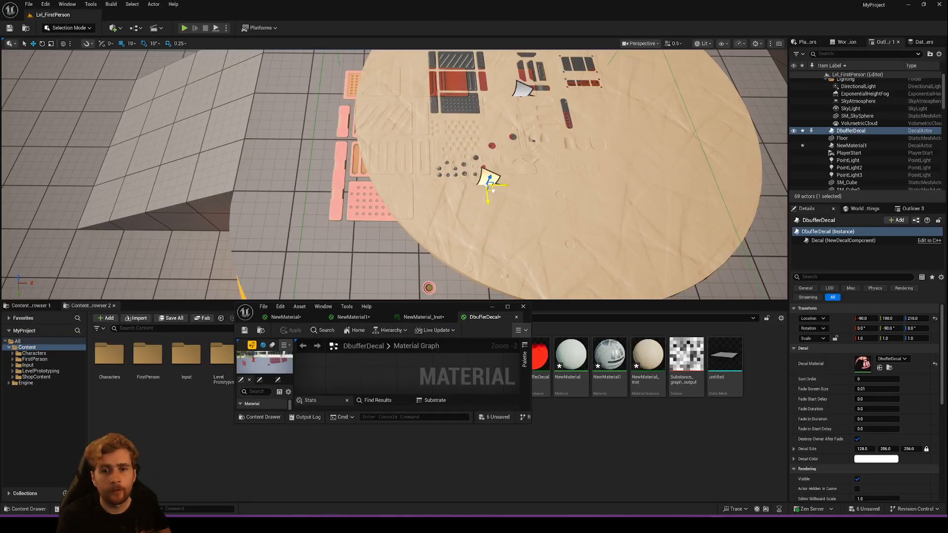
drag(493, 190, 523, 191)
scroll(400, 167, up, 5)
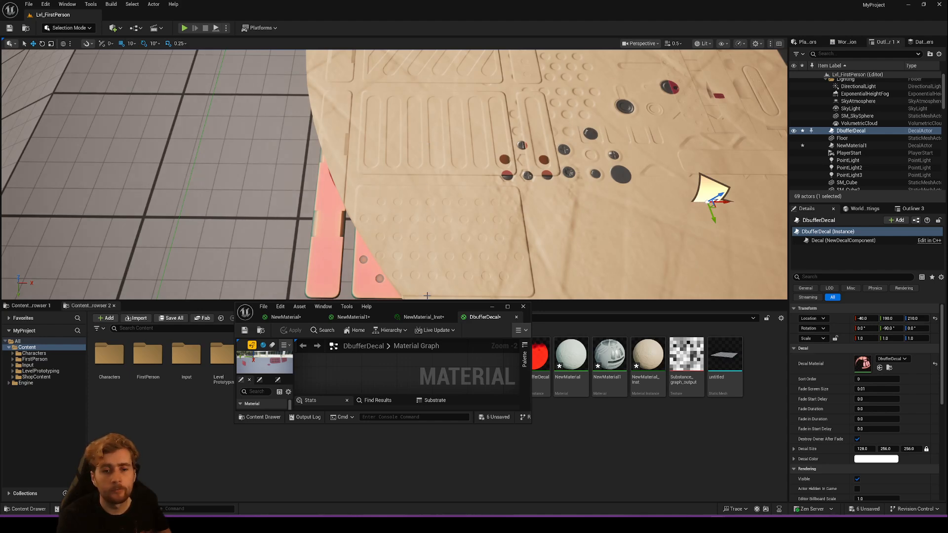
right_drag(482, 188, 582, 193)
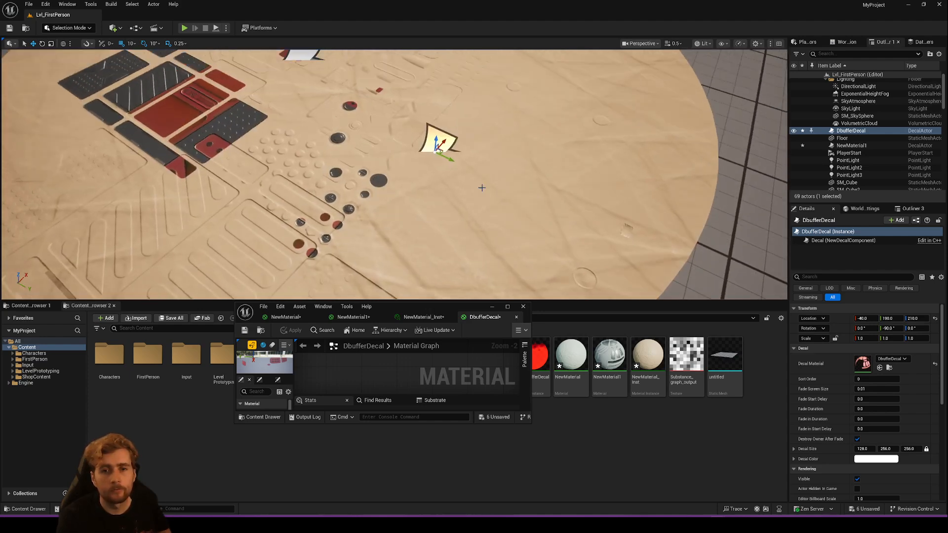
- Shift the DbufferDecal actor to X -30, Y 290, and feed the second colour Lerp into NewMaterial's Base Color, applying the change
drag(437, 147, 563, 198)
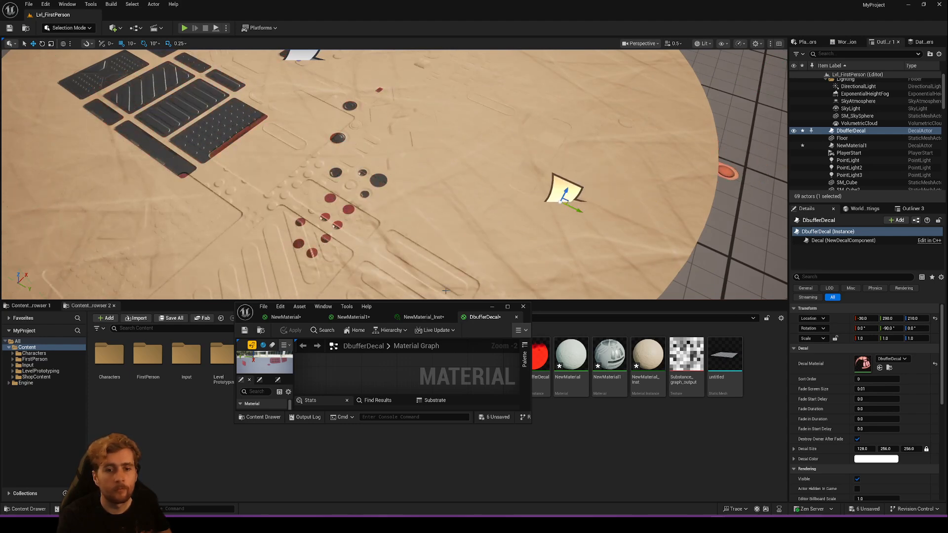
drag(427, 313, 434, 4)
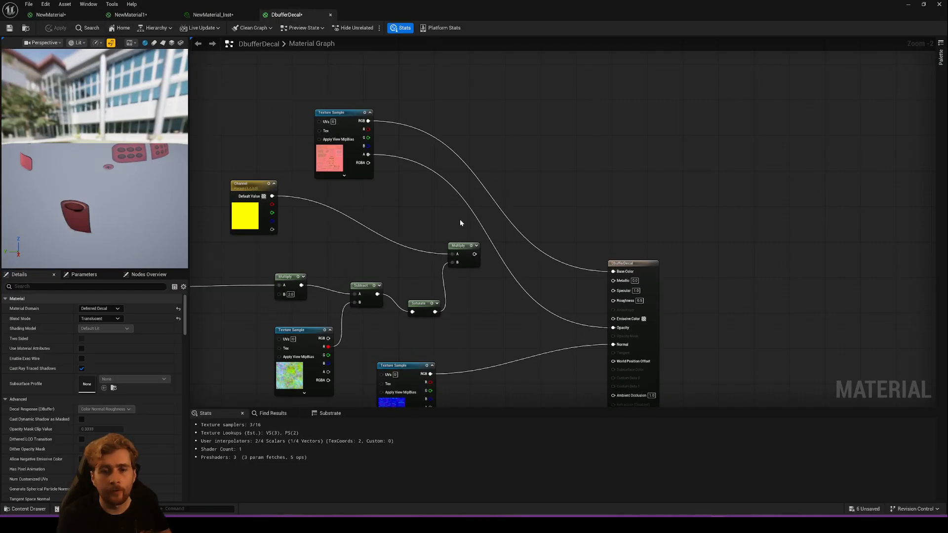
right_drag(385, 202, 492, 170)
click(69, 14)
scroll(535, 285, up, 2)
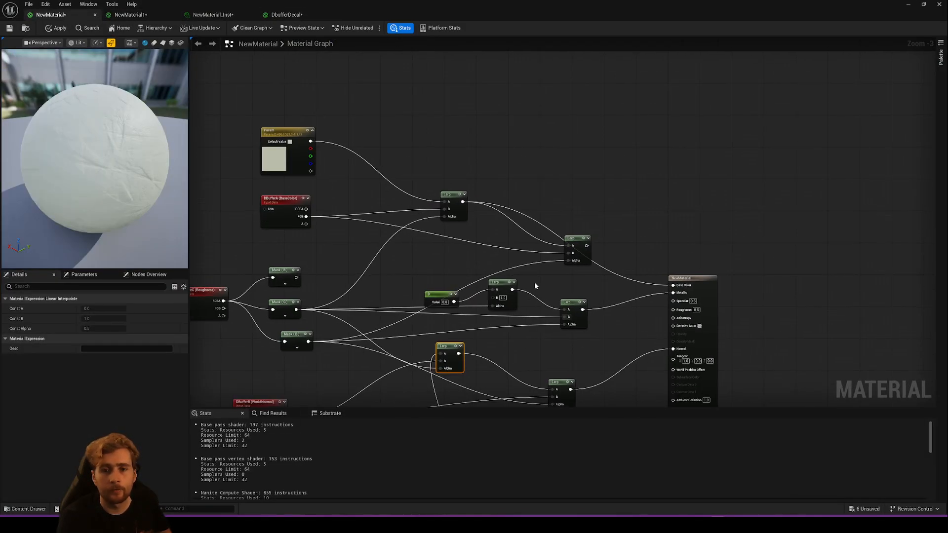
click(586, 246)
drag(680, 282, 675, 285)
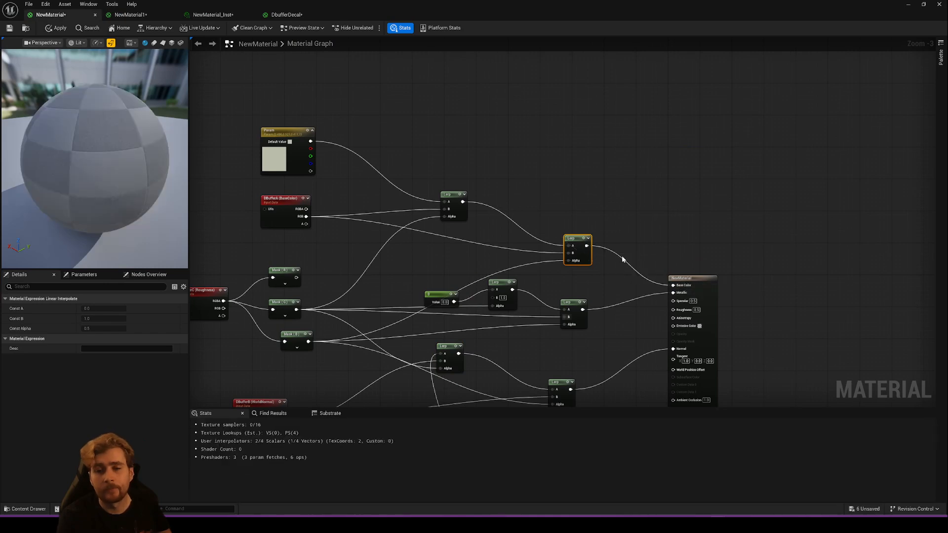
click(59, 28)
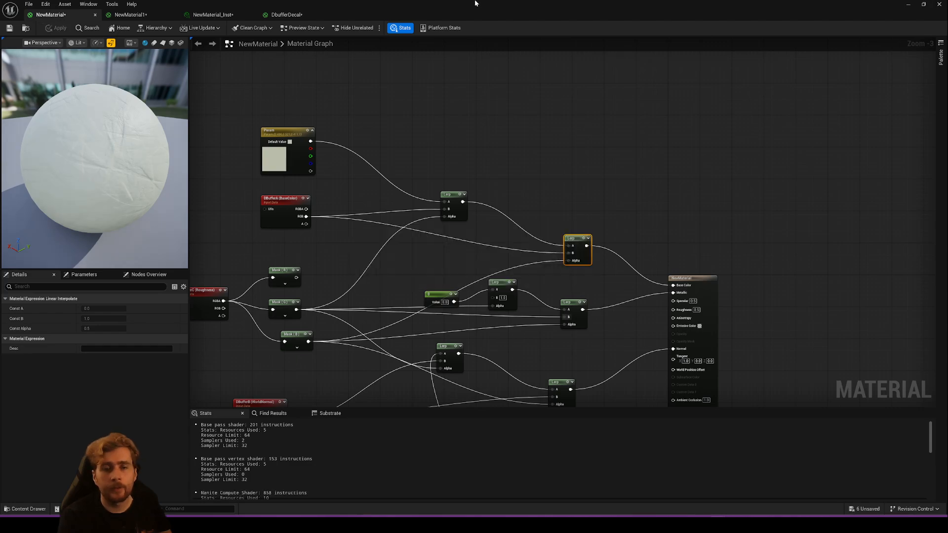
- Move the DbufferDecal actor to X 140, Y 190 and inspect its colour blending with the other decal on the round surface
drag(475, 3, 434, 318)
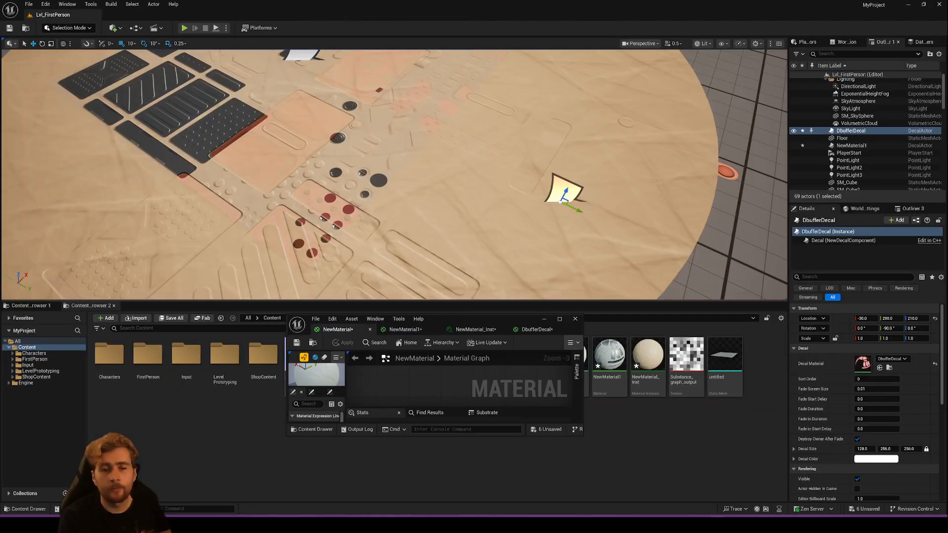
right_drag(395, 172, 306, 172)
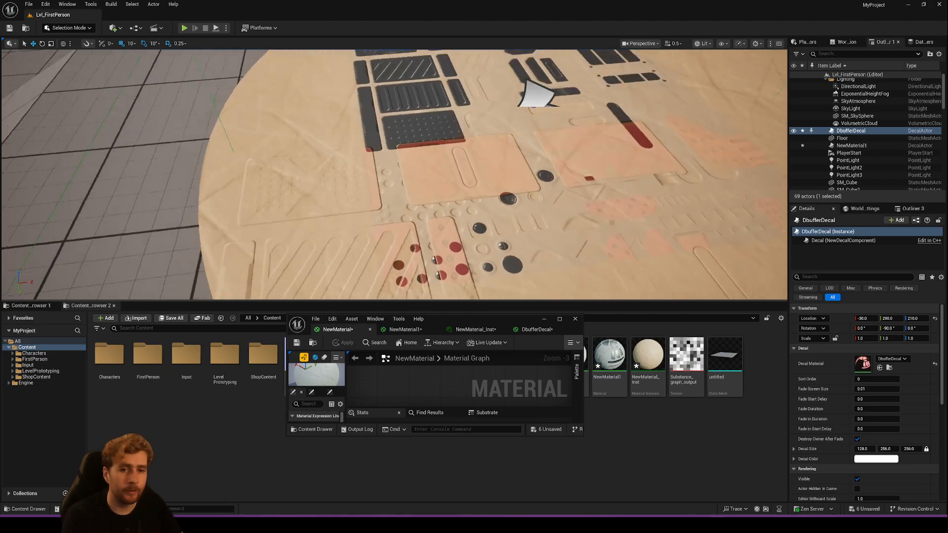
key(s)
scroll(441, 224, up, 1)
right_drag(440, 224, 380, 236)
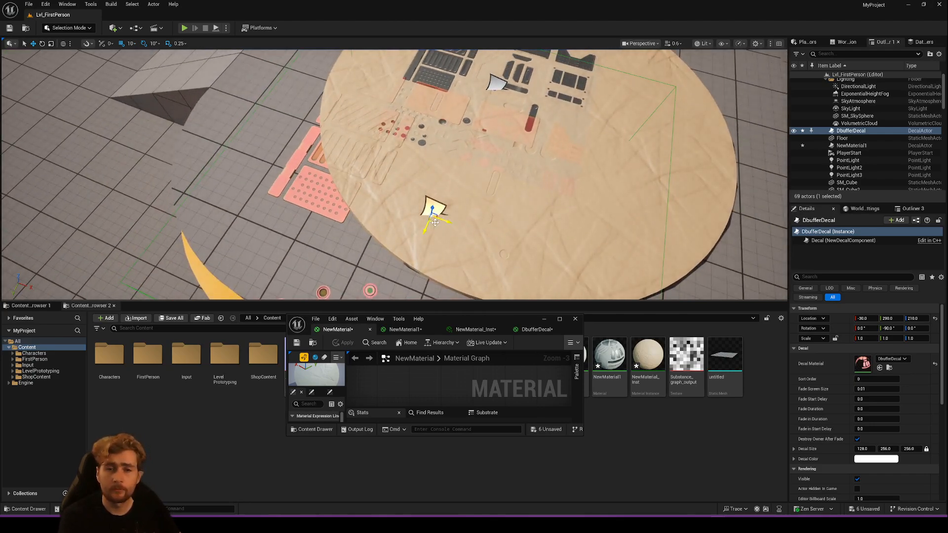
drag(435, 222, 567, 206)
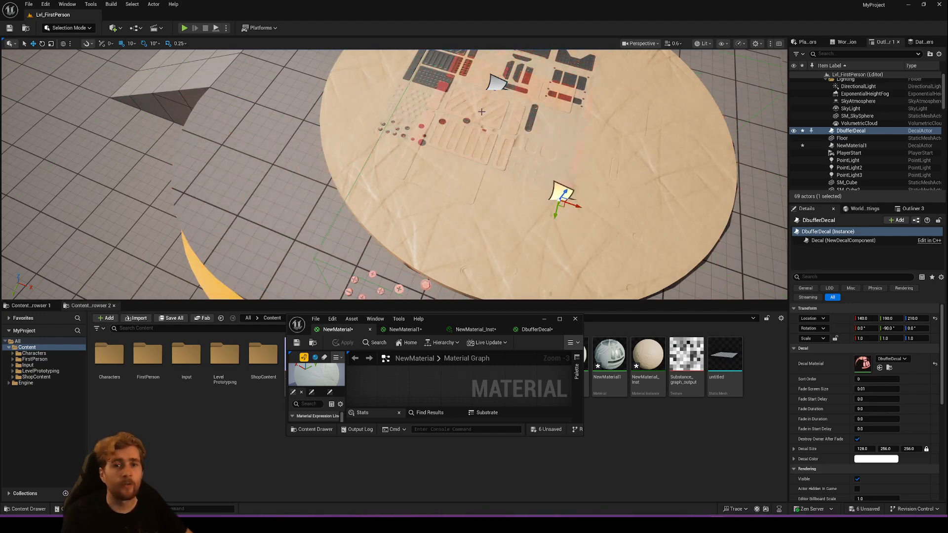
key(w)
right_drag(481, 111, 492, 109)
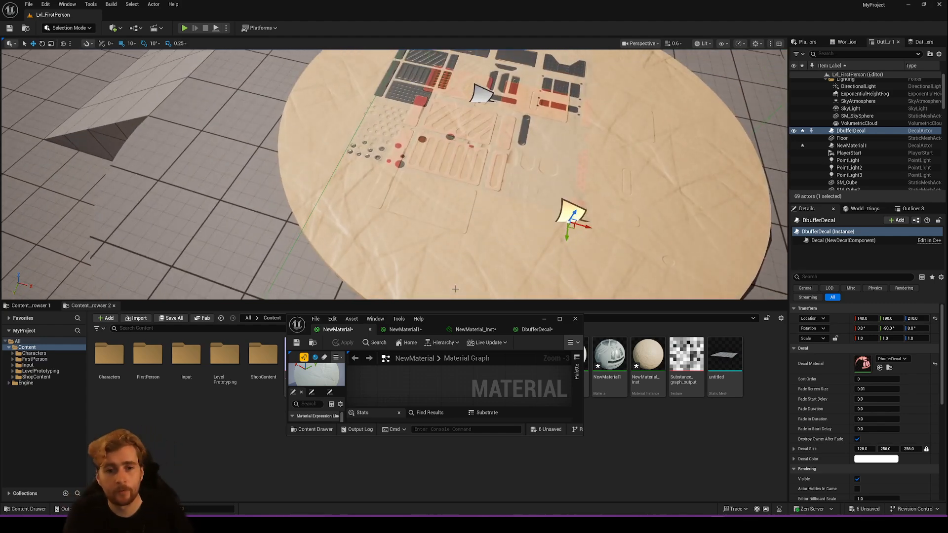
- Apply NewMaterial1 with Specular at 0, and move the DbufferDecal actor to X 70, Y 240 to compare the blending
double_click(461, 319)
click(163, 15)
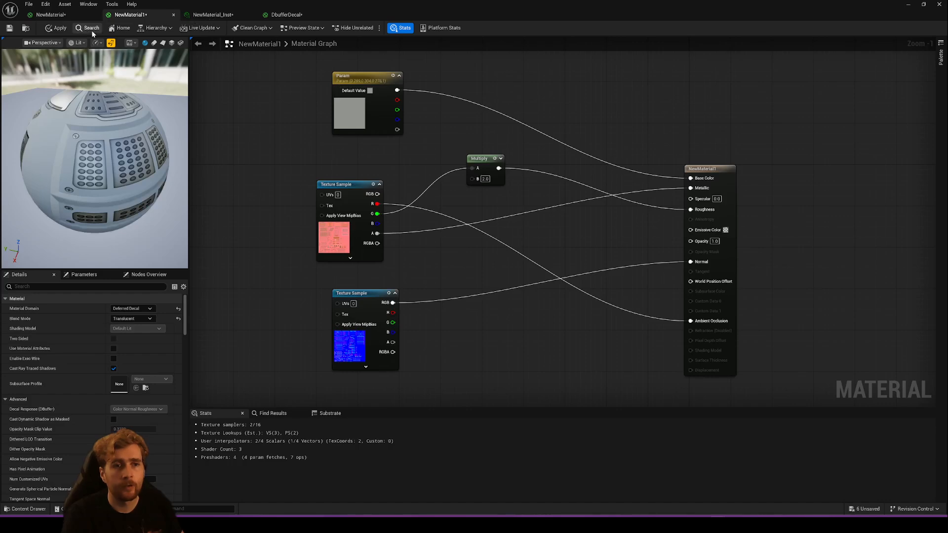
click(63, 31)
drag(304, 4, 430, 315)
drag(574, 231, 508, 239)
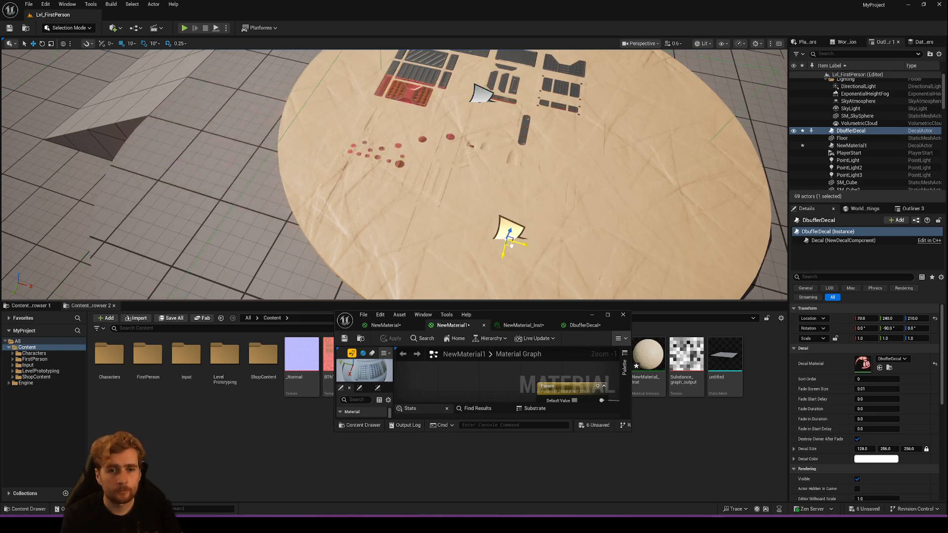
- Connect the upper Texture Sample's alpha output to DbufferDecal's Specular input and apply the material
drag(507, 316, 477, 143)
double_click(476, 143)
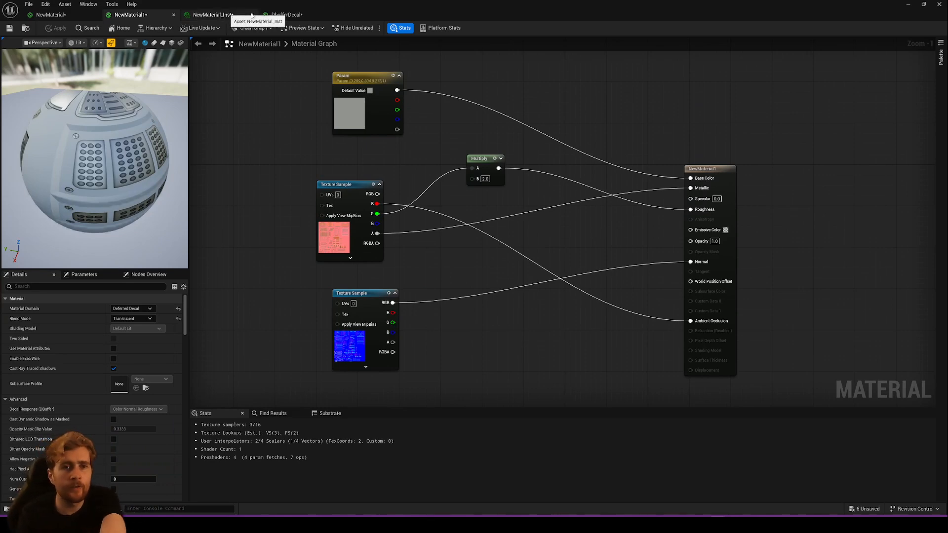
click(284, 14)
right_drag(599, 250, 454, 208)
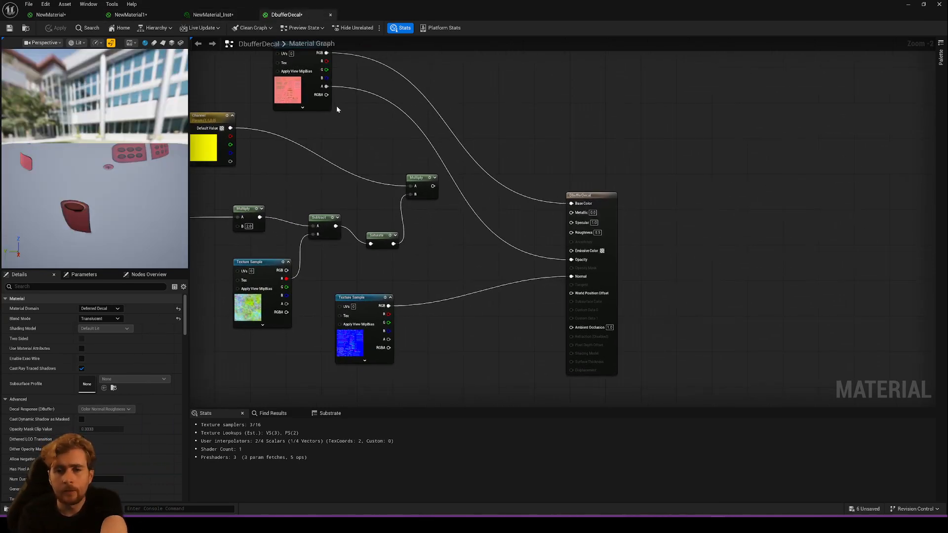
drag(326, 87, 571, 222)
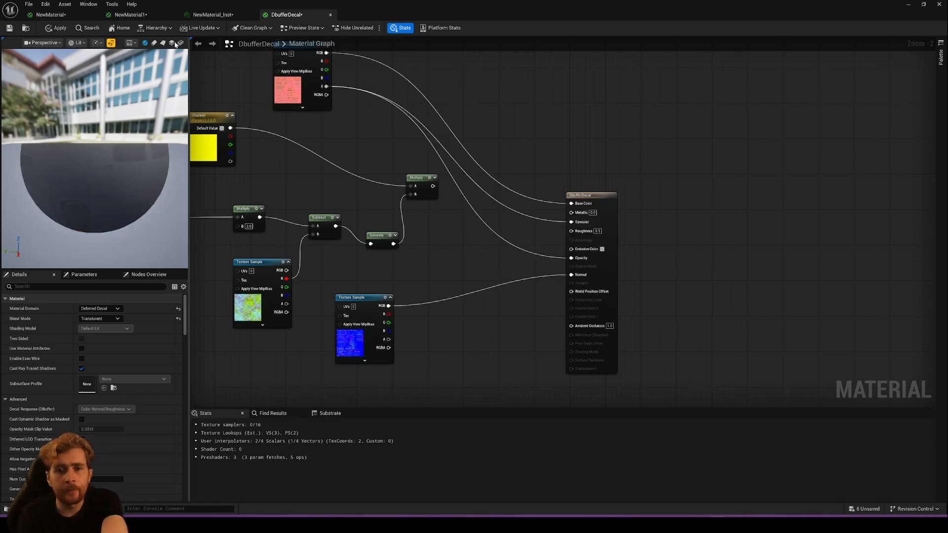
- Move the DbufferDecal actor on and off the round surface, ending at X -130, to check how its alpha-driven specular masks the other decal
drag(411, 6, 387, 282)
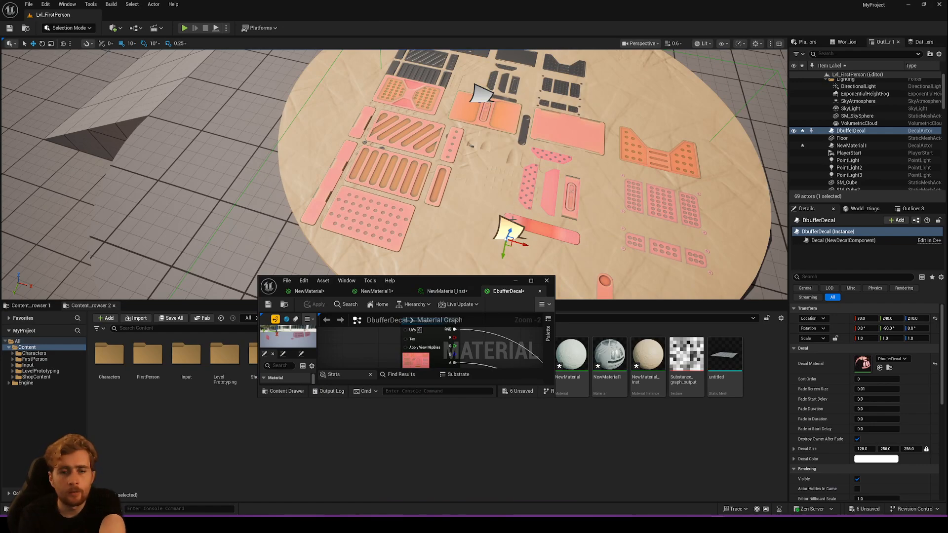
drag(509, 248, 216, 199)
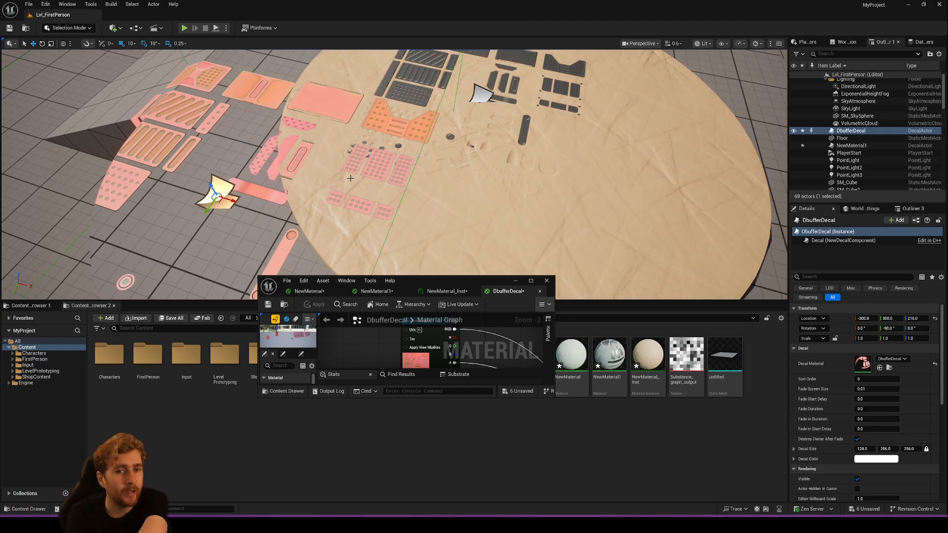
drag(218, 199, 521, 221)
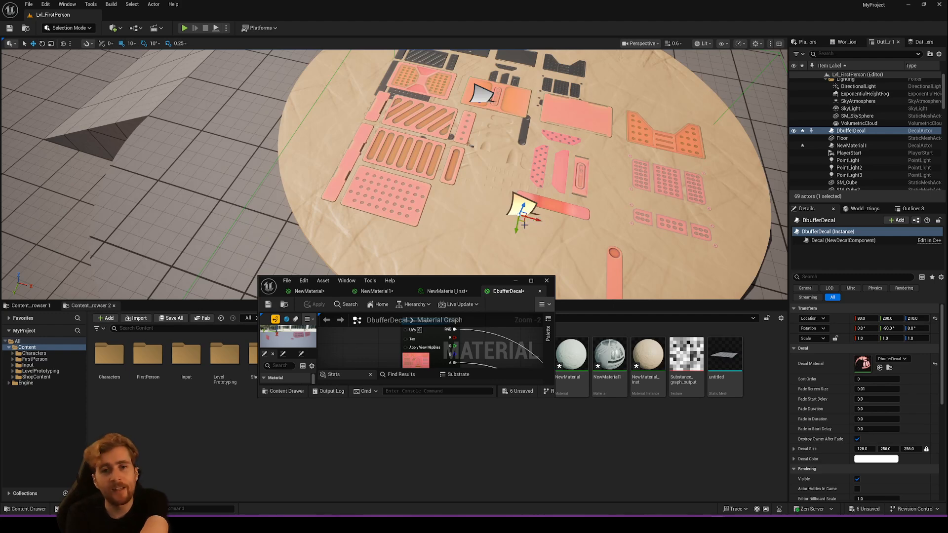
drag(525, 220, 367, 210)
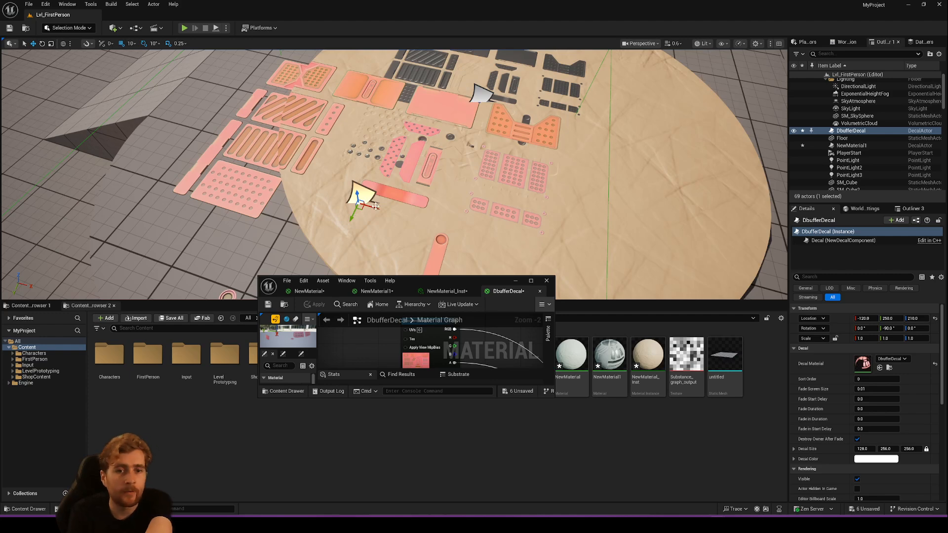
drag(362, 210, 344, 228)
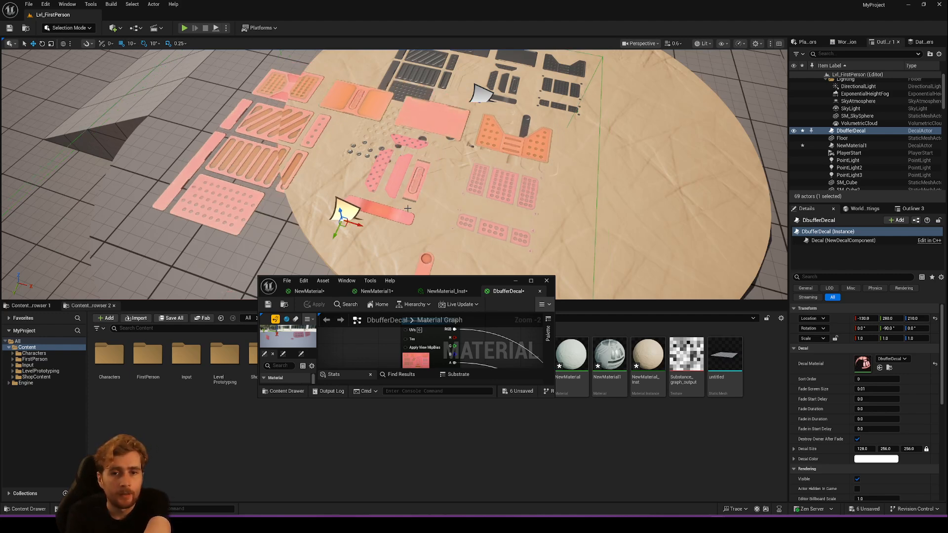
right_drag(344, 228, 373, 291)
right_click(443, 175)
right_drag(425, 167, 407, 91)
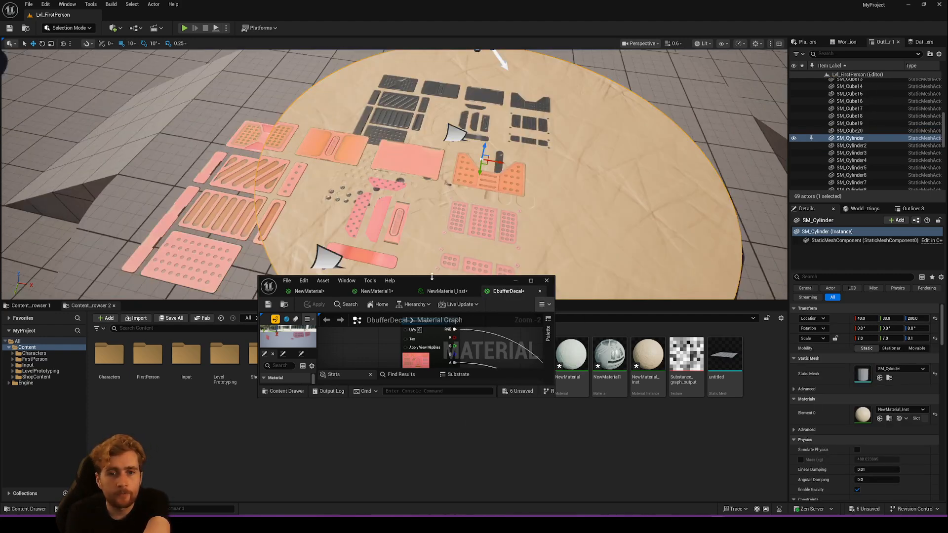
- Preview the RadialGradientExponential node in the DbufferDecal graph on a plane mesh
drag(432, 277, 348, 1)
right_drag(436, 235, 510, 220)
right_drag(295, 214, 480, 197)
drag(270, 182, 346, 209)
right_click(308, 205)
click(333, 224)
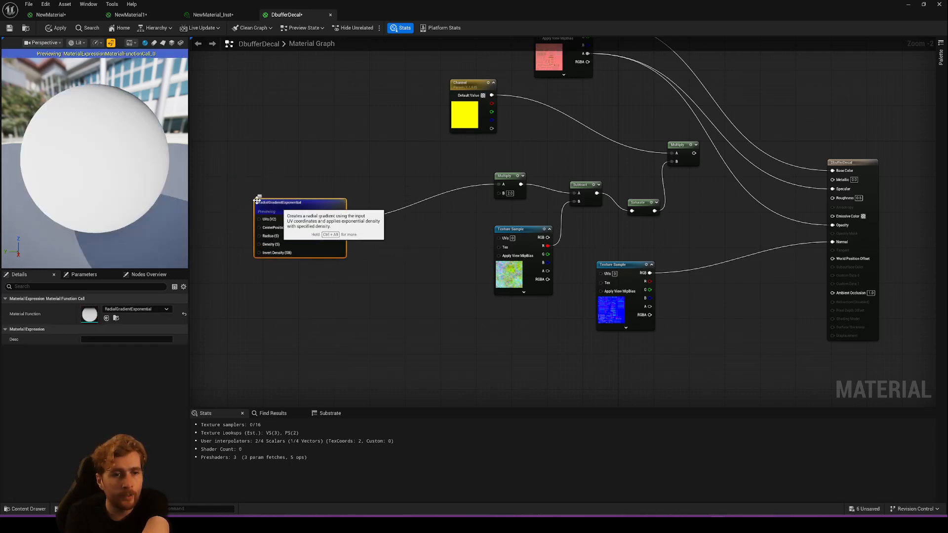
click(163, 43)
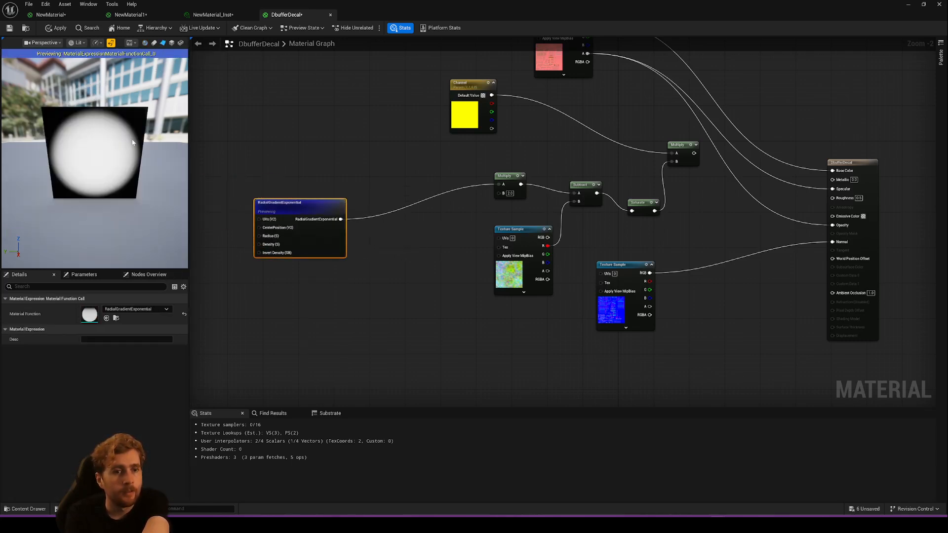
- Connect RadialGradientExponential to both Specular and Opacity of DbufferDecal, apply the material, and return to the level
drag(340, 219, 832, 188)
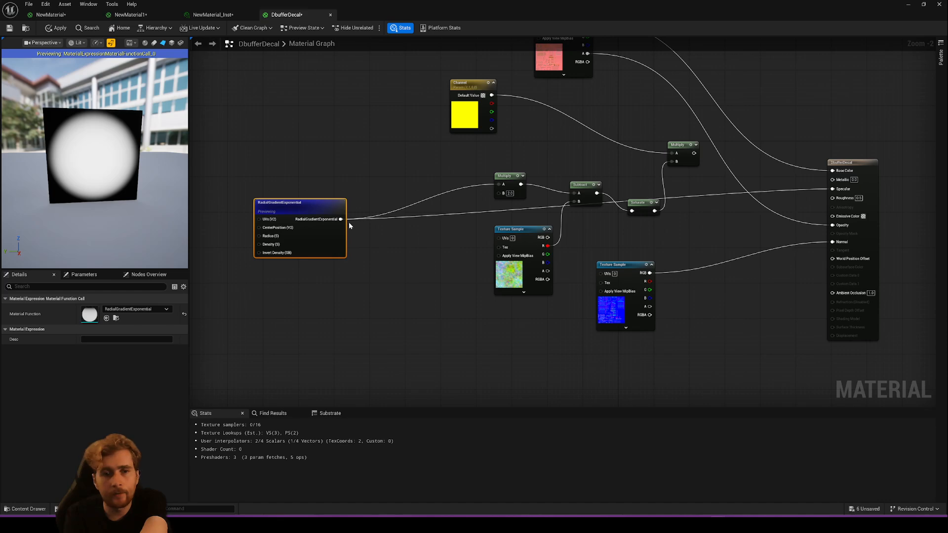
drag(349, 223, 832, 225)
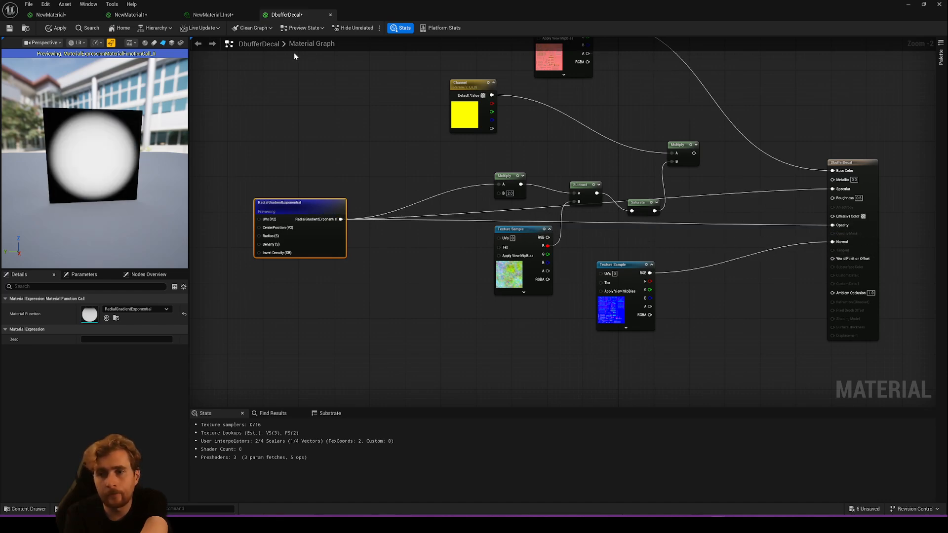
drag(460, 17, 355, 322)
- Select the DbufferDecal actor and move it over the round surface to X 80, Y 230 to test the gradient-masked blending
right_drag(385, 155, 398, 173)
click(396, 170)
drag(398, 185, 451, 155)
right_drag(494, 125, 334, 71)
drag(326, 67, 220, 121)
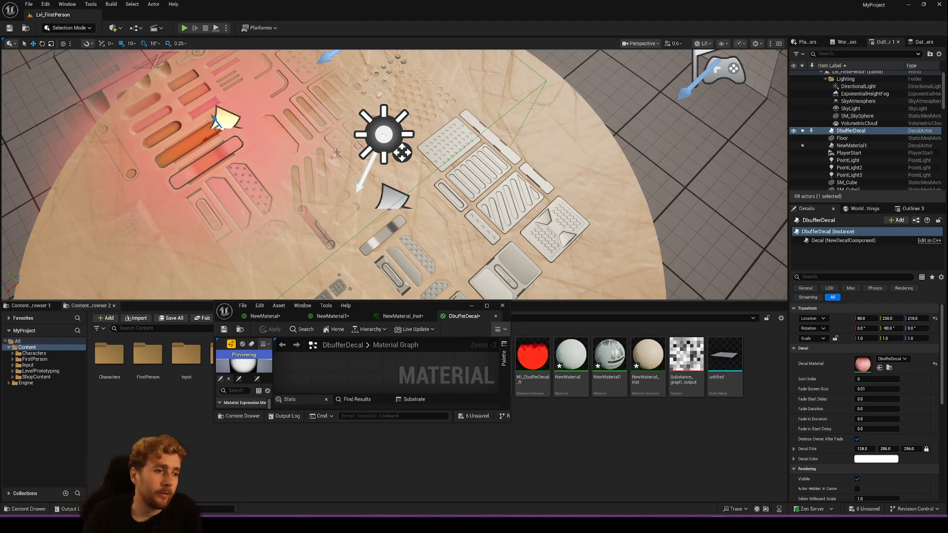